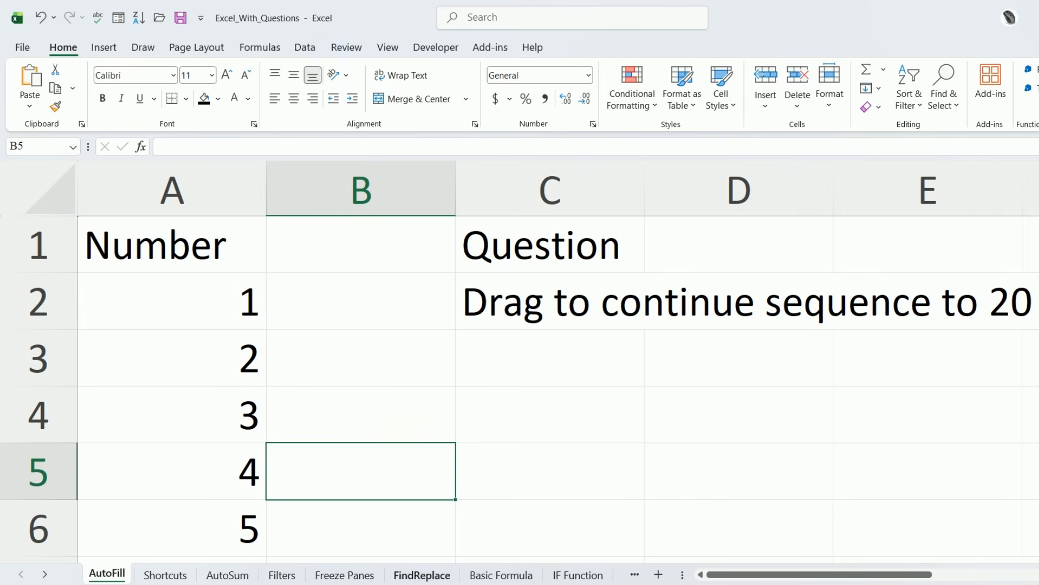
left_click(439, 584)
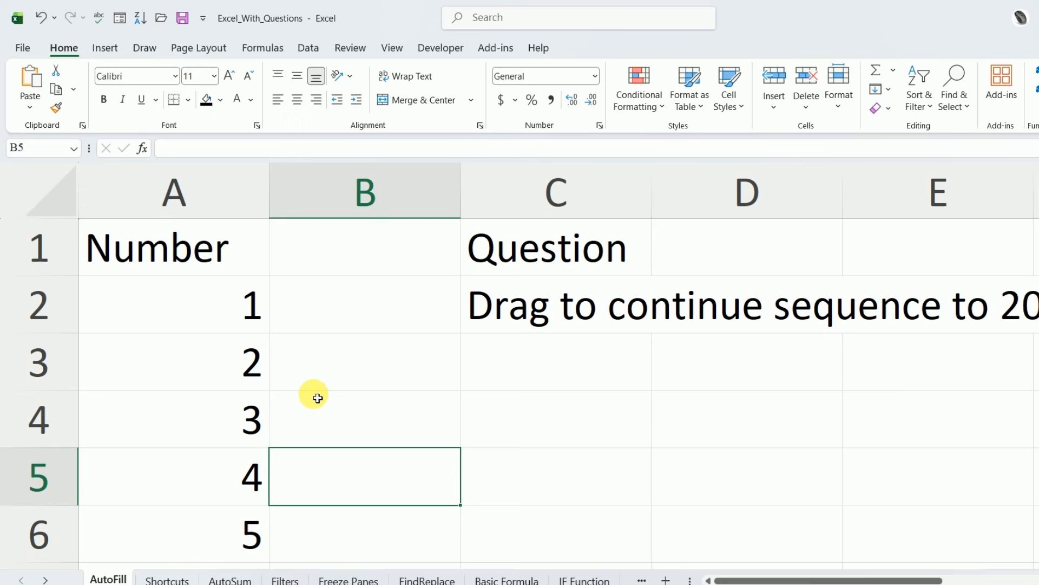
left_click(328, 386)
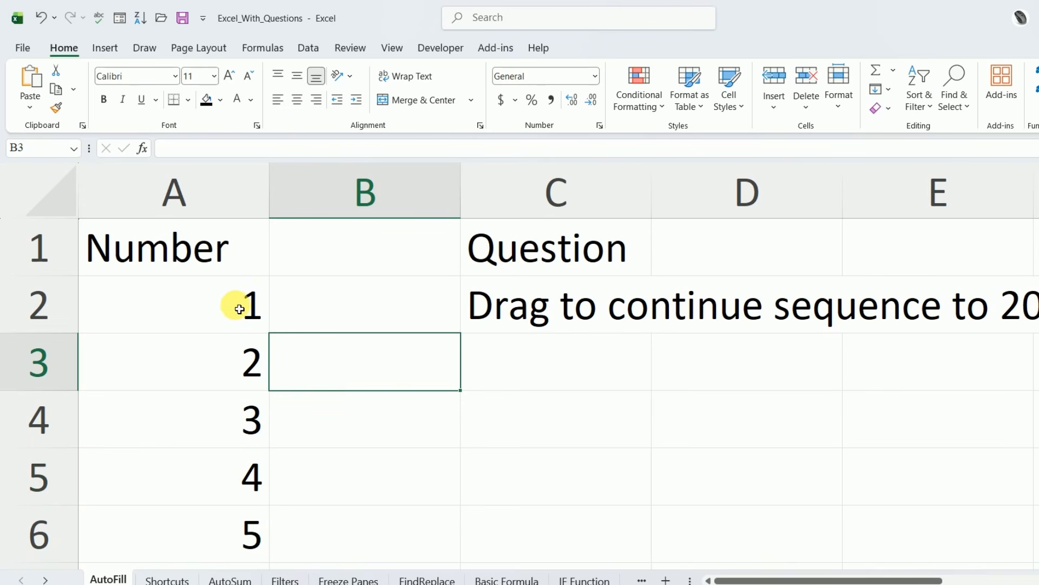
left_click_drag(234, 303, 235, 524)
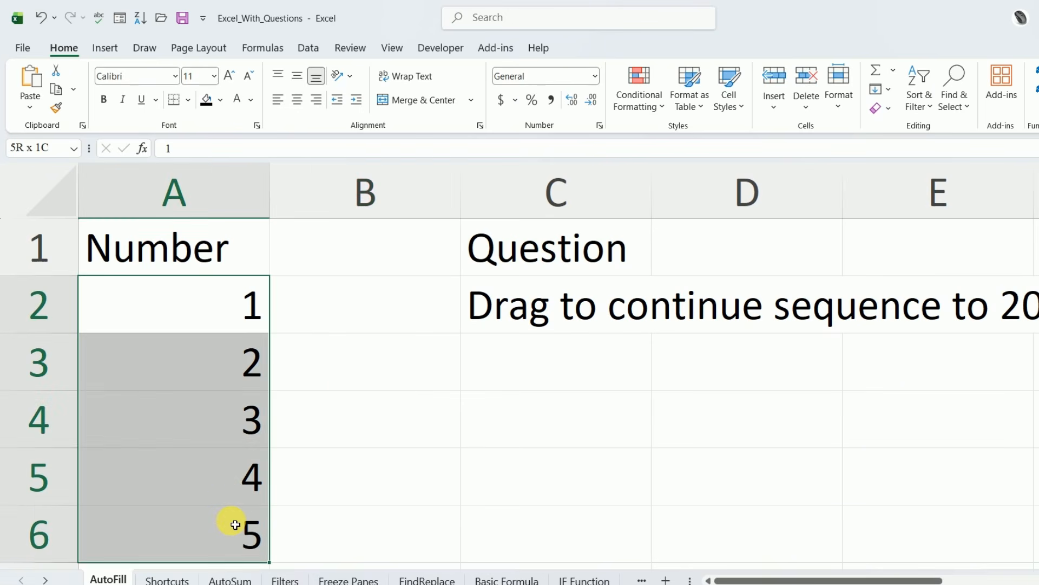
left_click(506, 313)
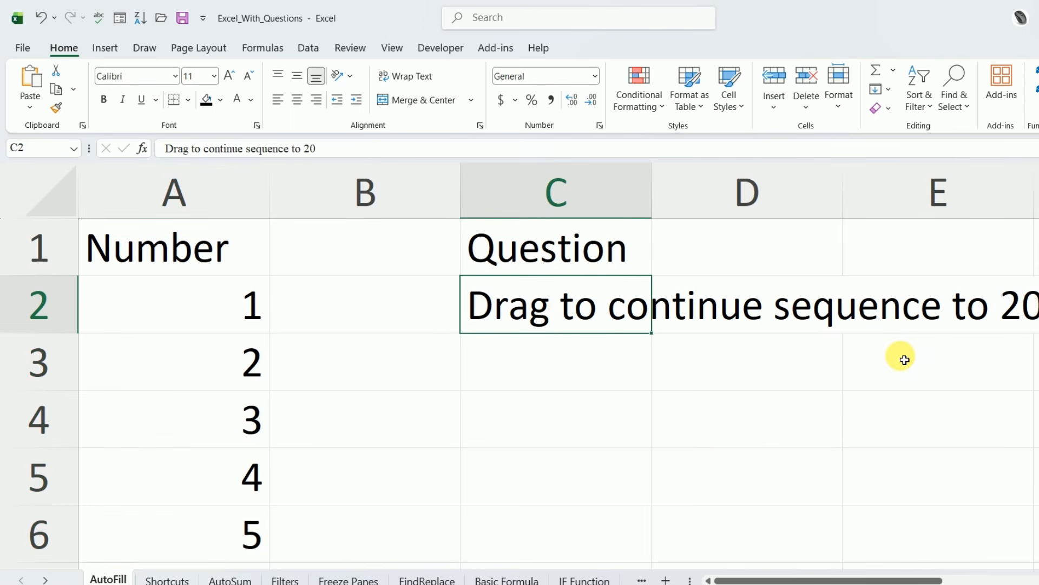
Step: Enter 1 in cell B1, and try AutoFilling it down to B4 before undoing that fill
left_click(364, 266)
type("1")
key("Return")
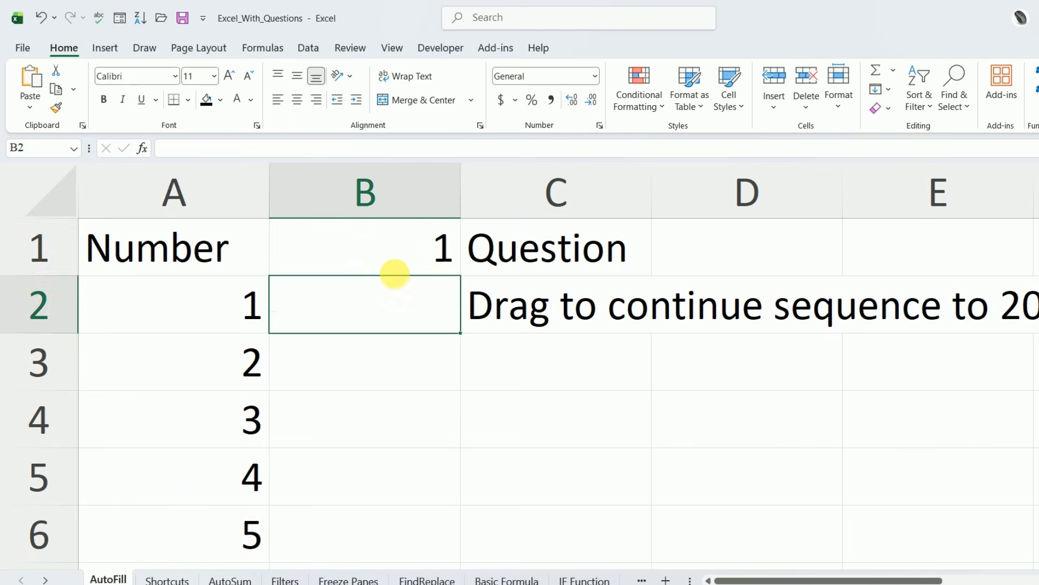
left_click(441, 266)
left_click_drag(461, 276, 458, 479)
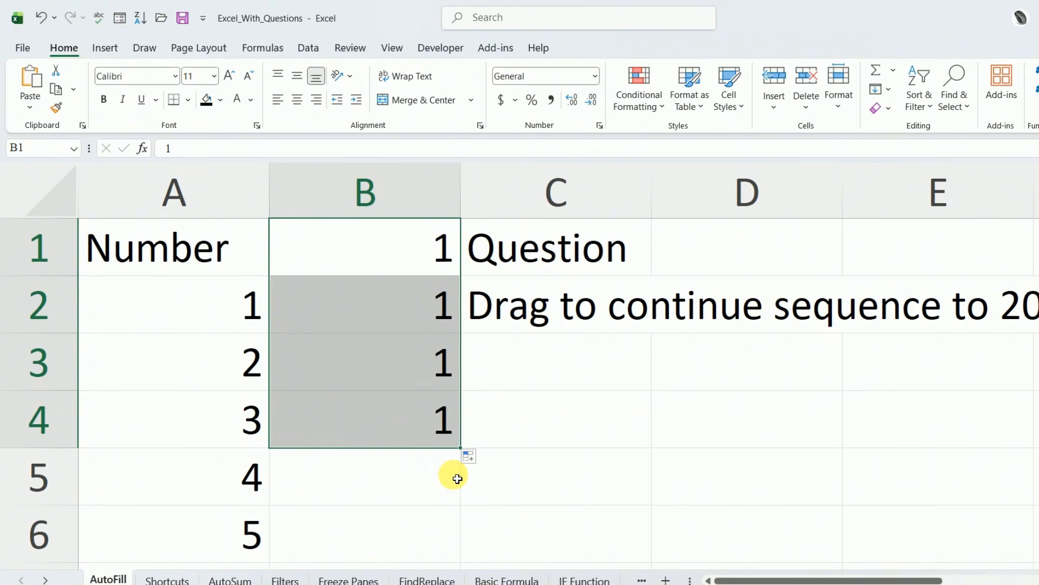
key("ctrl+z")
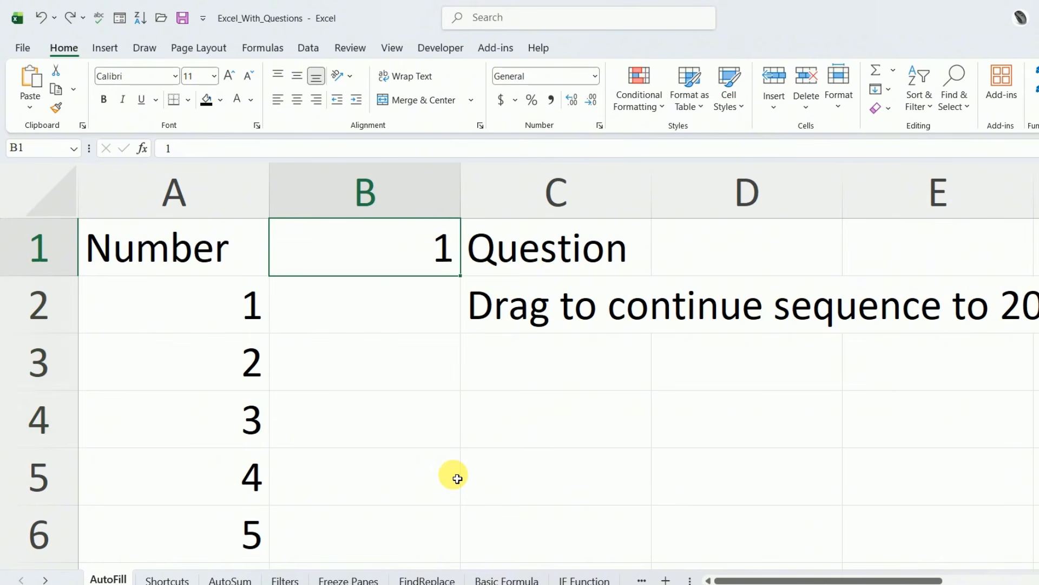
Step: Enter 2 in cell B2 and AutoFill the pattern from B1:B2 down to B5
left_click(428, 307)
type("2")
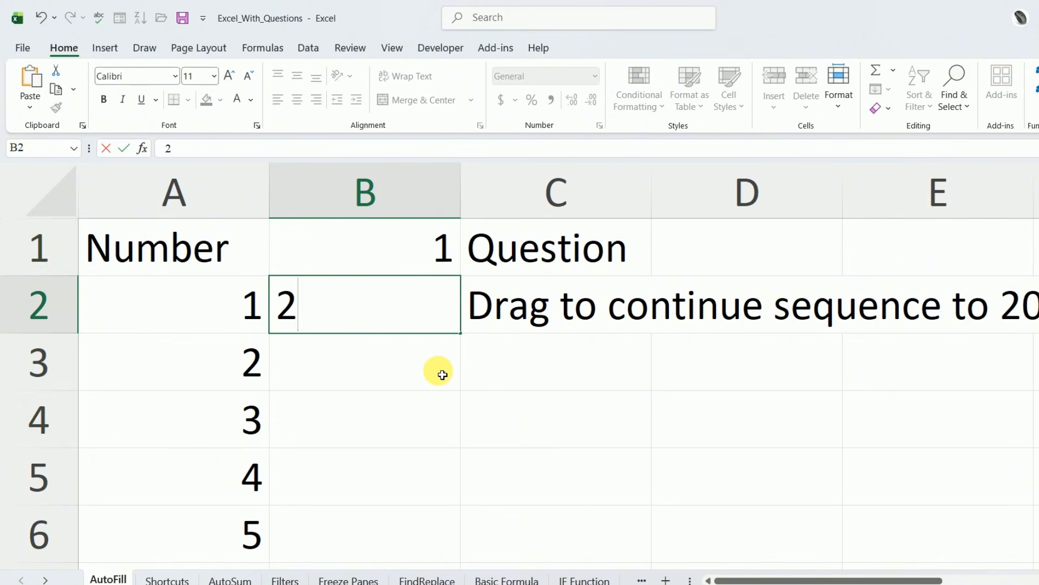
key("Return")
left_click_drag(426, 264, 431, 298)
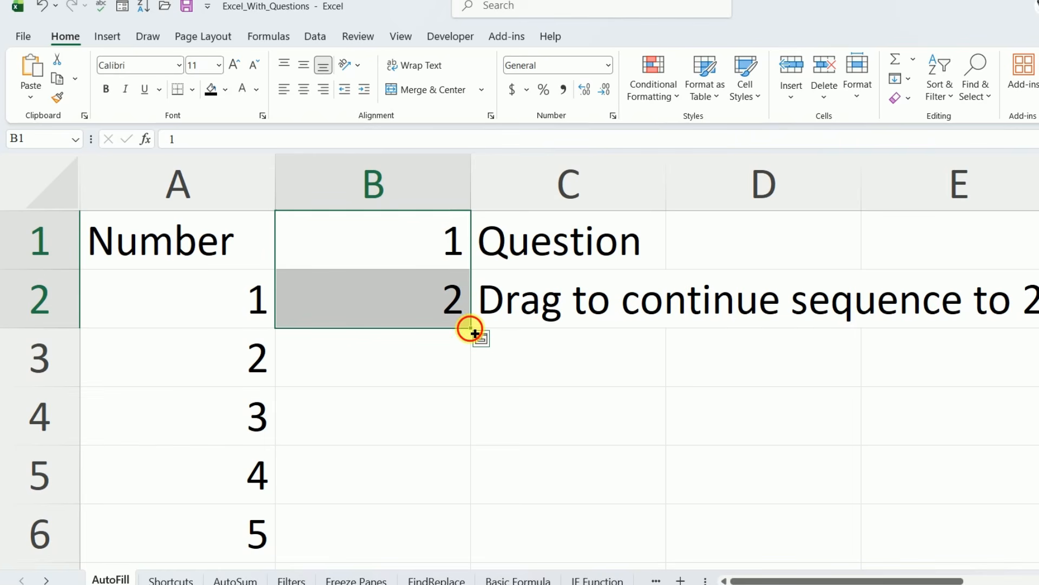
left_click_drag(471, 328, 473, 504)
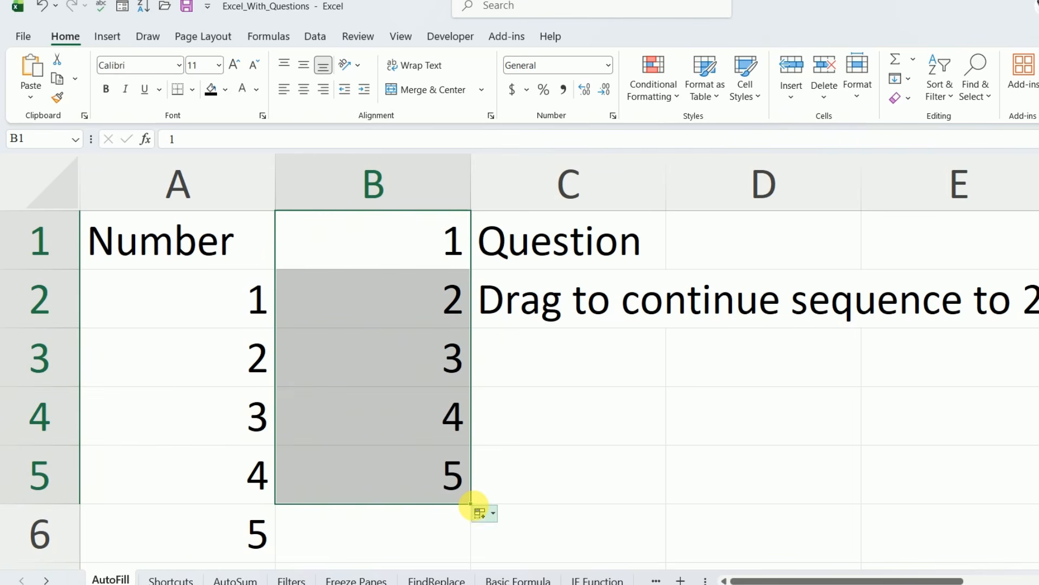
Step: Clear the values in B2:B5, keeping only the 1 in B1
left_click_drag(473, 505, 454, 323)
left_click(458, 318)
left_click(449, 368)
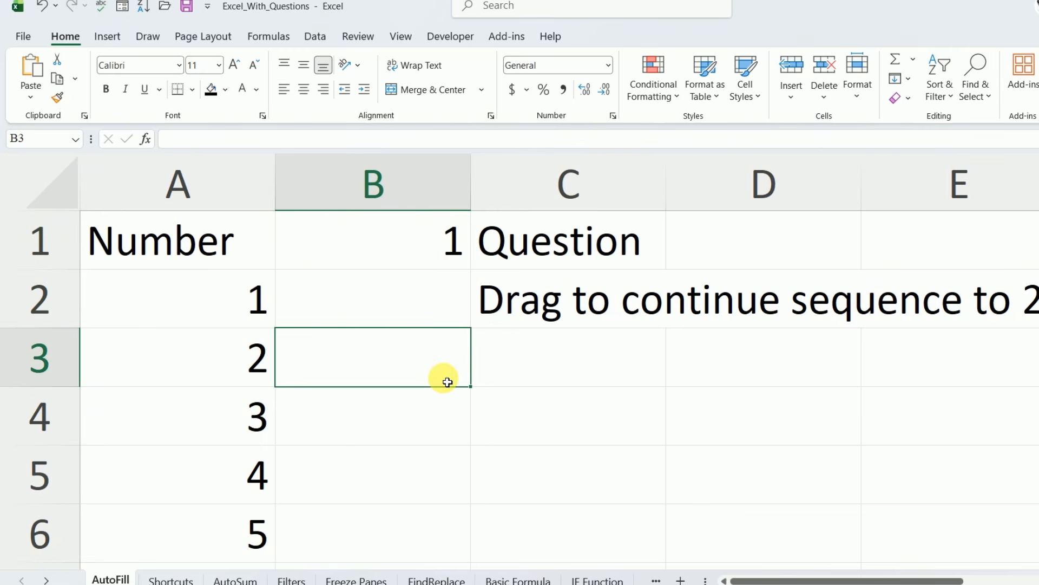
Step: Enter 3 in cell B2 and AutoFill the pattern from B1:B2 down to B4
left_click(439, 252)
left_click(450, 304)
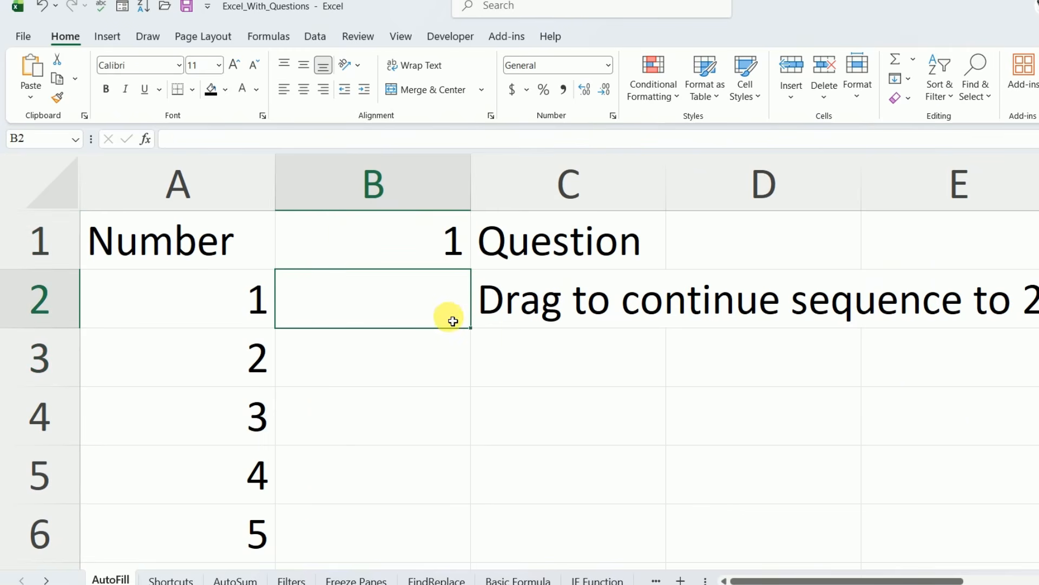
type("3")
key("Return")
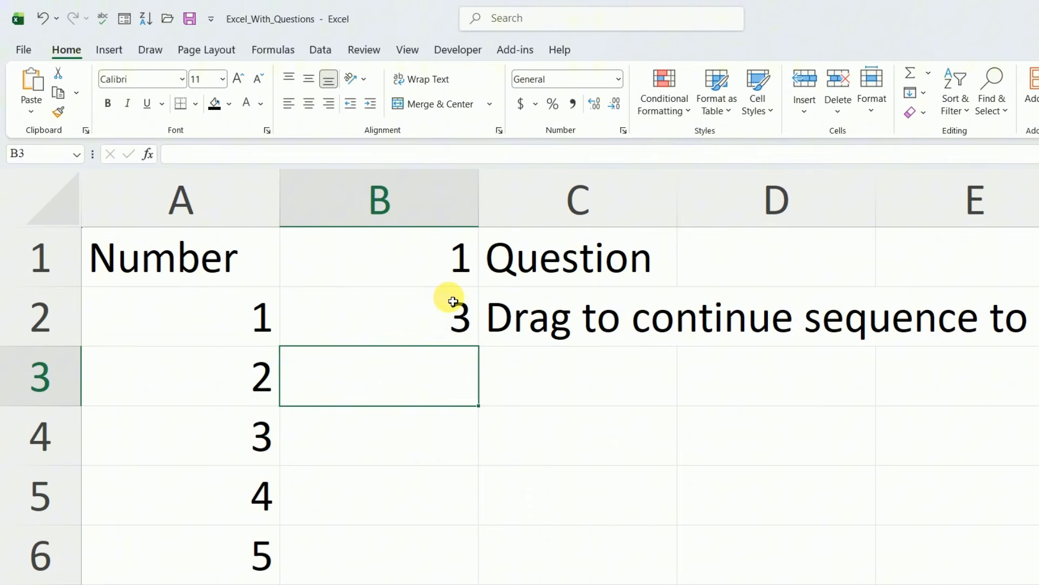
left_click_drag(441, 274, 443, 295)
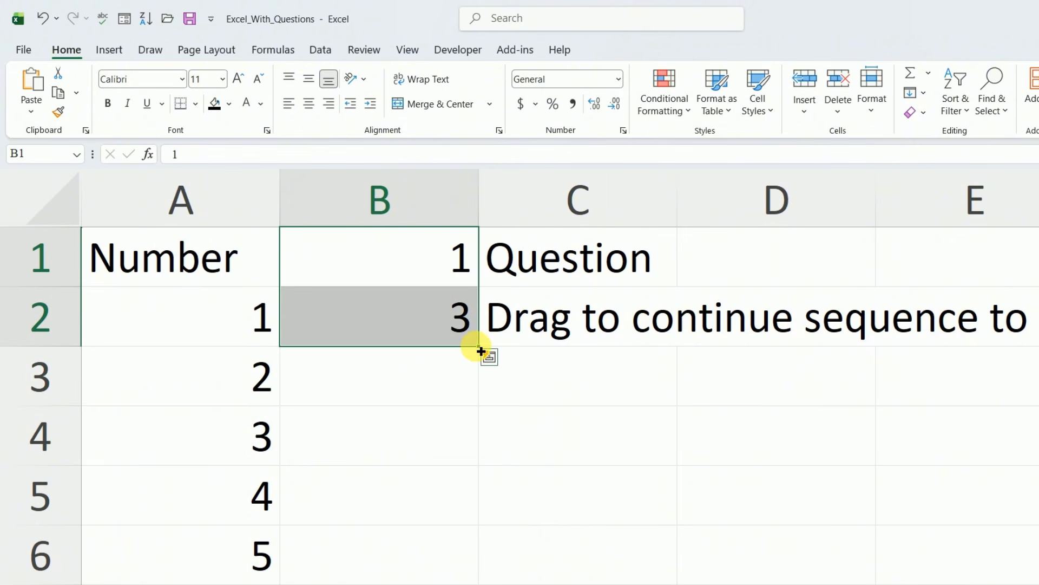
left_click_drag(481, 351, 482, 464)
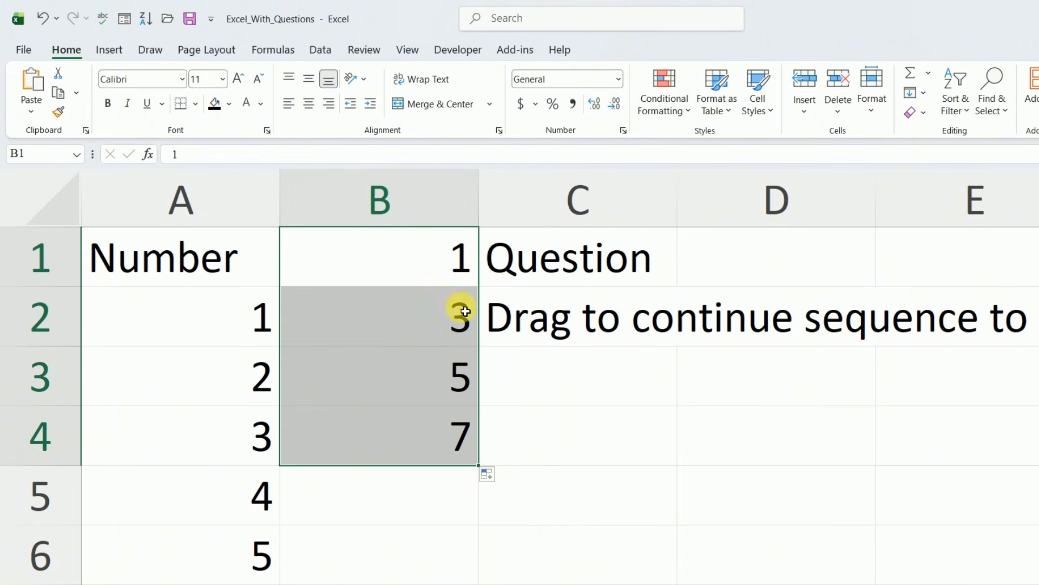
Step: Check each number of the series in B1:B4, and undo the last fill
left_click(460, 265)
left_click(460, 318)
left_click(459, 372)
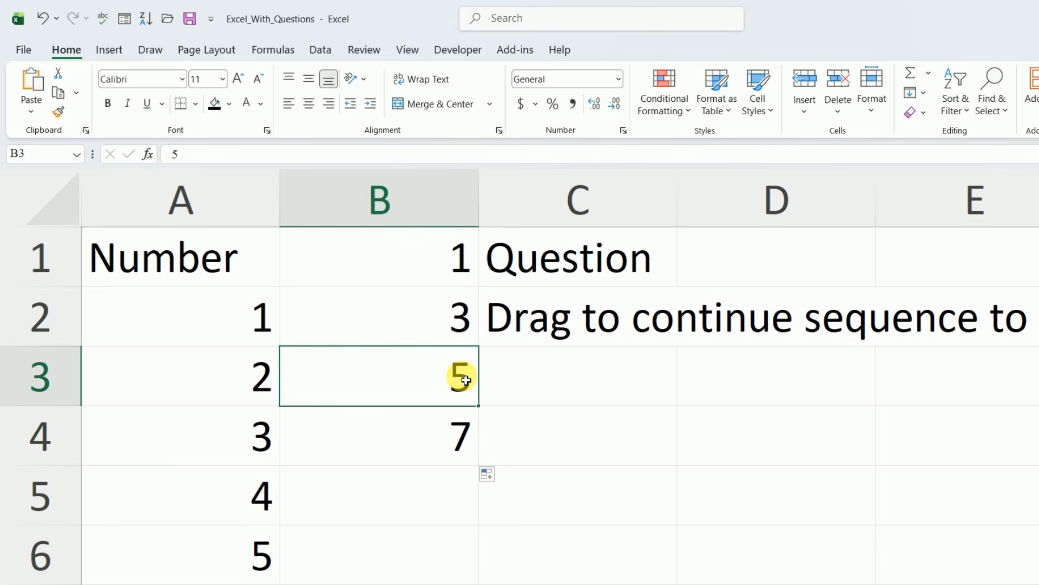
left_click(467, 436)
key("ctrl+z")
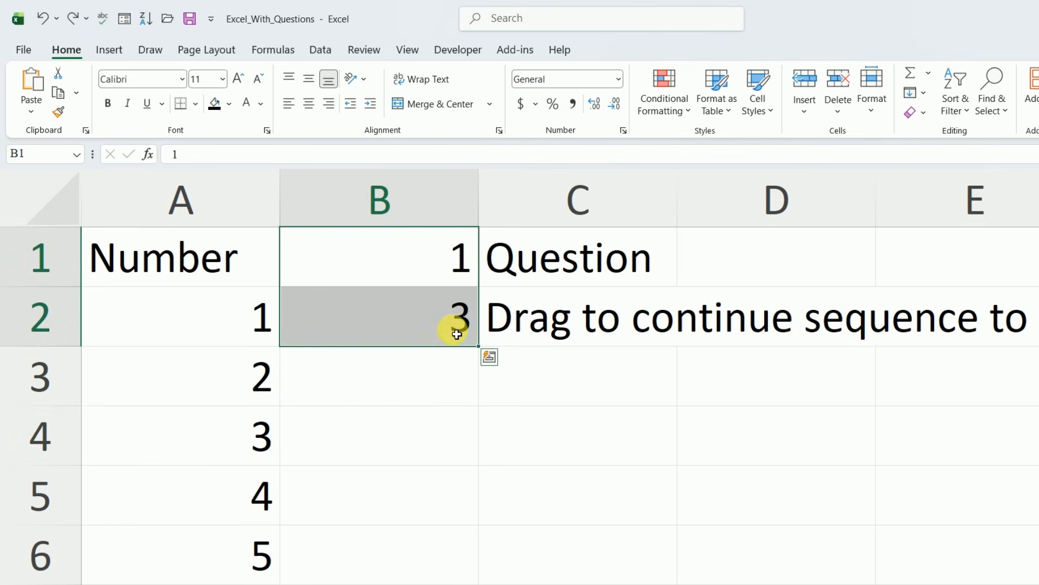
Step: Change cell B2 to 4 and AutoFill the pattern from B1:B2 down to B4
left_click(448, 327)
type("4")
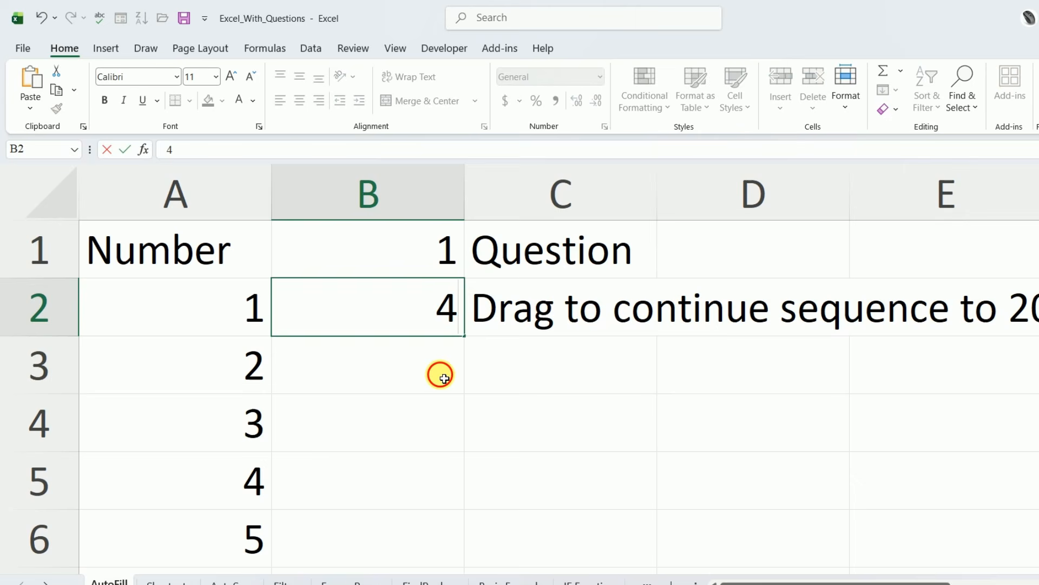
left_click(444, 377)
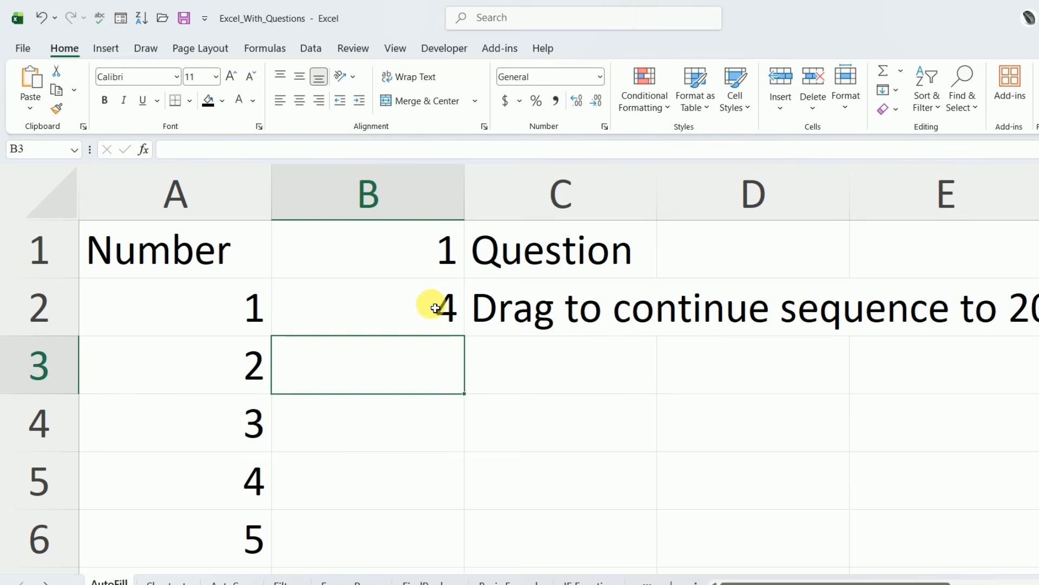
left_click_drag(428, 270, 464, 456)
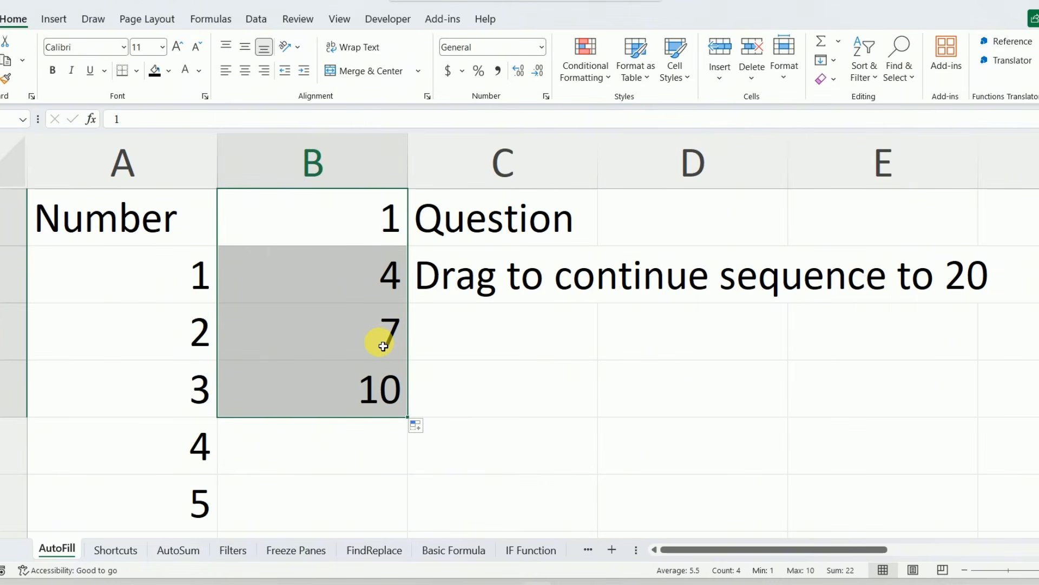
Step: Undo the last fill and the last entry in column B, and clear cell B2
key("ctrl+z")
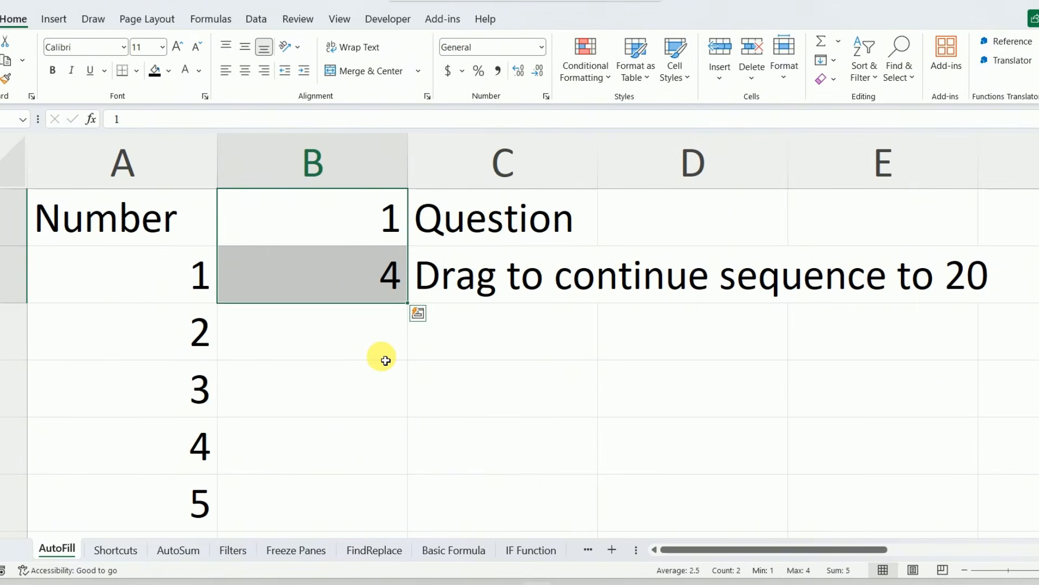
key("ctrl+z")
left_click(385, 326)
left_click(380, 288)
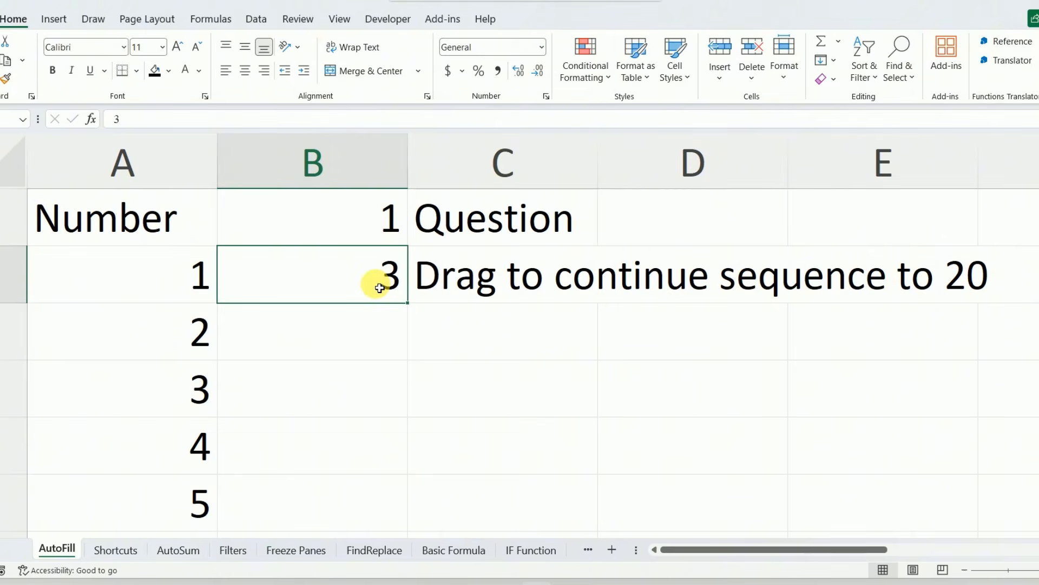
key("Delete")
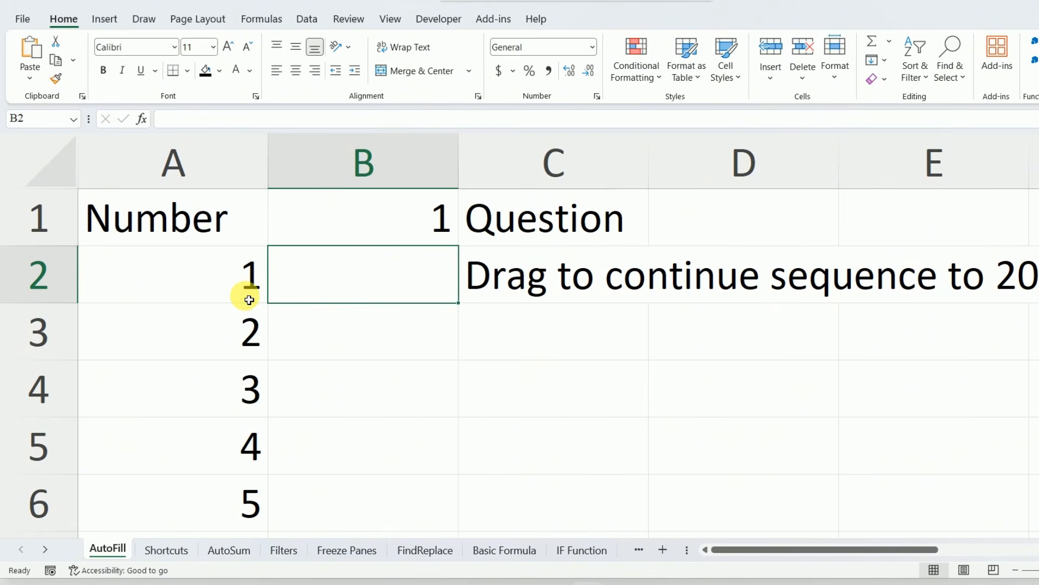
Step: Continue the number sequence in A2:A6 down column A with AutoFill, as the question in C2 asks
left_click_drag(248, 274, 249, 499)
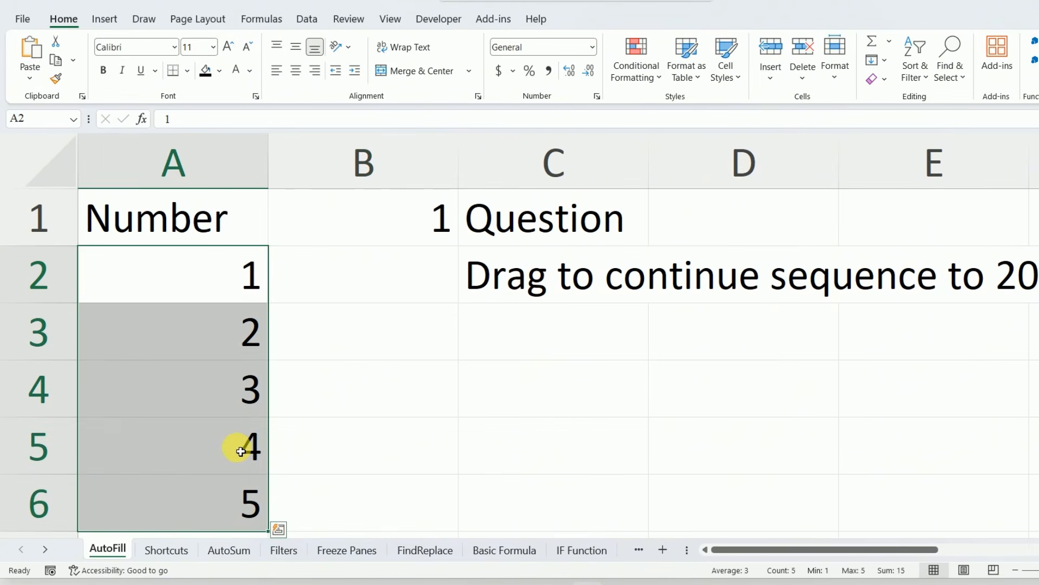
scroll(241, 451, "down", 2)
scroll(271, 309, "up", 1)
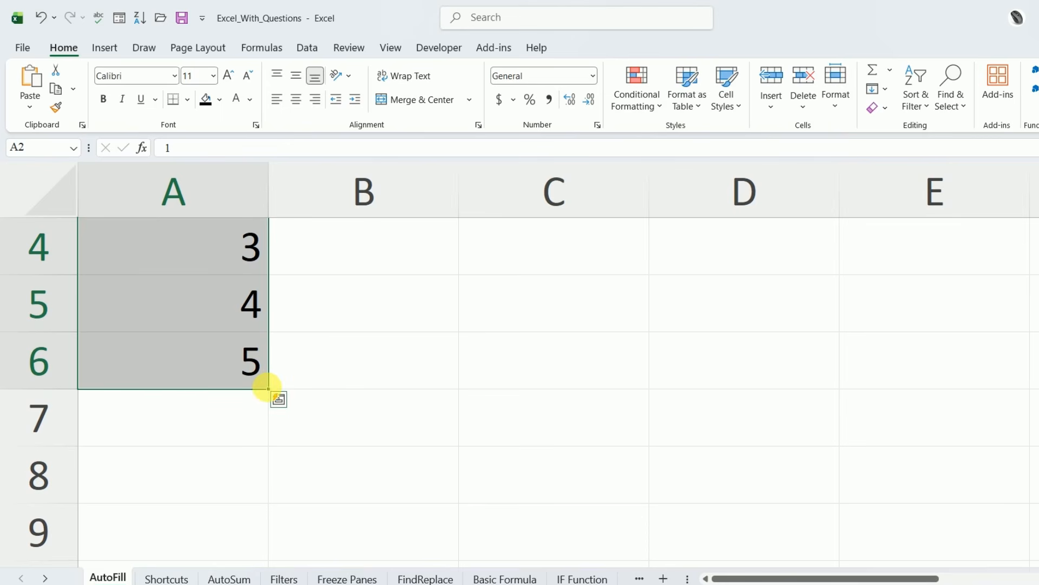
mouse_move(269, 388)
left_mouse_down()
mouse_move(267, 547)
mouse_move(255, 576)
mouse_move(255, 524)
left_mouse_up()
scroll(253, 348, "up", 5)
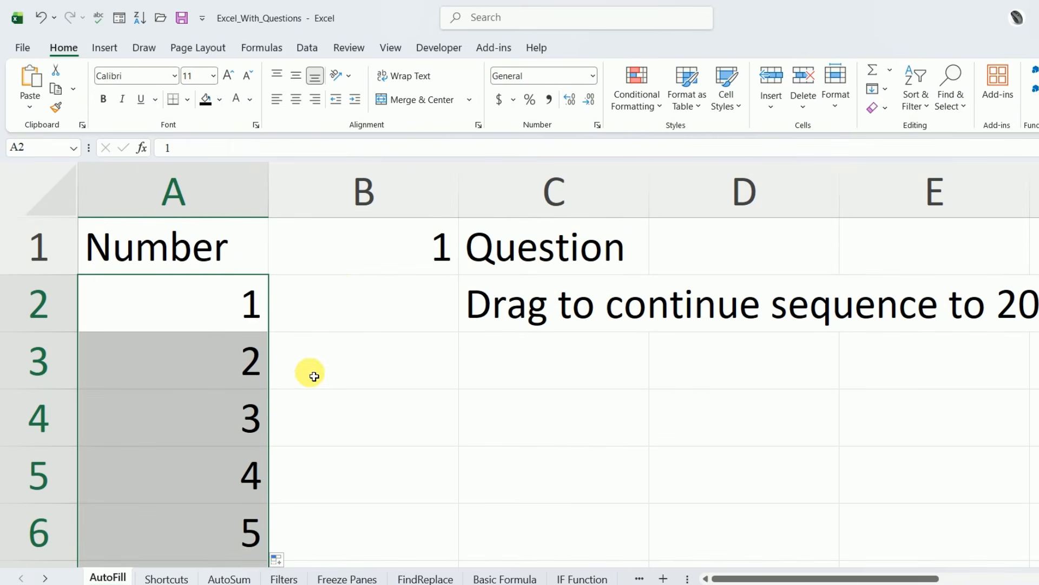
Step: Replace the content of B1 with Mon and AutoFill the weekdays down column B
left_click(339, 257)
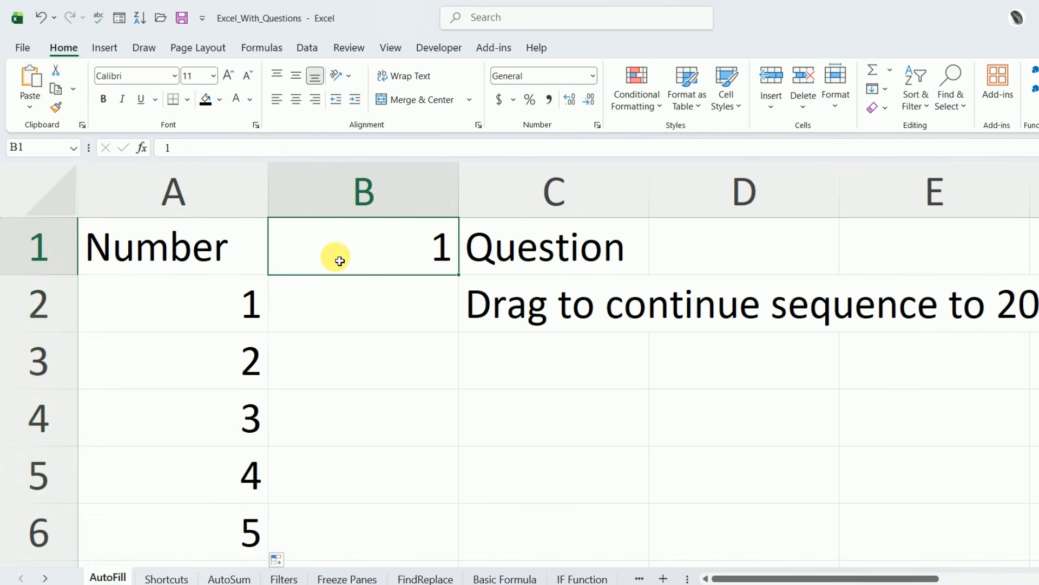
type("Mon")
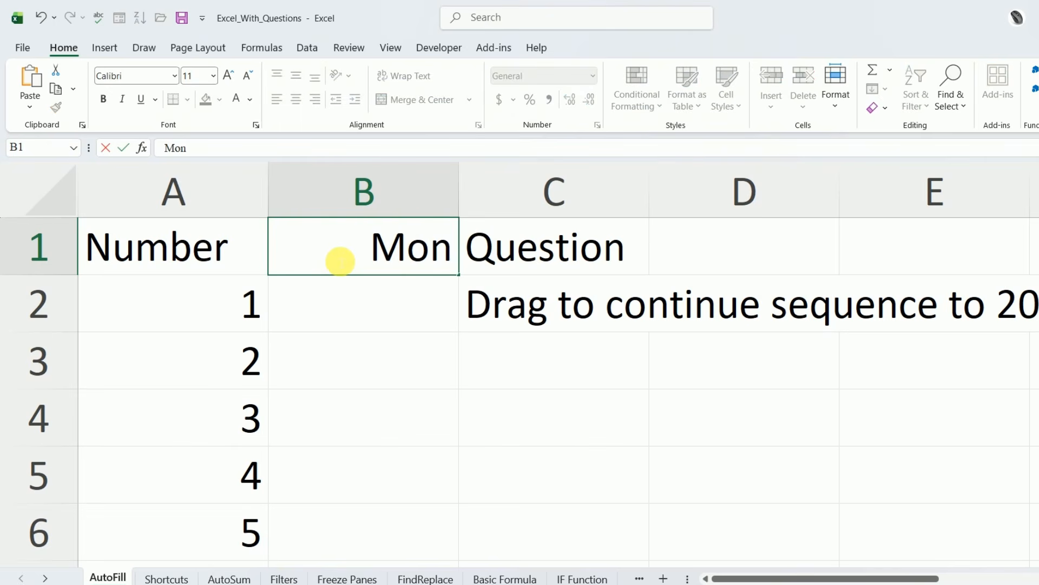
left_click(371, 309)
left_click(396, 259)
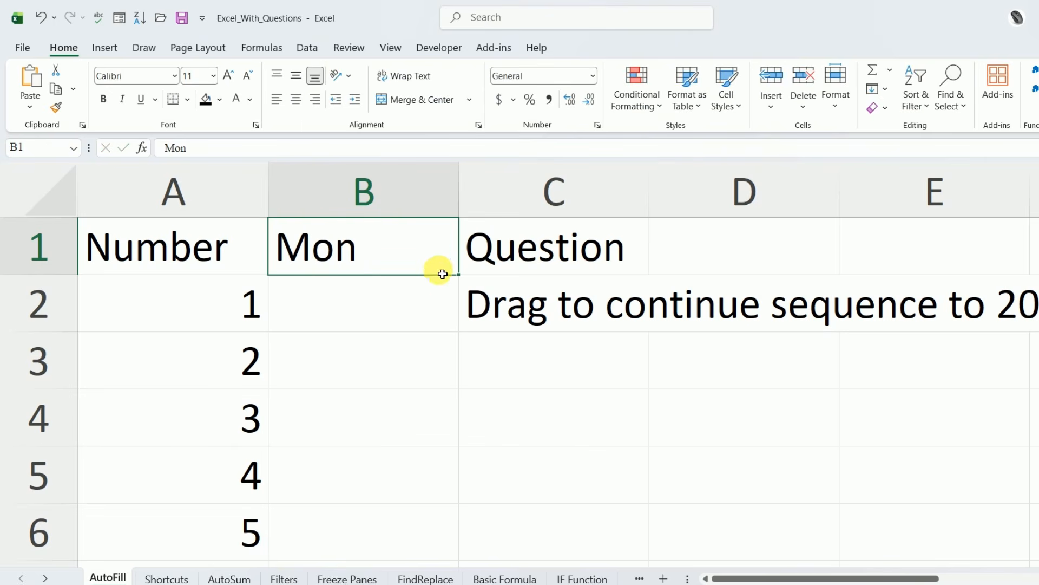
left_click_drag(459, 275, 452, 434)
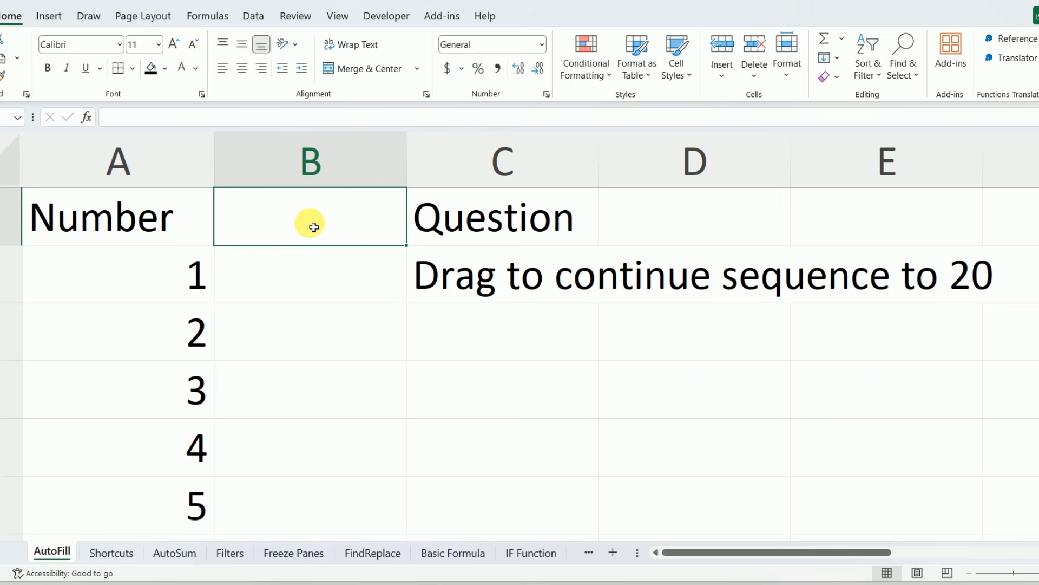
Step: Enter Jan in cell B1 and AutoFill the months down to Apr in B4
type("Ja")
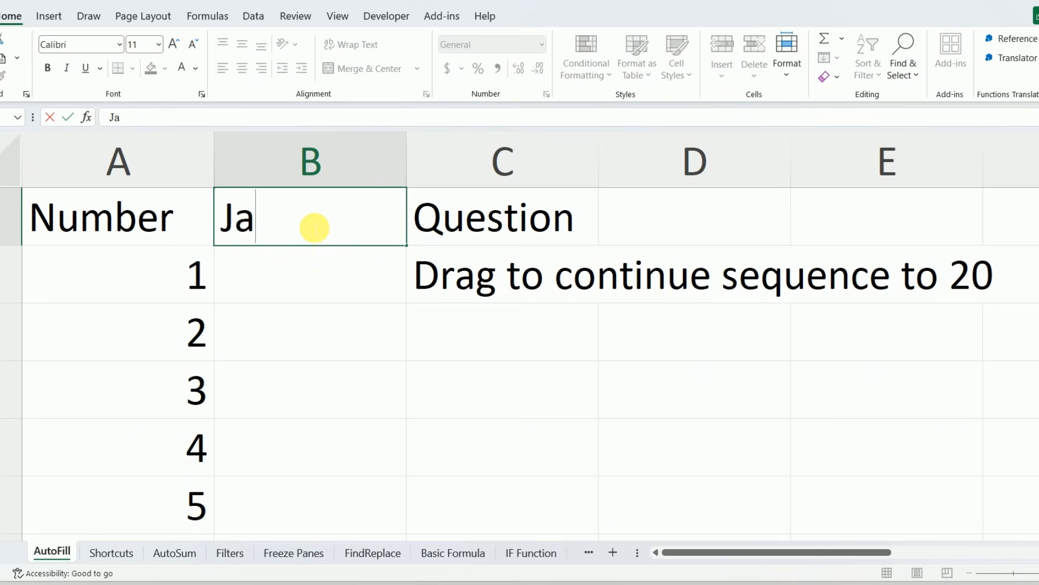
type("n")
key("Return")
left_click(316, 220)
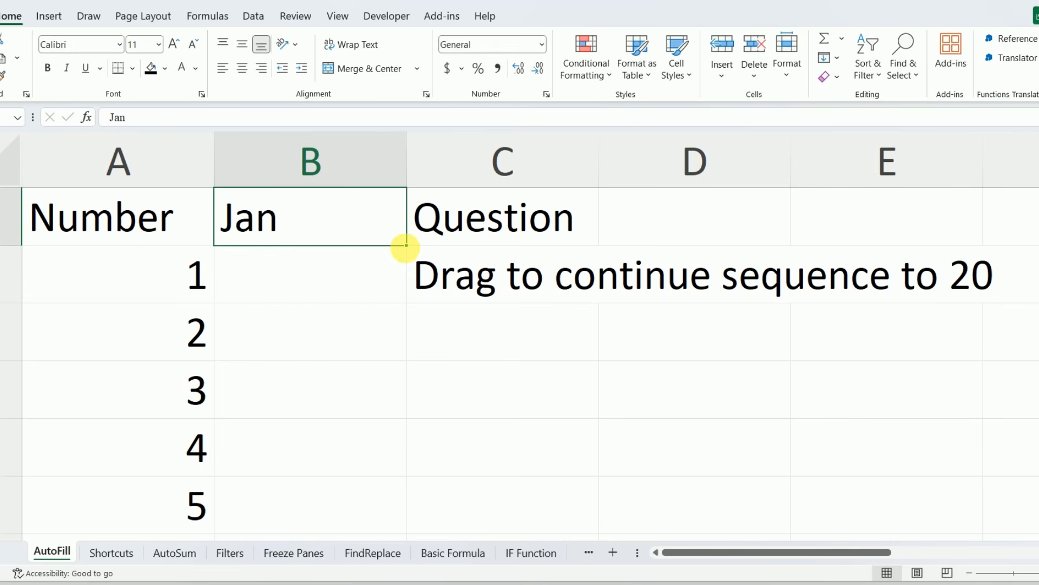
left_click_drag(407, 248, 408, 422)
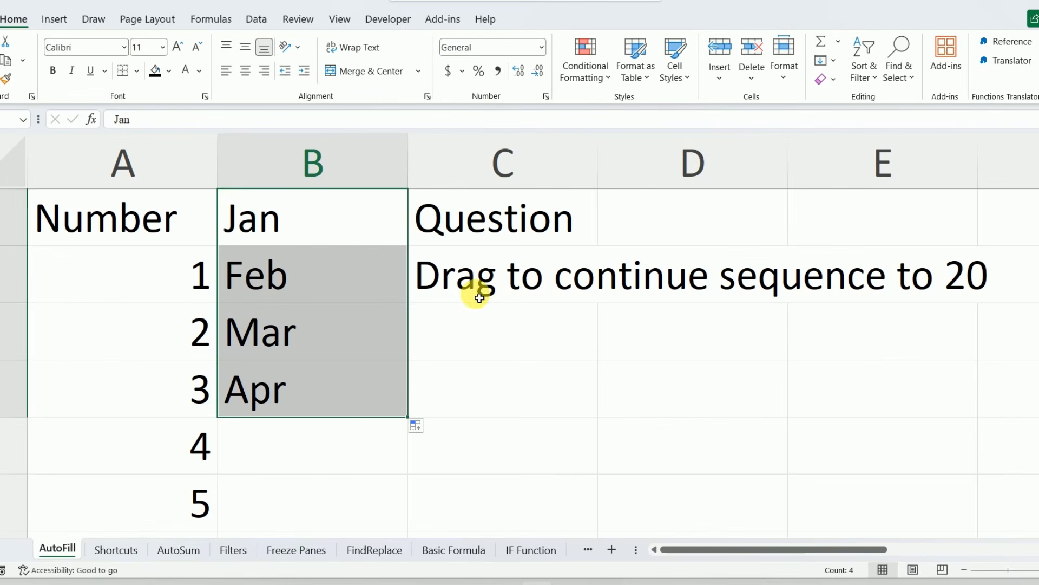
Step: Deselect the filled range and switch to the Shortcuts worksheet
left_click(462, 353)
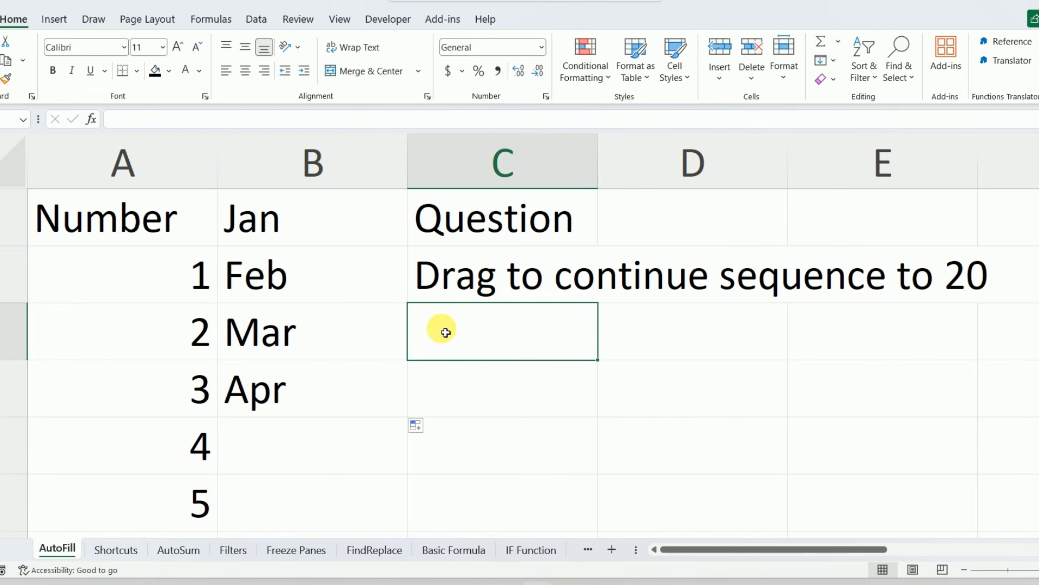
key("ctrl+Page_Down")
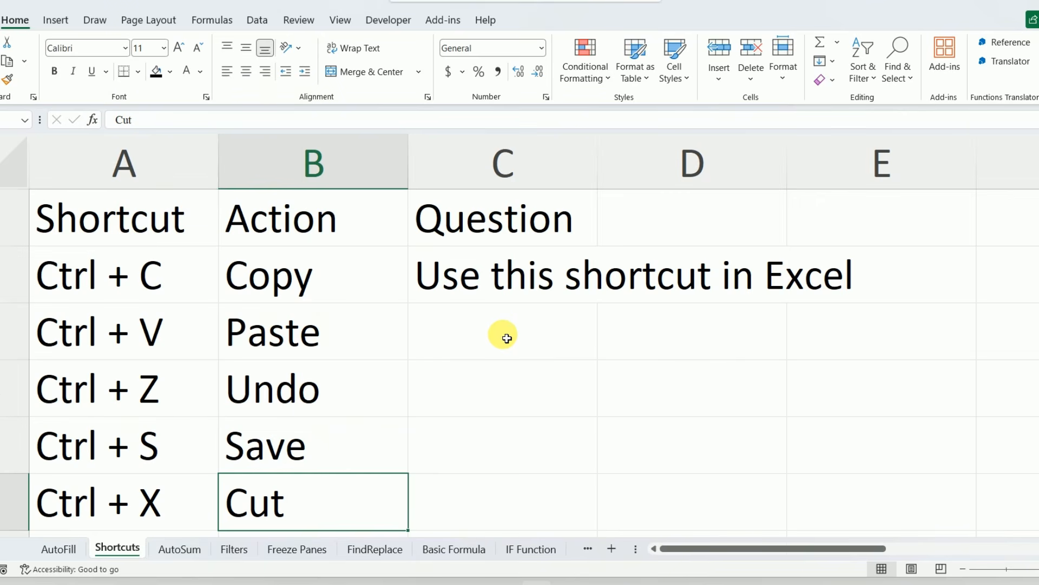
Step: Enter 5 in the empty cell C3 of the shortcuts practice sheet and copy it to cell E4
left_click_drag(86, 274, 276, 491)
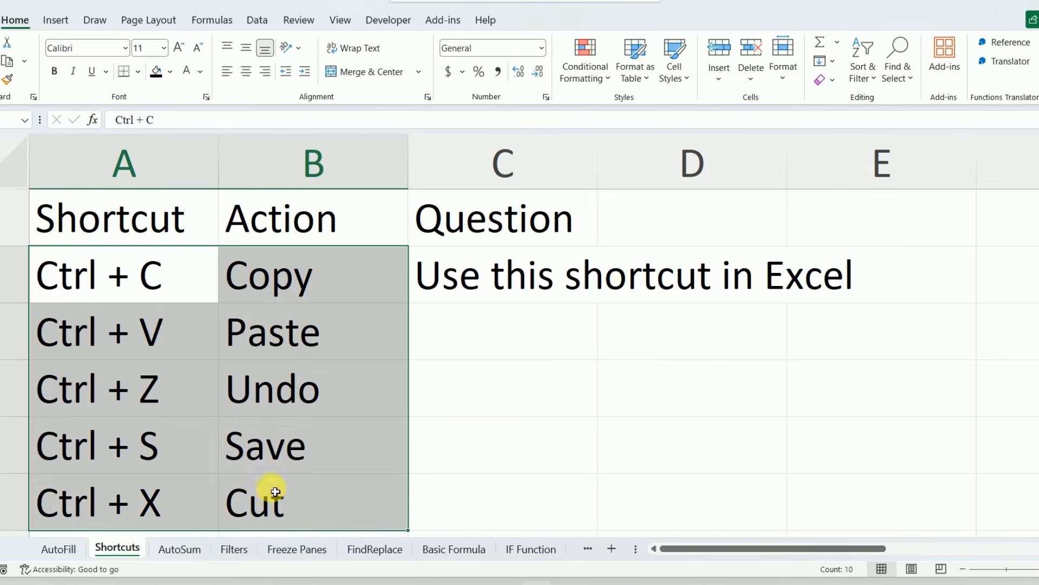
left_click(508, 349)
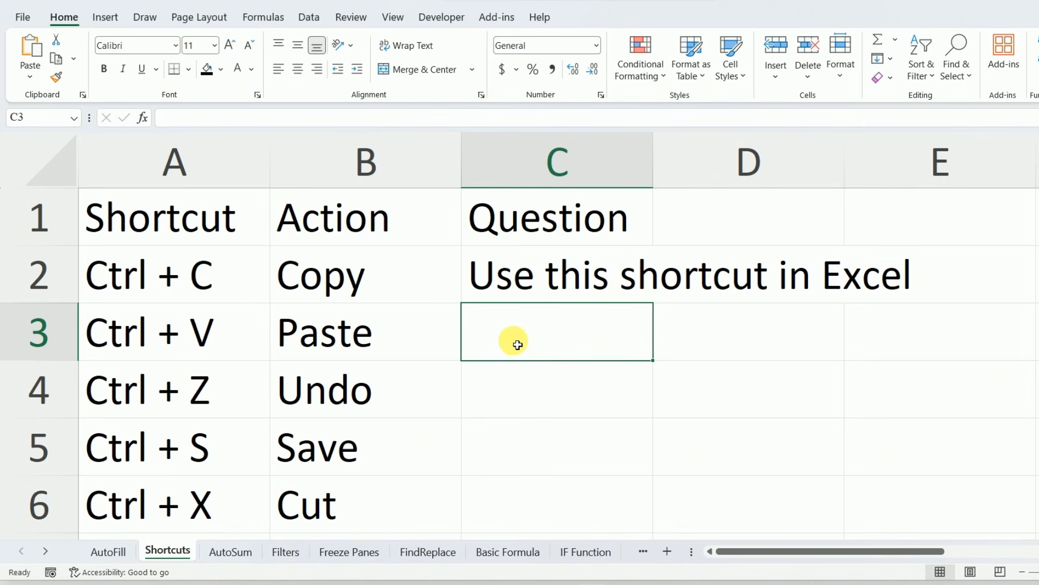
type("5")
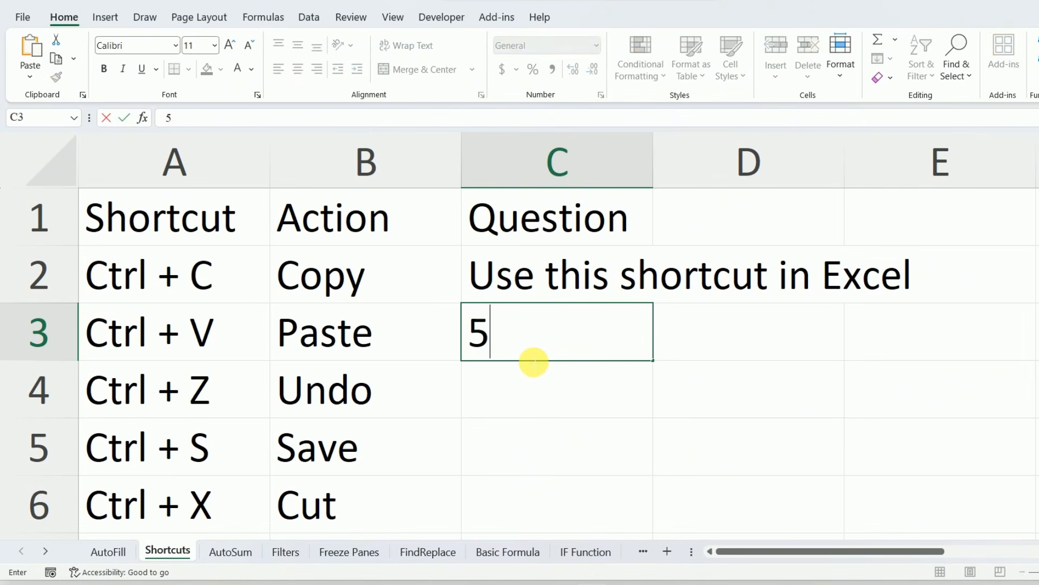
key("Return")
left_click(536, 334)
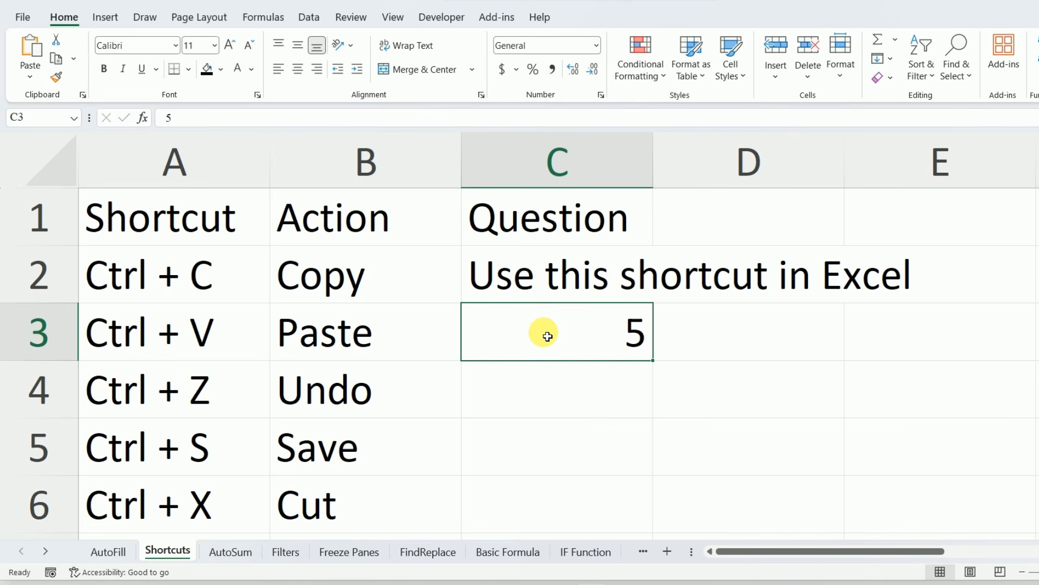
key("ctrl+c")
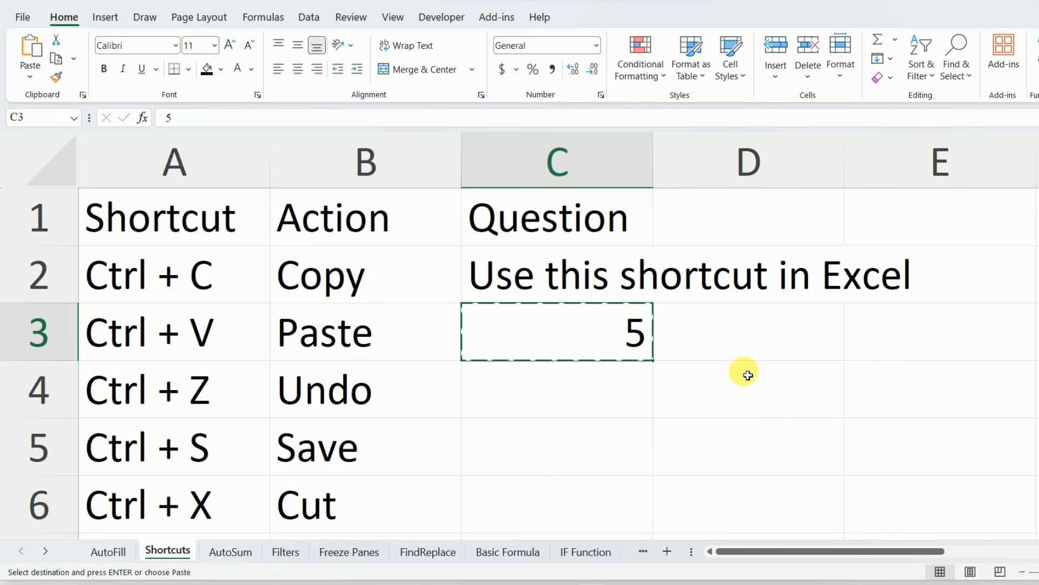
left_click(897, 398)
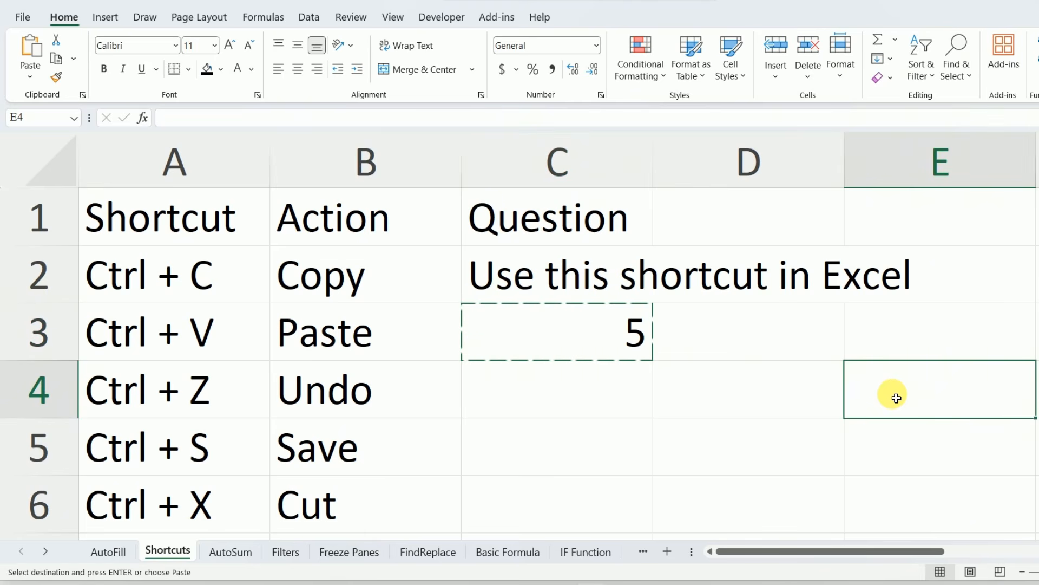
key("ctrl+v")
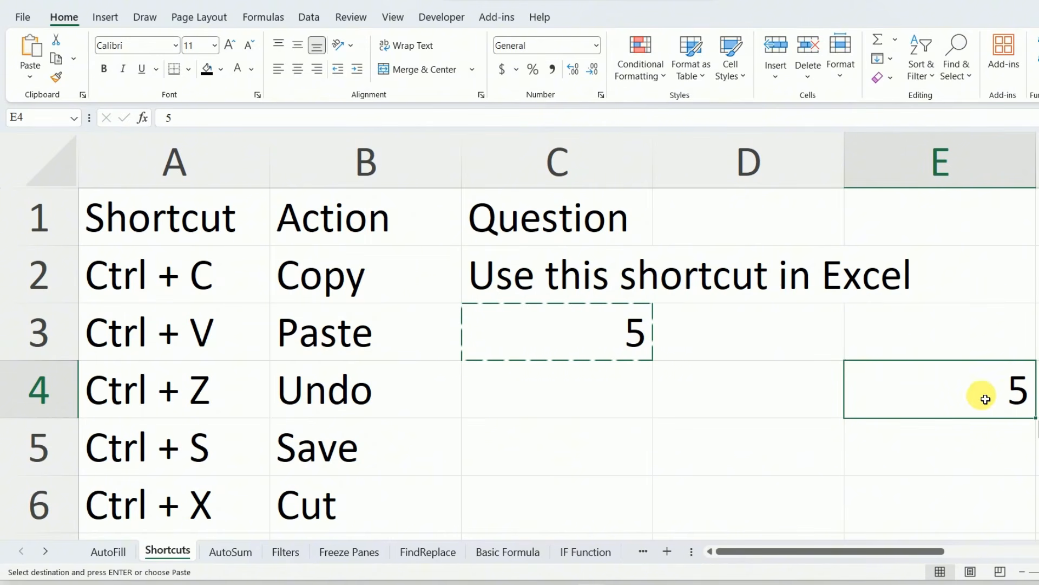
Step: Undo the paste in E4 and the entry in C3, and clear the copy marquee
key("ctrl+z")
key("ctrl+z")
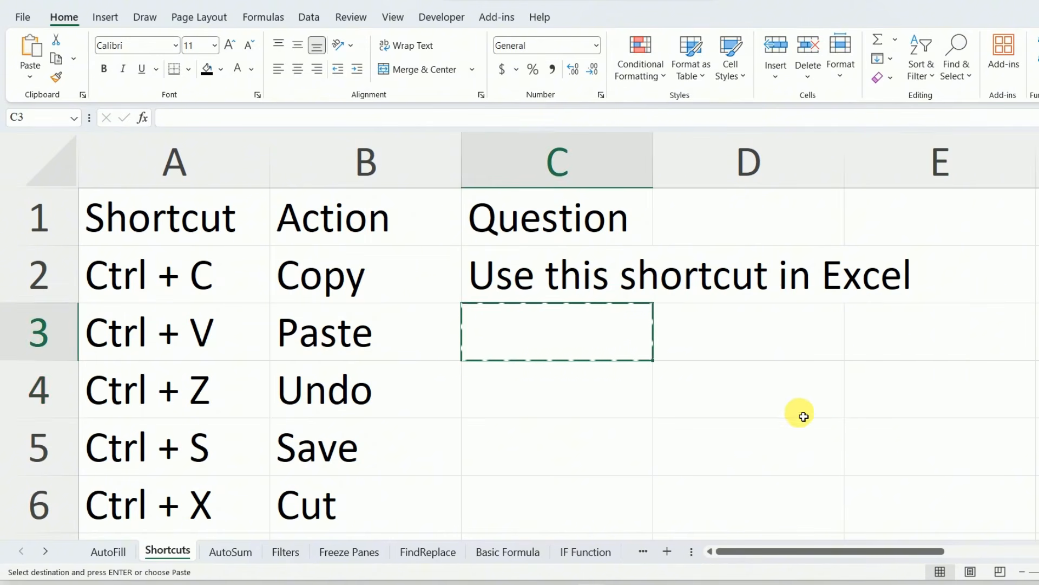
key("Escape")
Step: Enter 5 in cell C3
type("5")
key("Return")
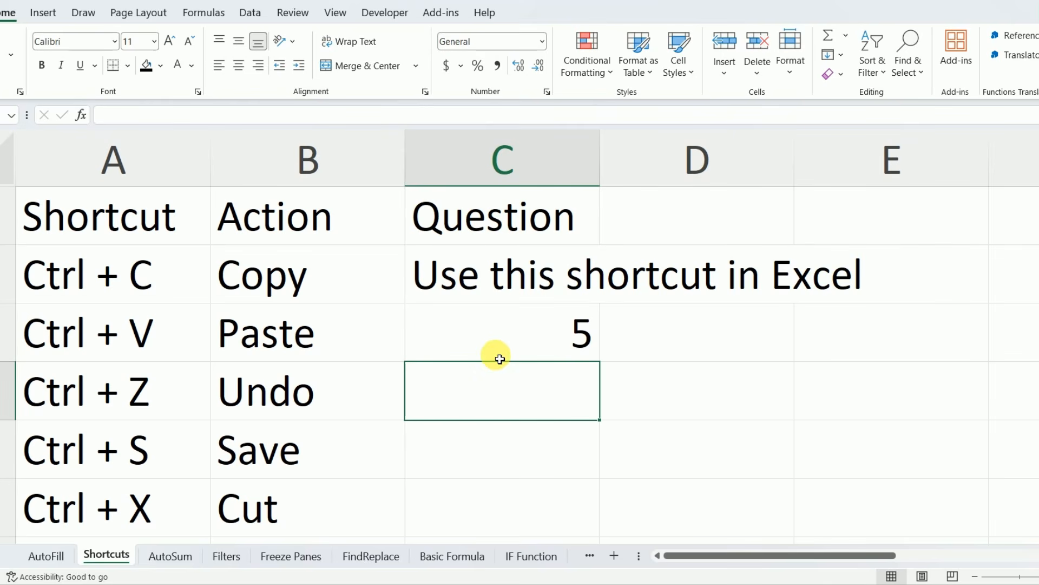
Step: Cut the 5 from cell C3 and paste it into cell E4
left_click(521, 330)
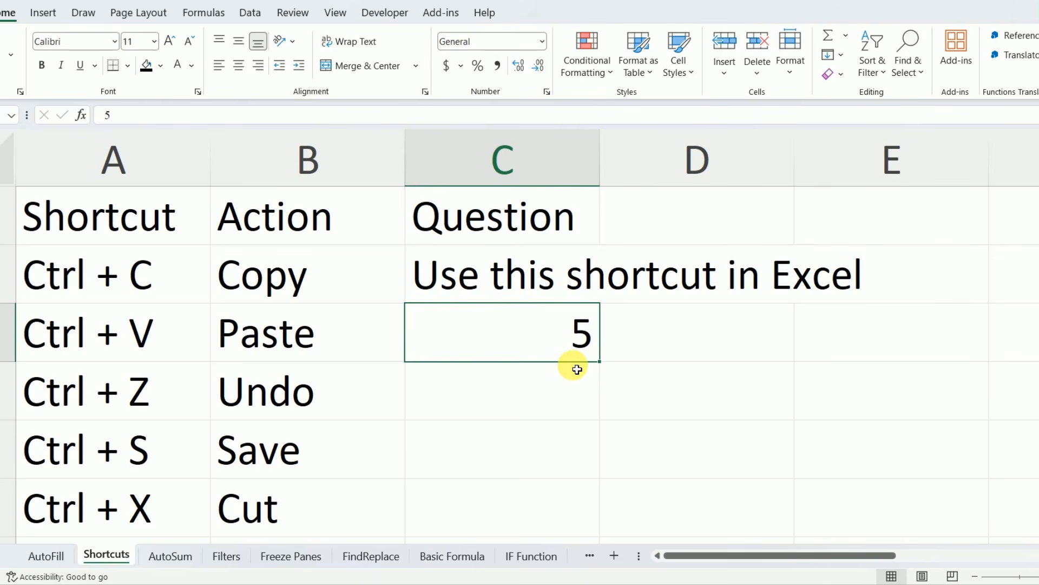
key("ctrl+c")
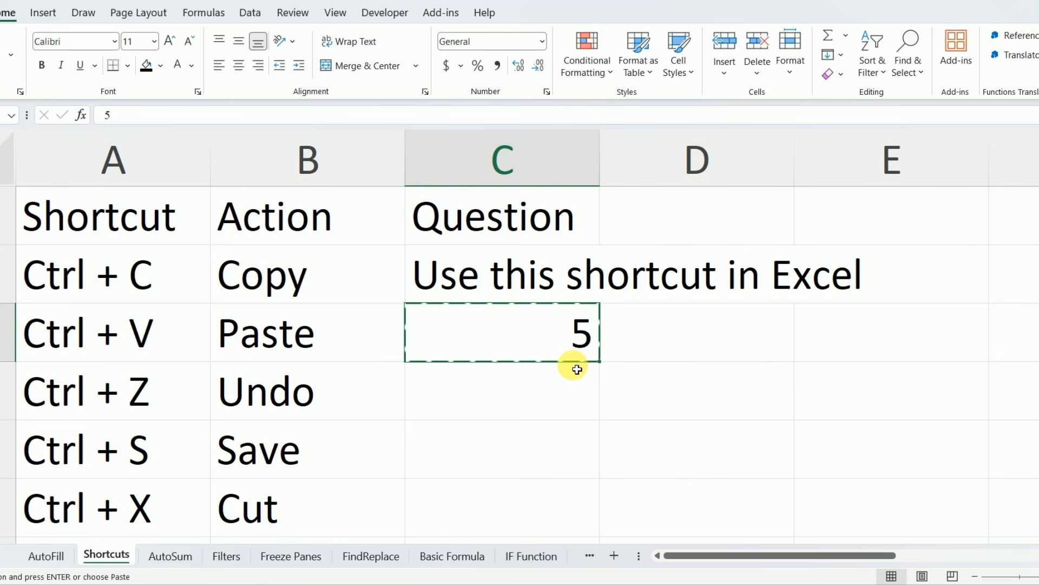
left_click(880, 402)
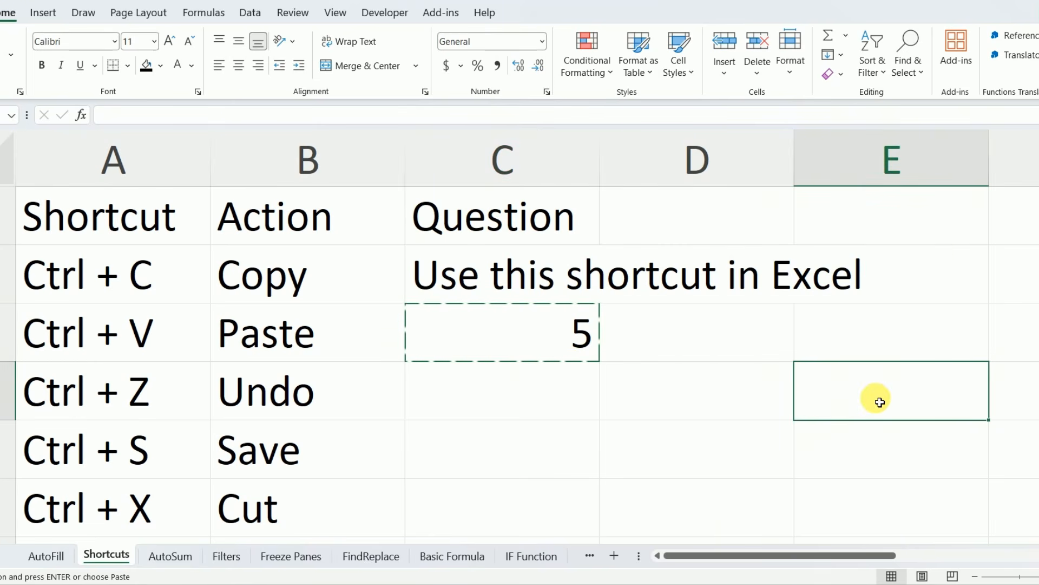
key("ctrl+v")
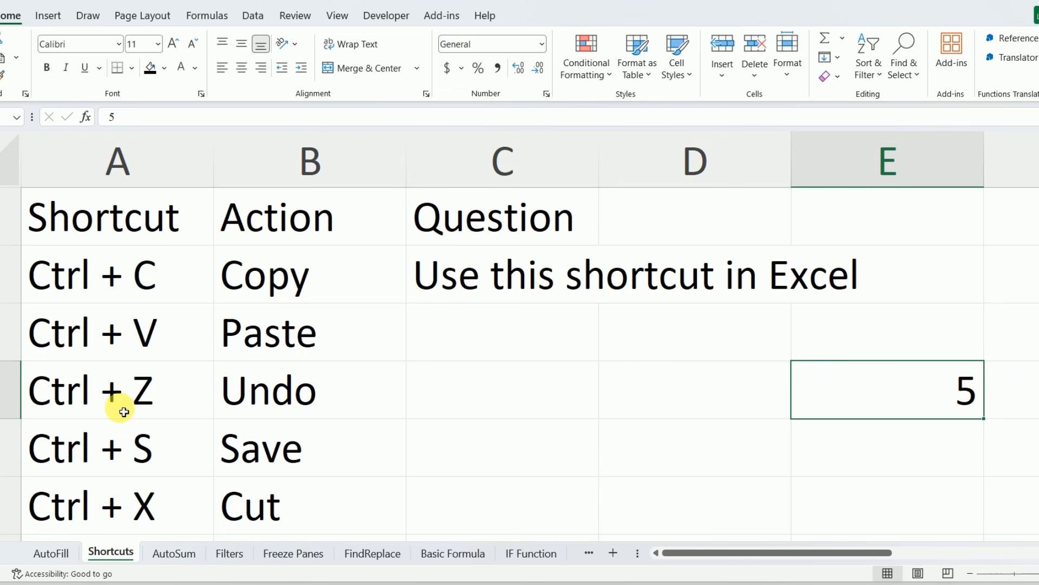
Step: Undo the move to E4, the entry in C3 and the month AutoFill on the AutoFill worksheet
key("ctrl+z")
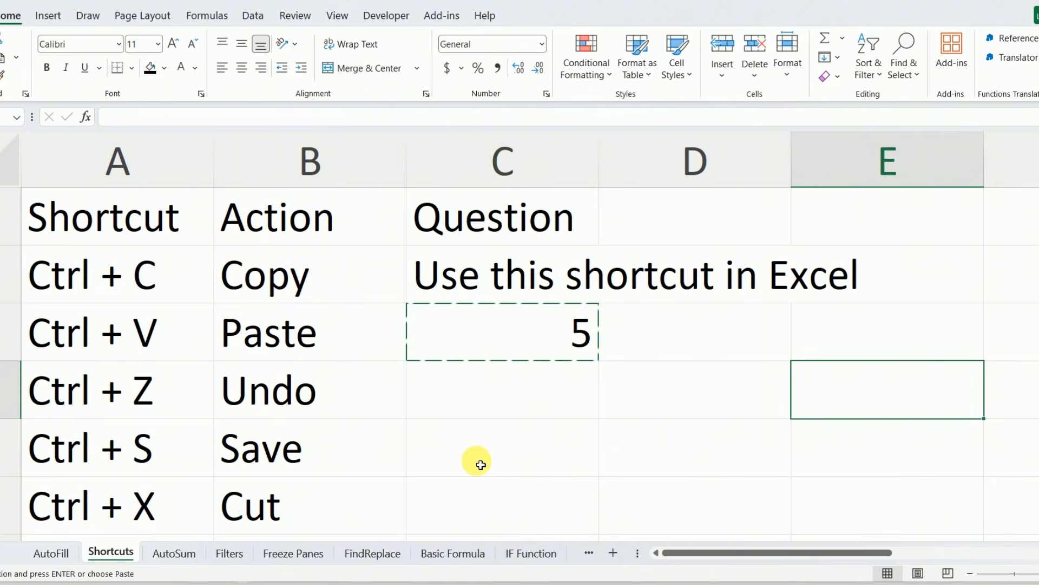
key("ctrl+z")
key("ctrl+Page_Up")
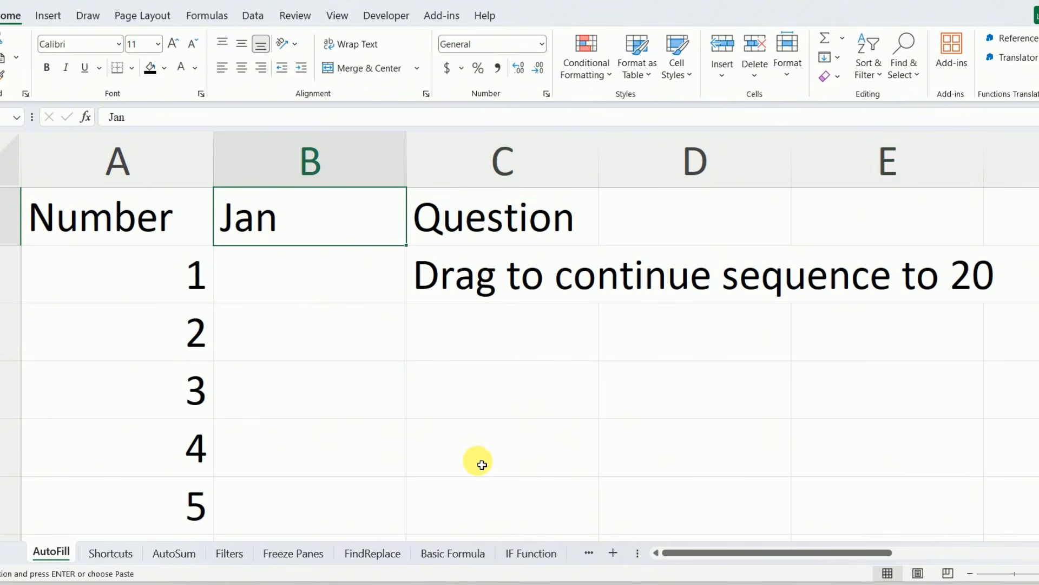
Step: Redo the month AutoFill and the entry of 5 in cell C3 of the Shortcuts worksheet
key("ctrl+y")
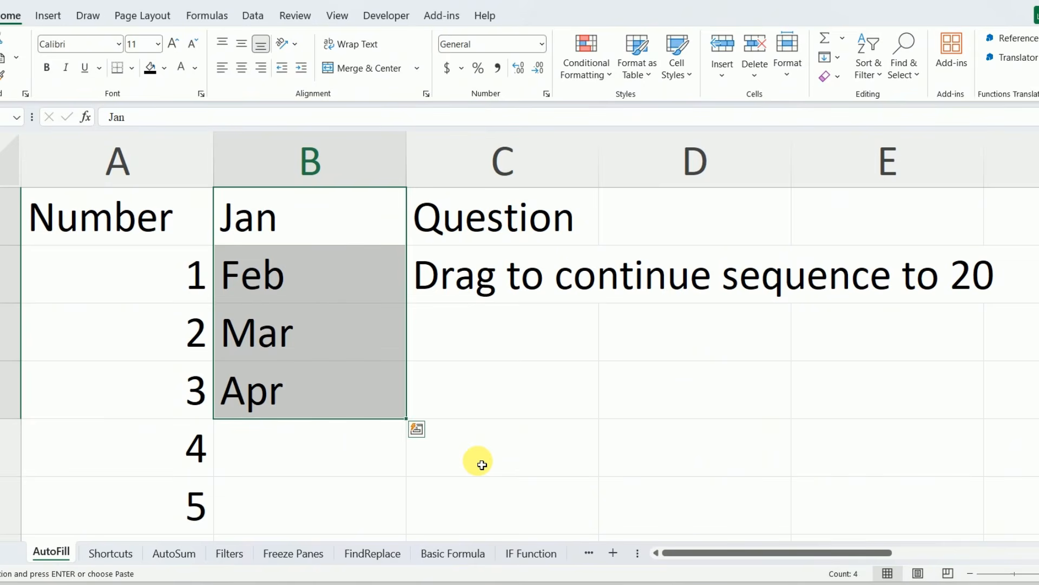
key("ctrl+y")
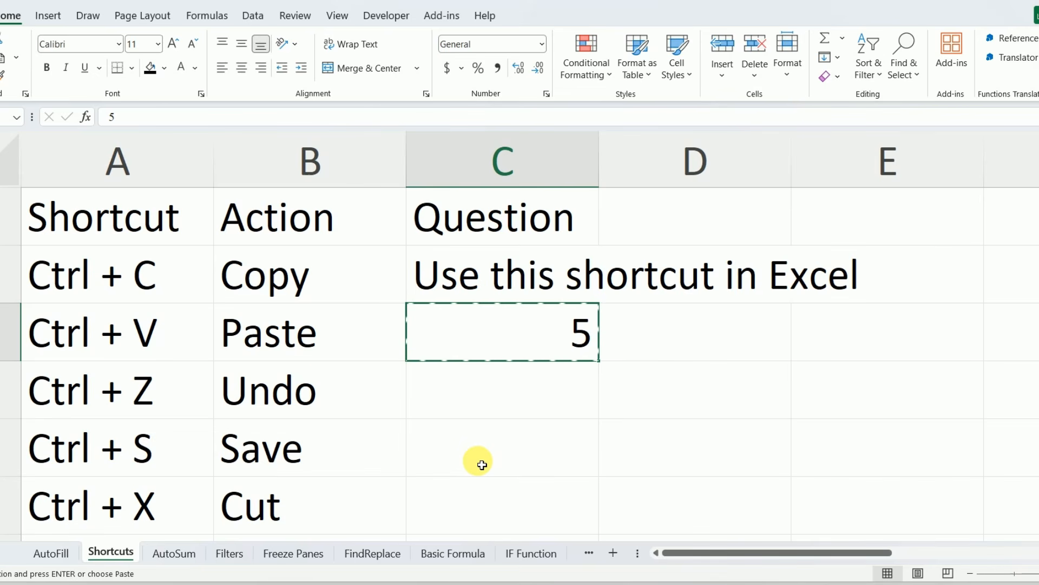
left_click(492, 441)
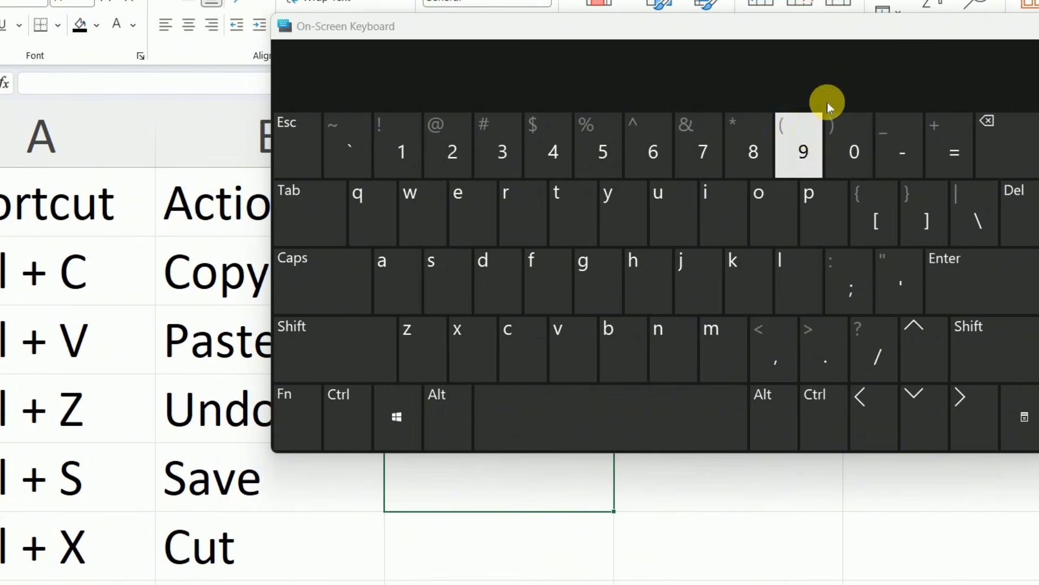
Step: Move the On-Screen Keyboard aside, close it and return to the worksheet
left_click_drag(834, 35, 796, 46)
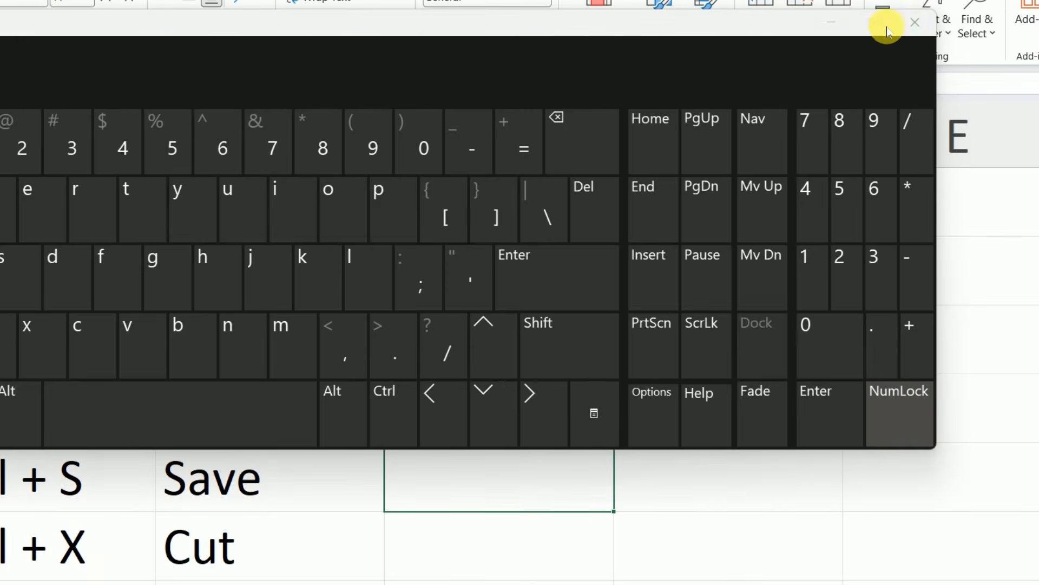
left_click(915, 22)
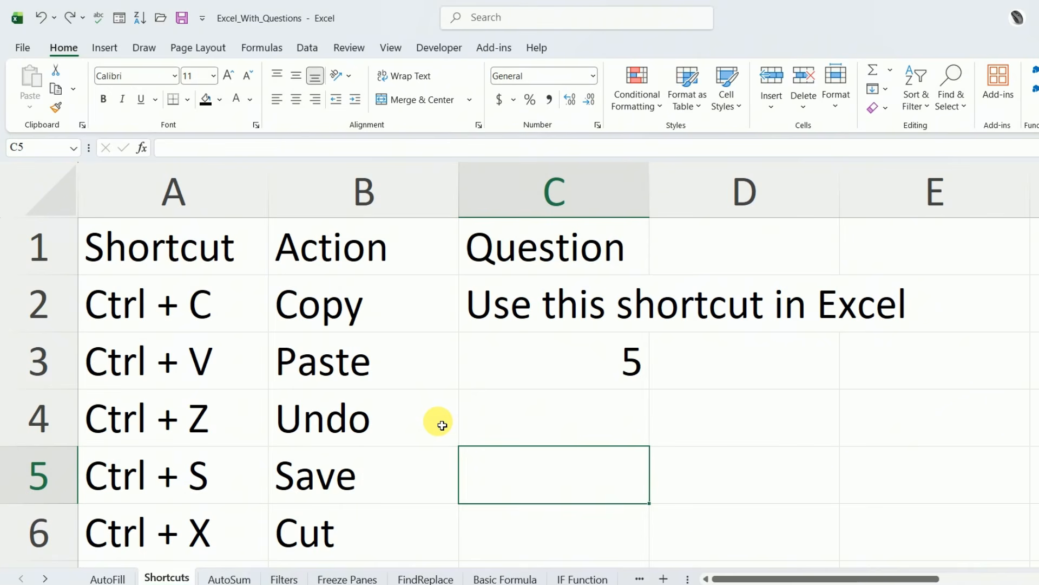
left_click(442, 426)
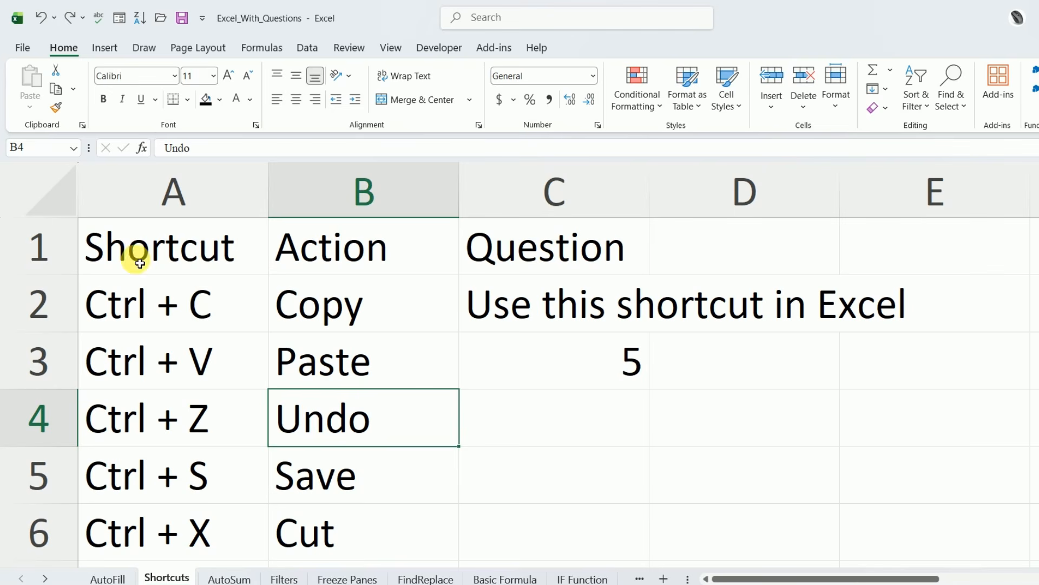
Step: Copy the shortcut table A1:B6 to cell E1 and undo the paste
left_click_drag(135, 255, 391, 517)
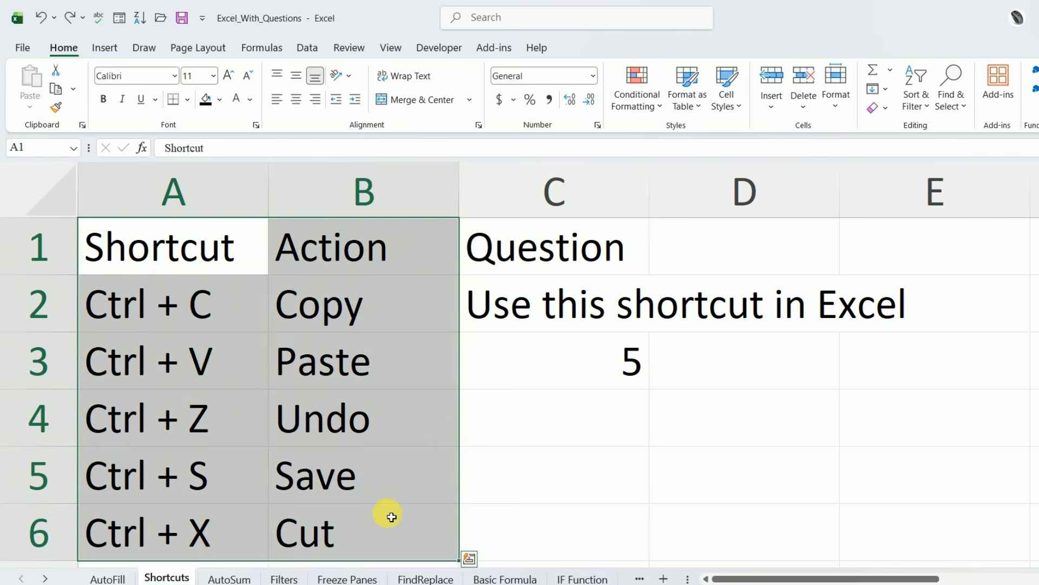
key("ctrl+c")
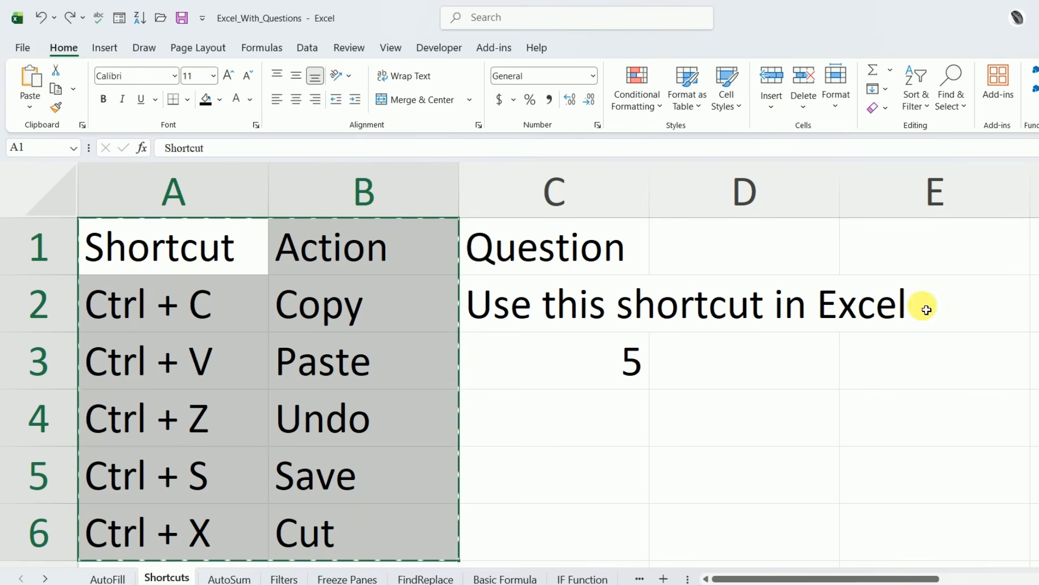
left_click(1006, 265)
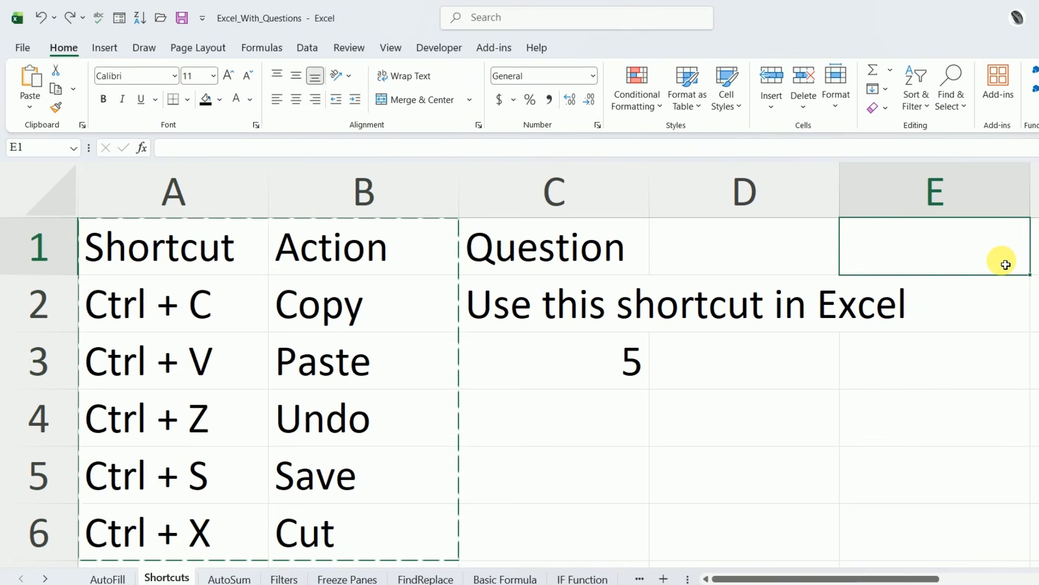
key("ctrl+v")
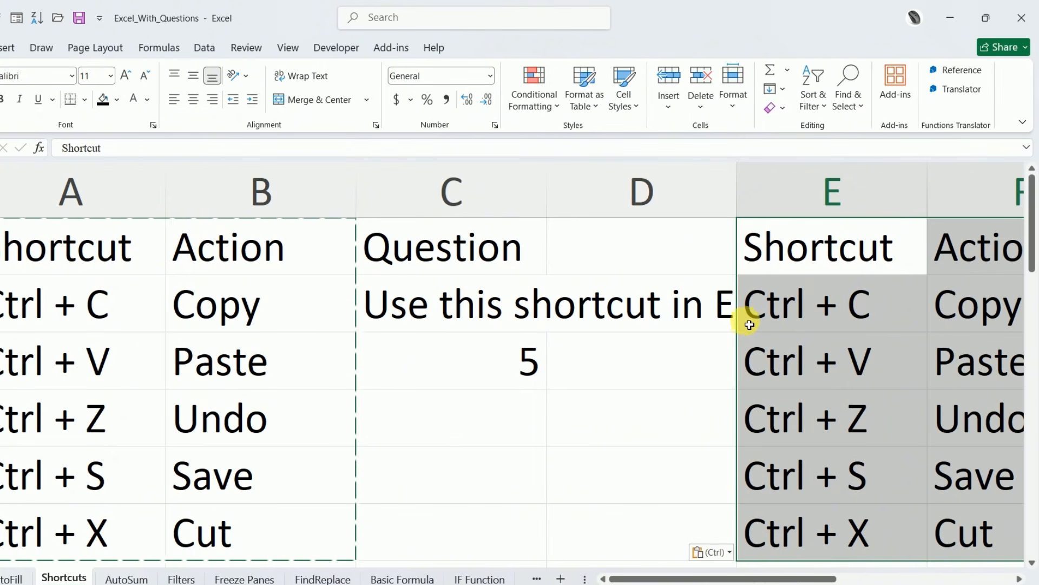
key("ctrl+z")
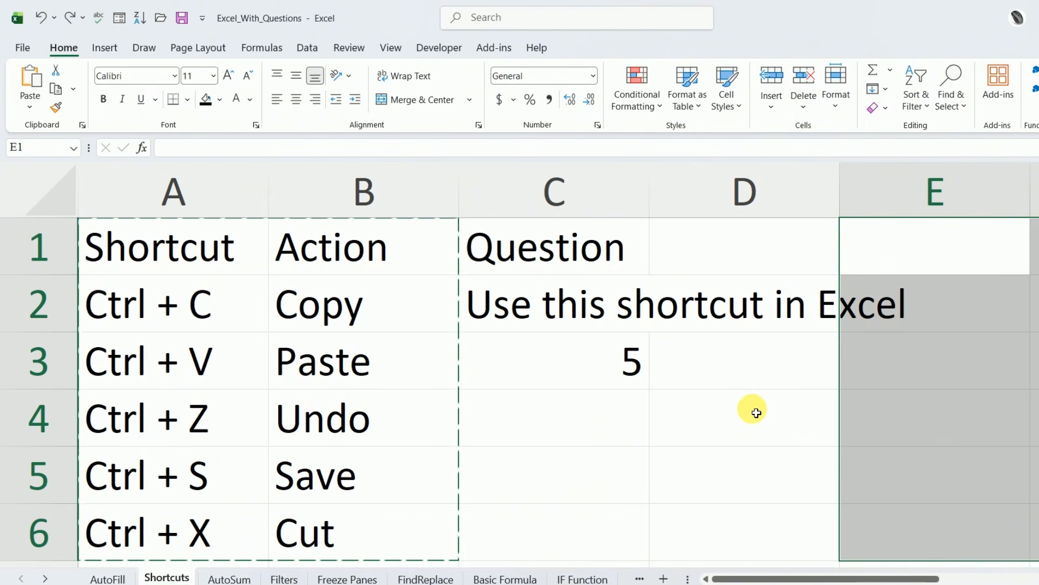
left_click(669, 418)
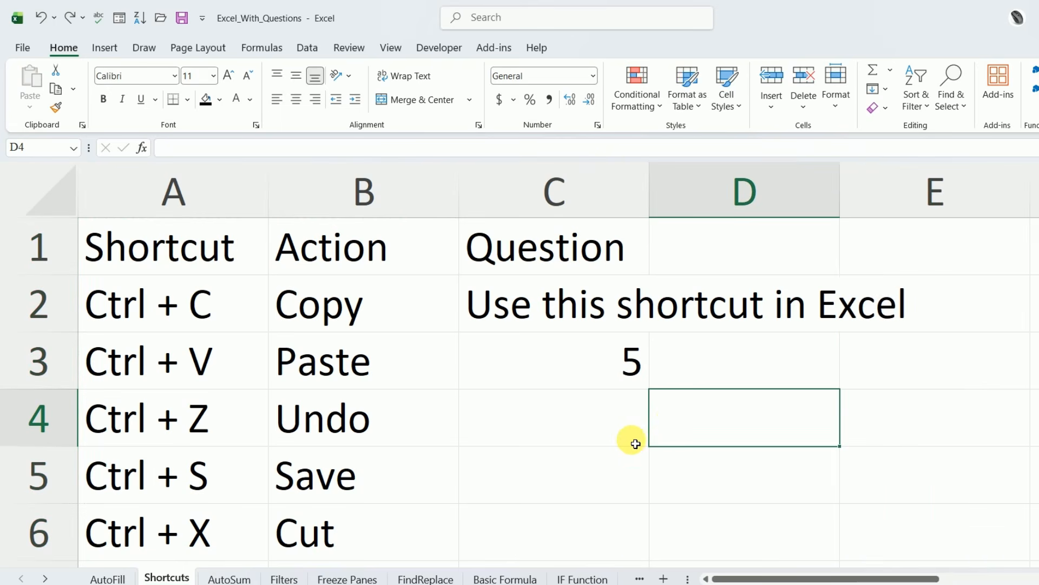
Step: Switch to the AutoSum worksheet and delete the SUM formula in cell A6 below the values
left_click(227, 579)
left_click(481, 432)
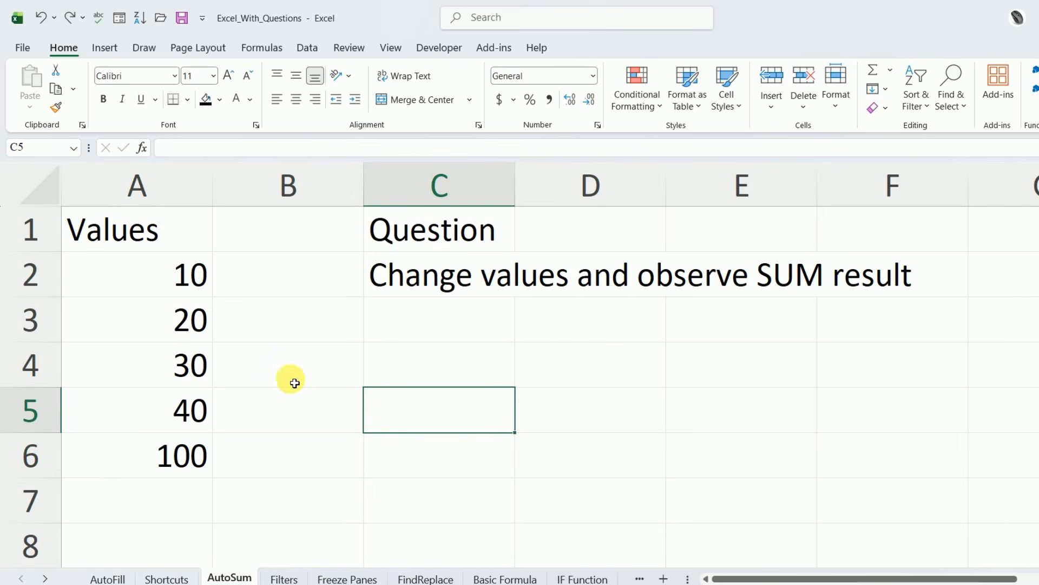
left_click_drag(199, 278, 195, 405)
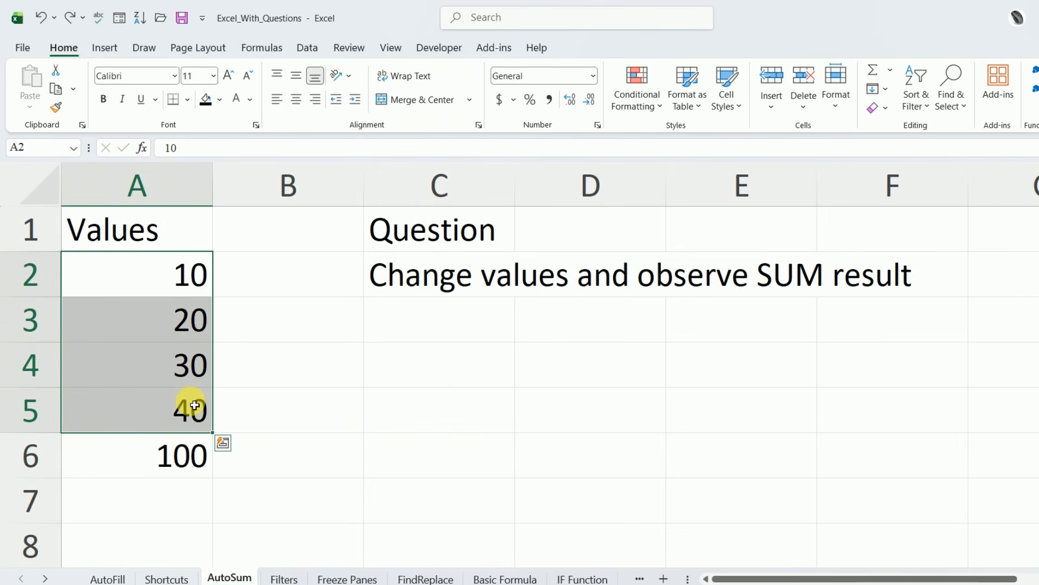
left_click(182, 464)
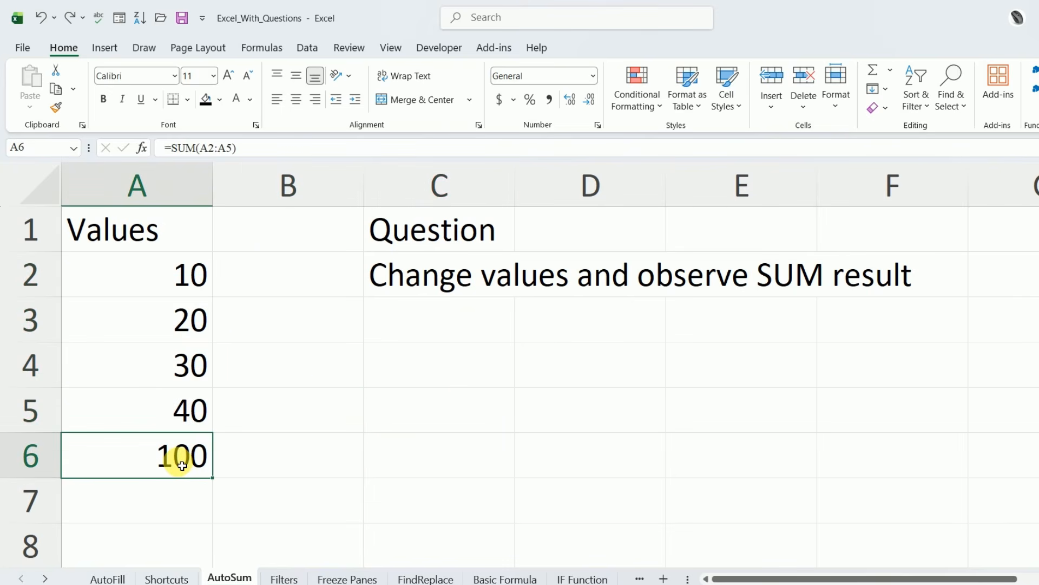
key("Delete")
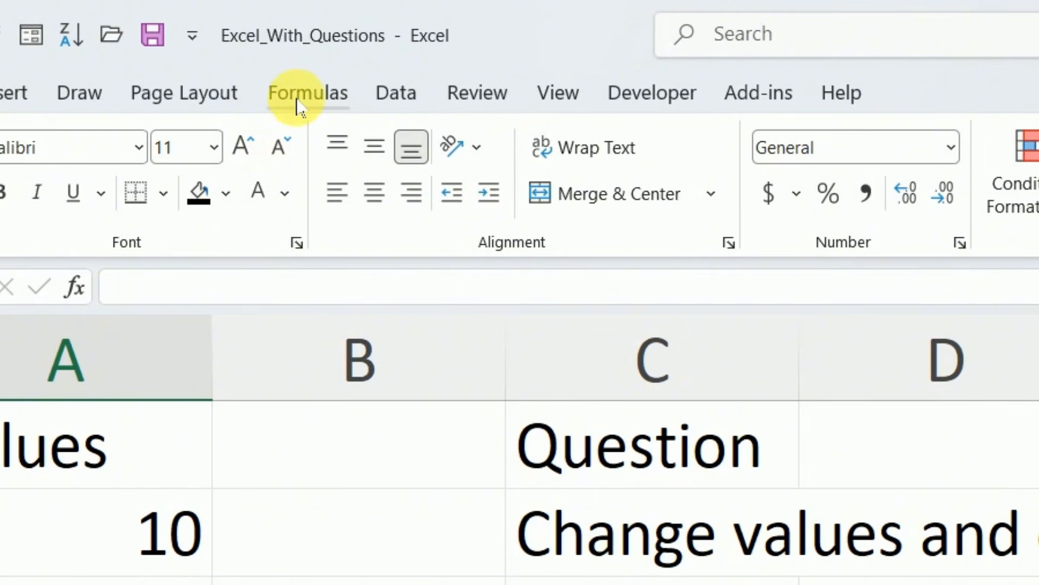
Step: Total the values A2:A5 in cell A6 with AutoSum
left_click(298, 106)
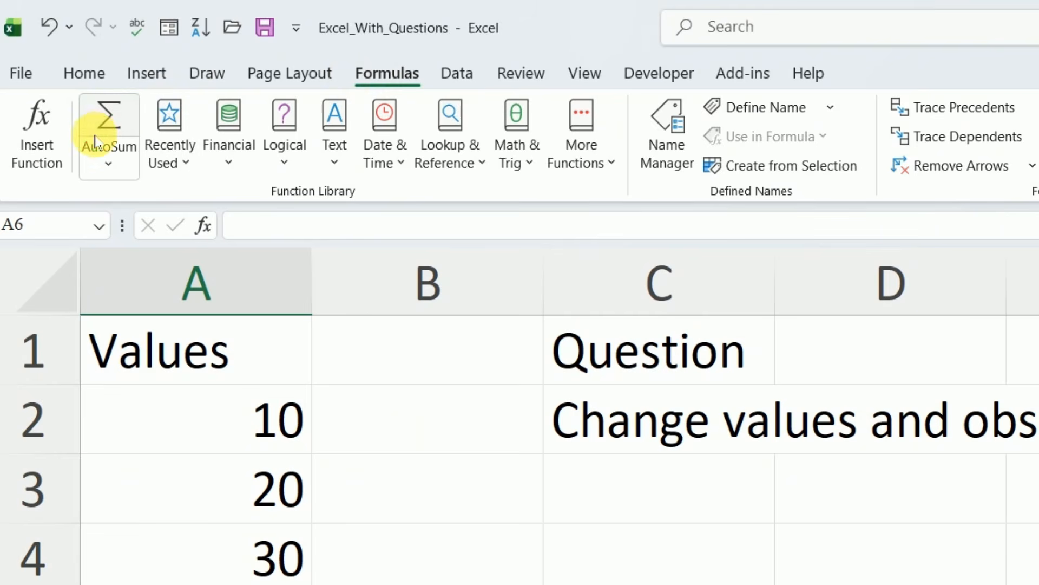
left_click(97, 140)
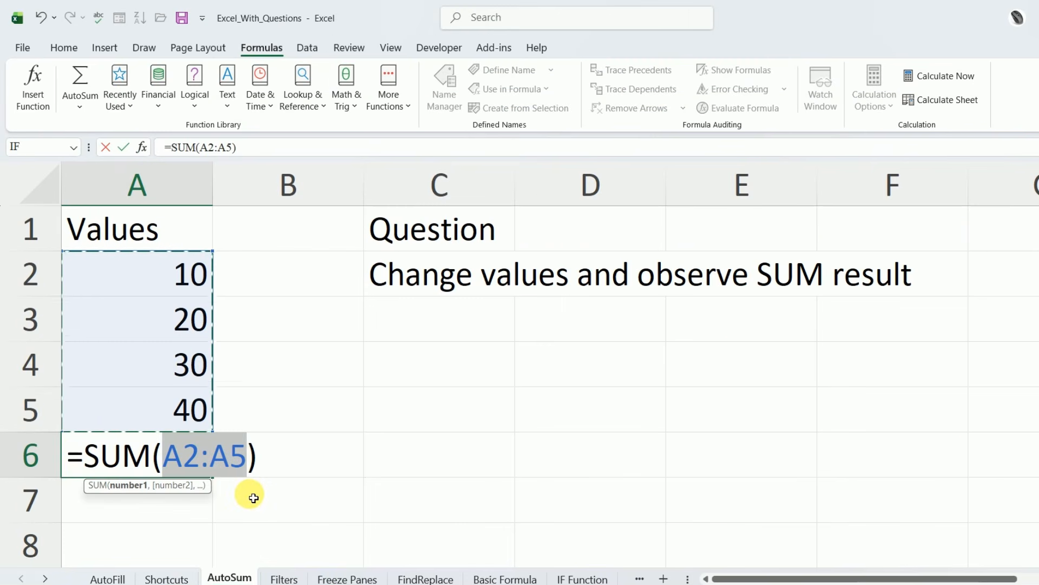
key("Return")
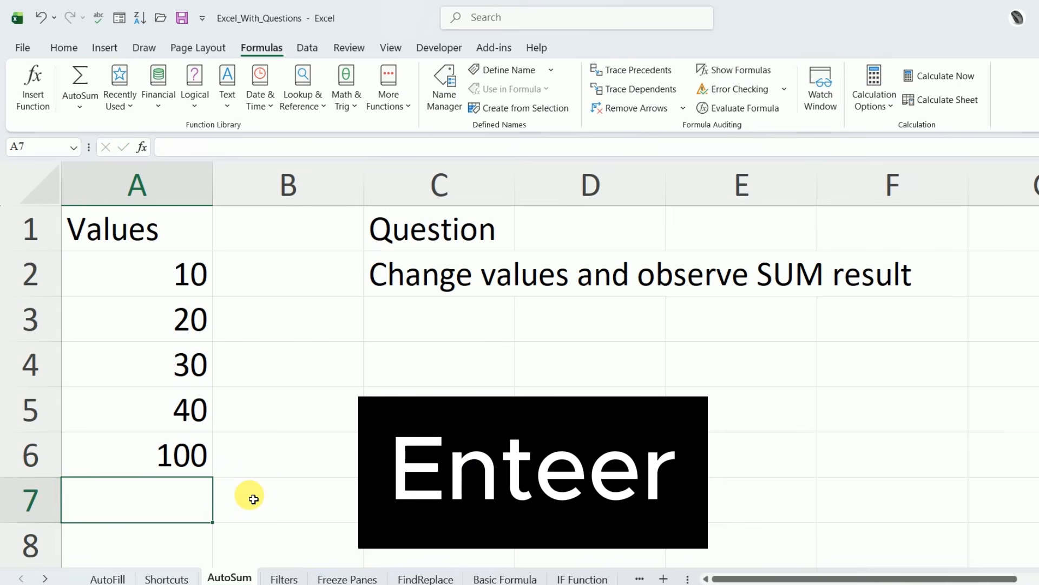
Step: Clear the AutoSum total from cell A6
left_click(186, 458)
key("Delete")
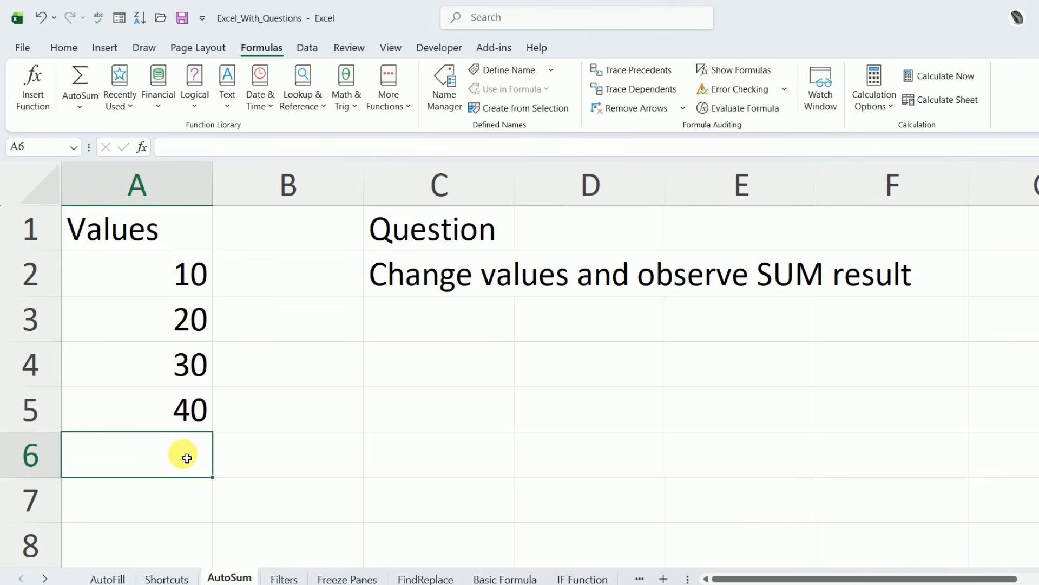
Step: Total the values A2:A5 in cell A6 using AutoSum
key("alt+equal")
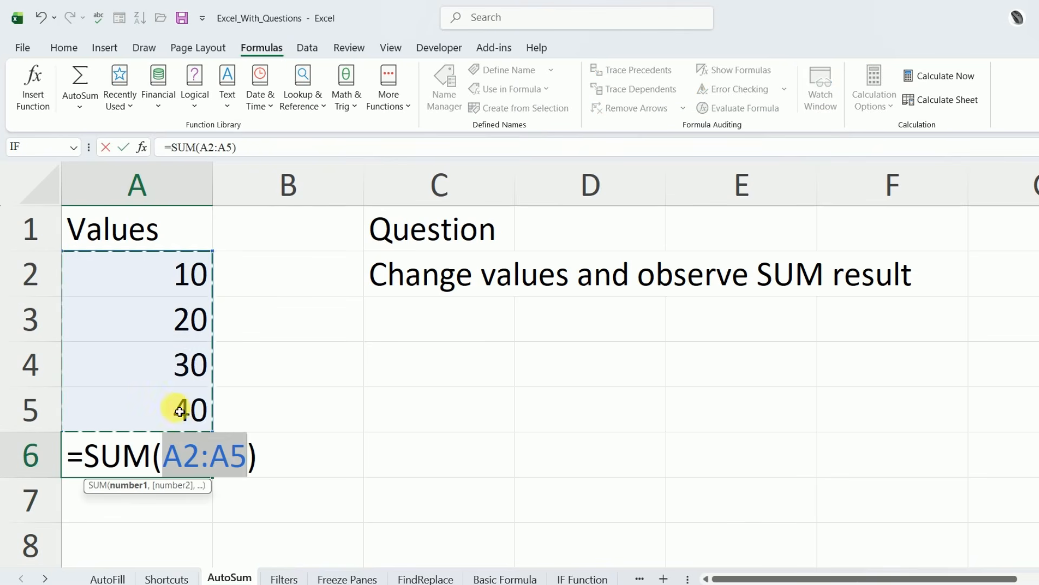
key("Return")
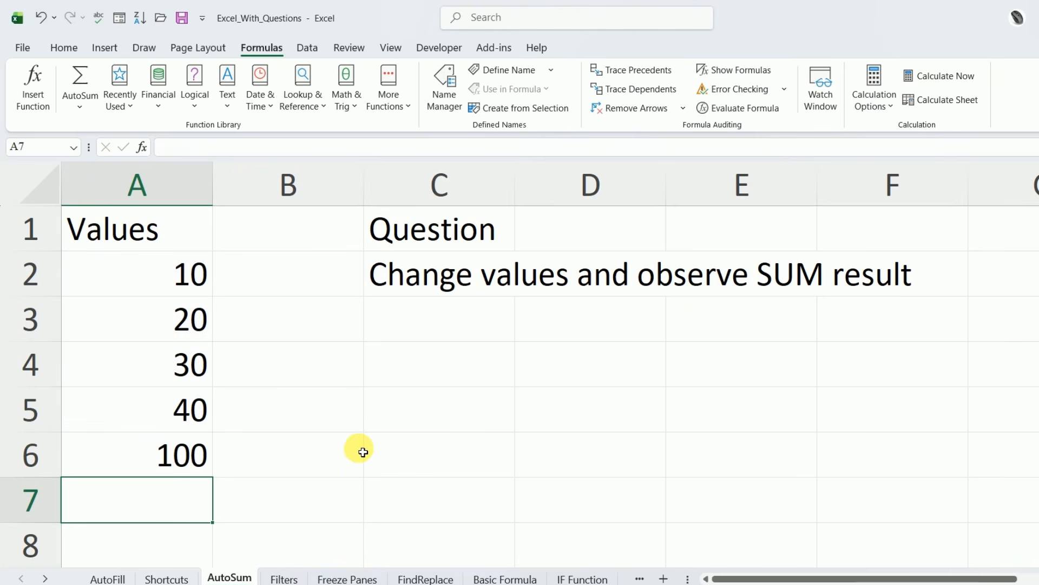
left_click(85, 504)
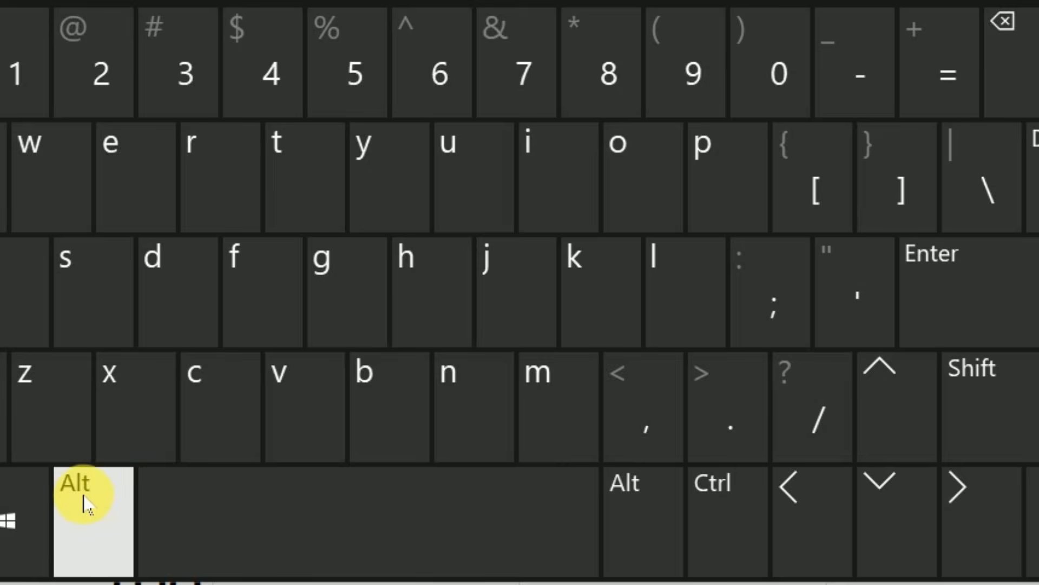
left_click(950, 73)
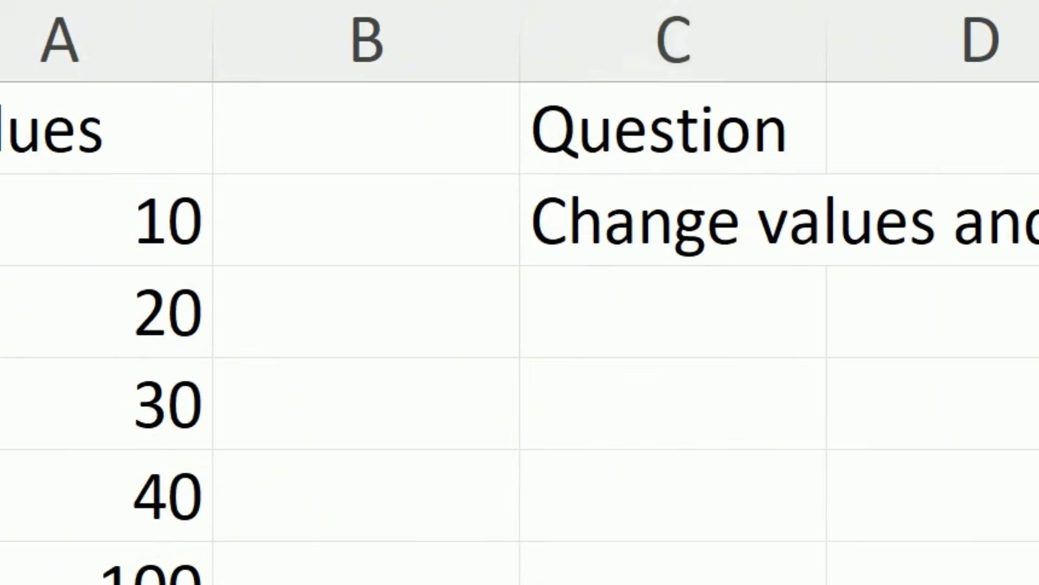
Step: Replace the content of cell A6 with a manually written formula =SUM(A2:A5)
left_click(191, 464)
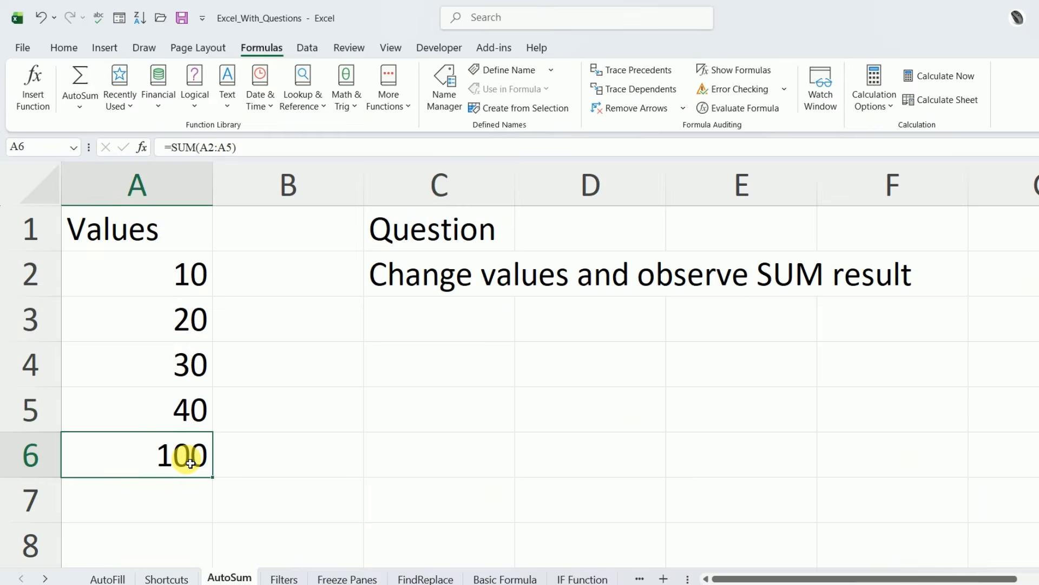
type("=")
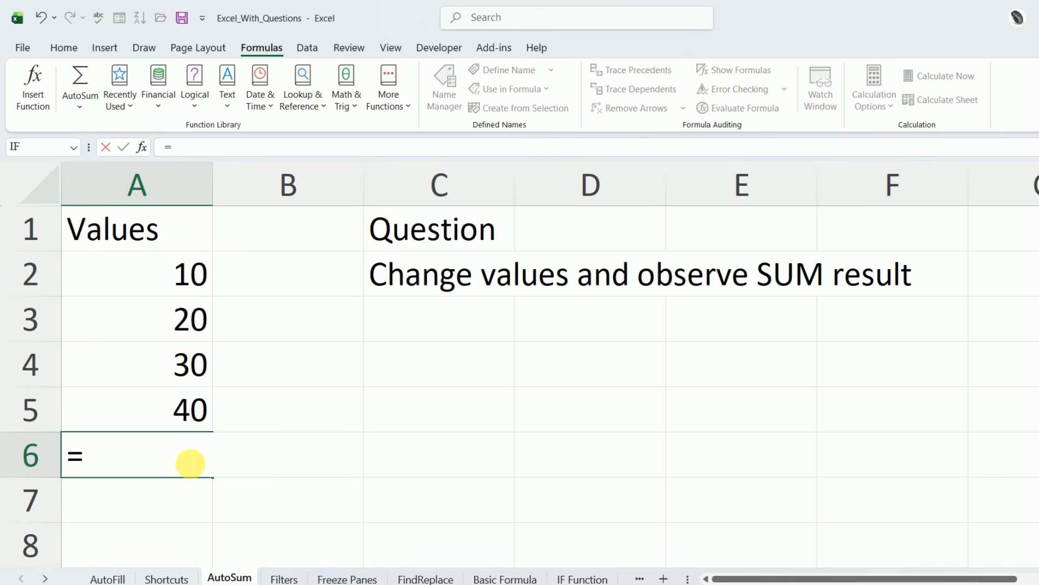
type("sum")
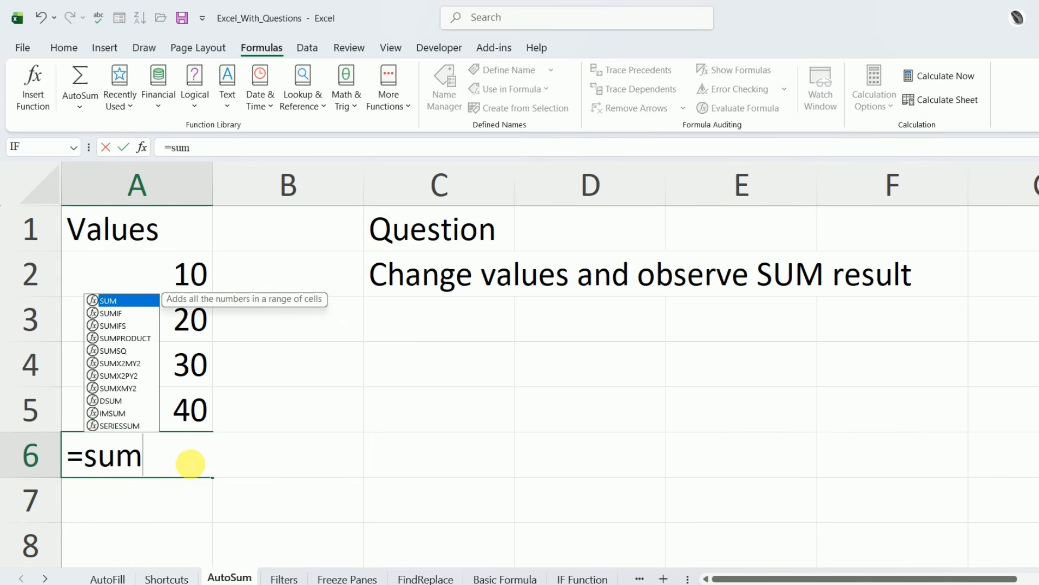
type("(")
left_click_drag(191, 279, 174, 403)
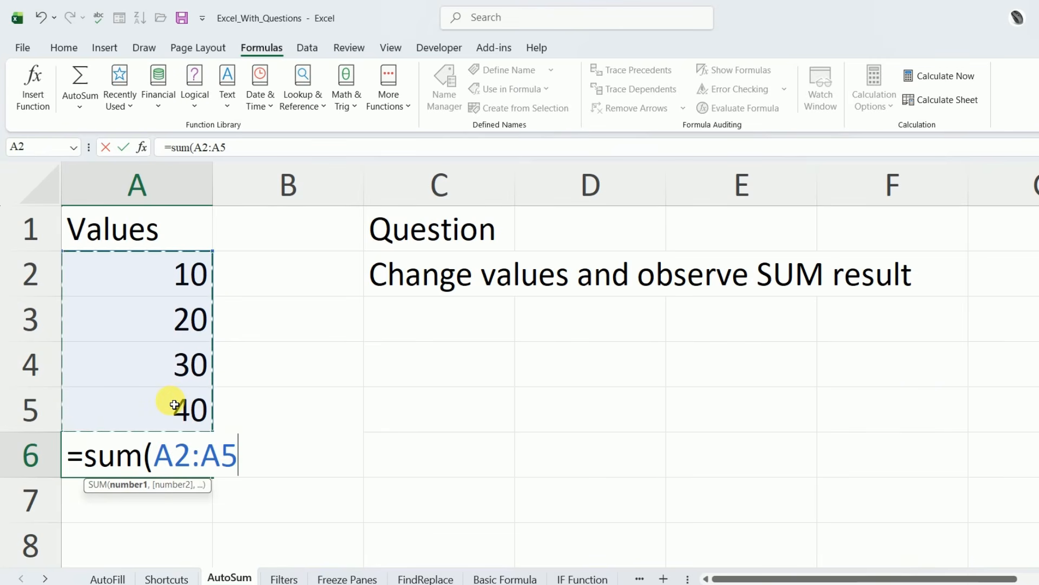
type(")")
key("Return")
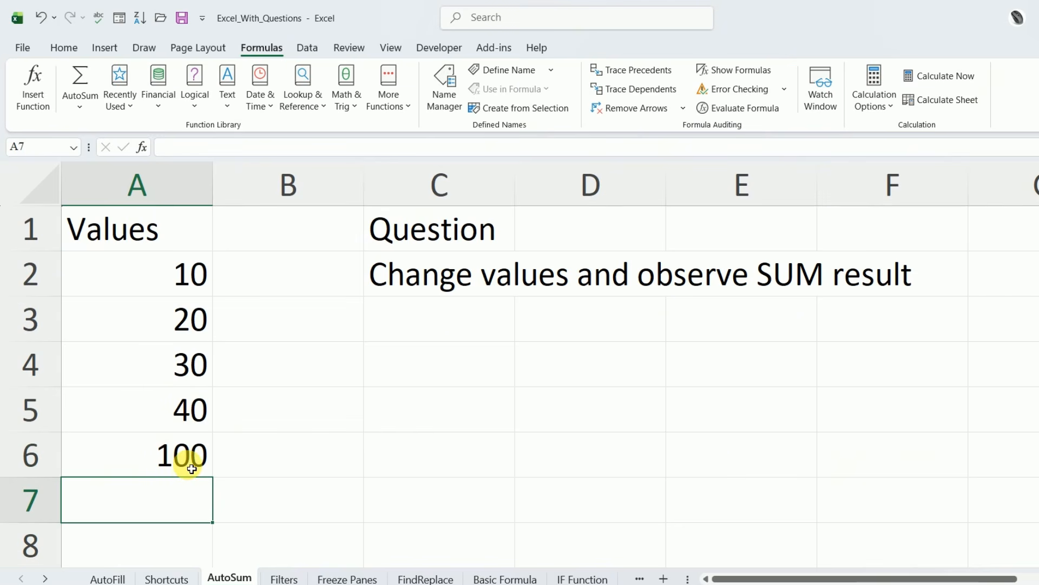
Step: Switch to the Filters worksheet and go through the sales values in B2:B5
key("ctrl+Page_Down")
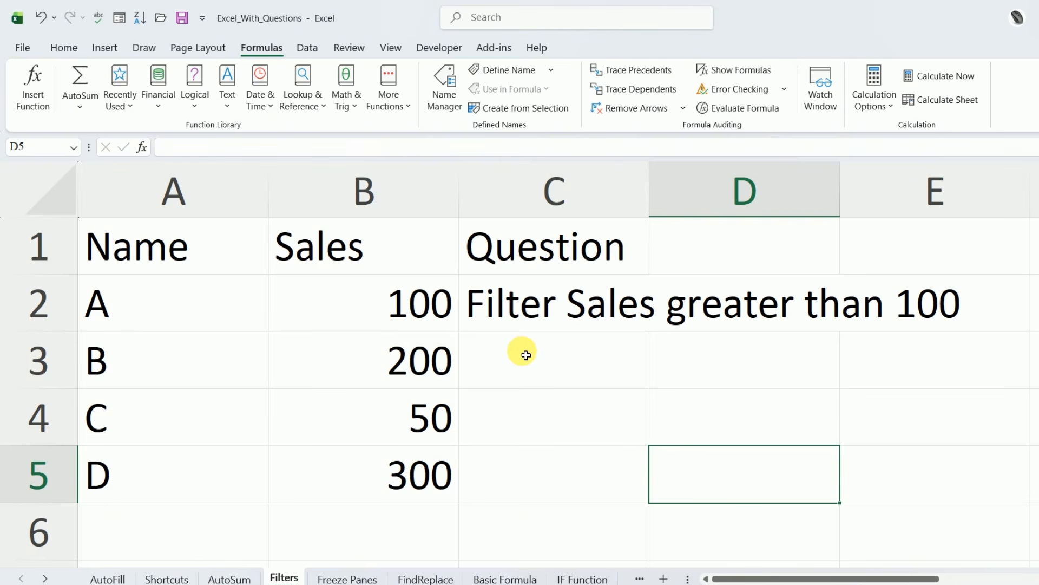
left_click(378, 317)
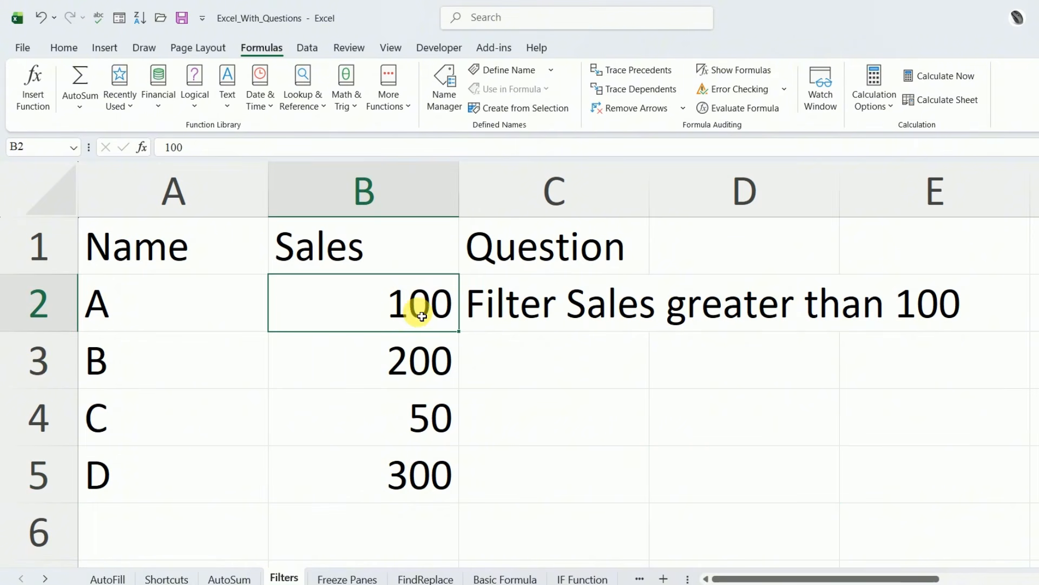
left_click(420, 359)
left_click(417, 418)
left_click(415, 492)
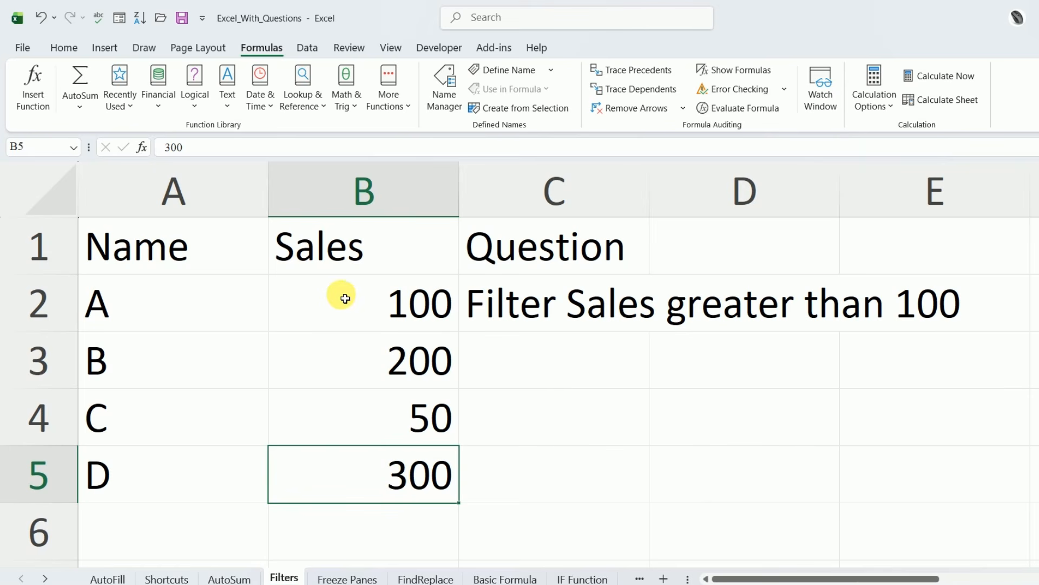
Step: Turn on filtering for the header row with the Name and Sales columns
left_click(398, 251)
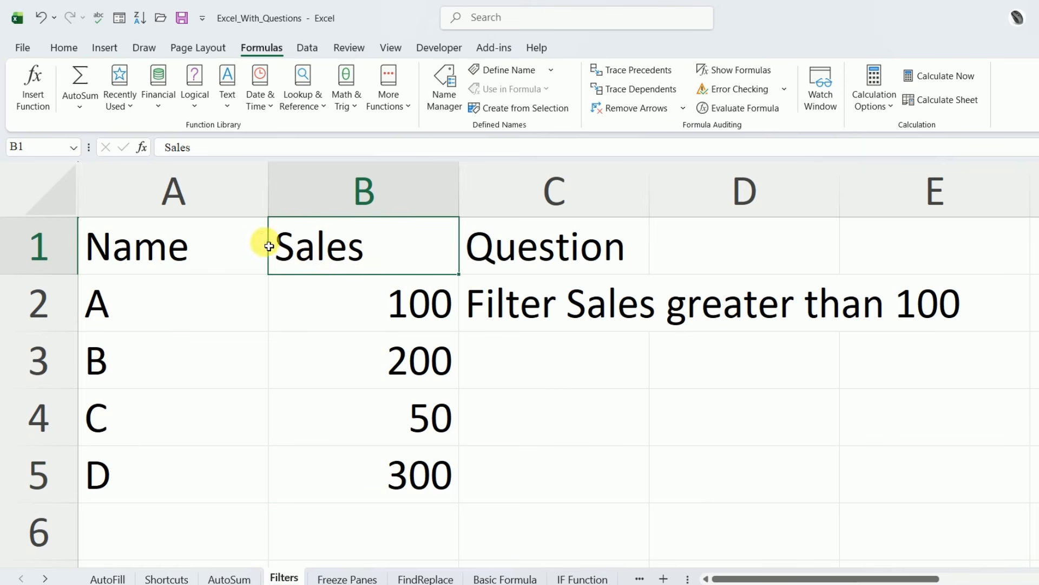
left_click(158, 251)
left_click(379, 238)
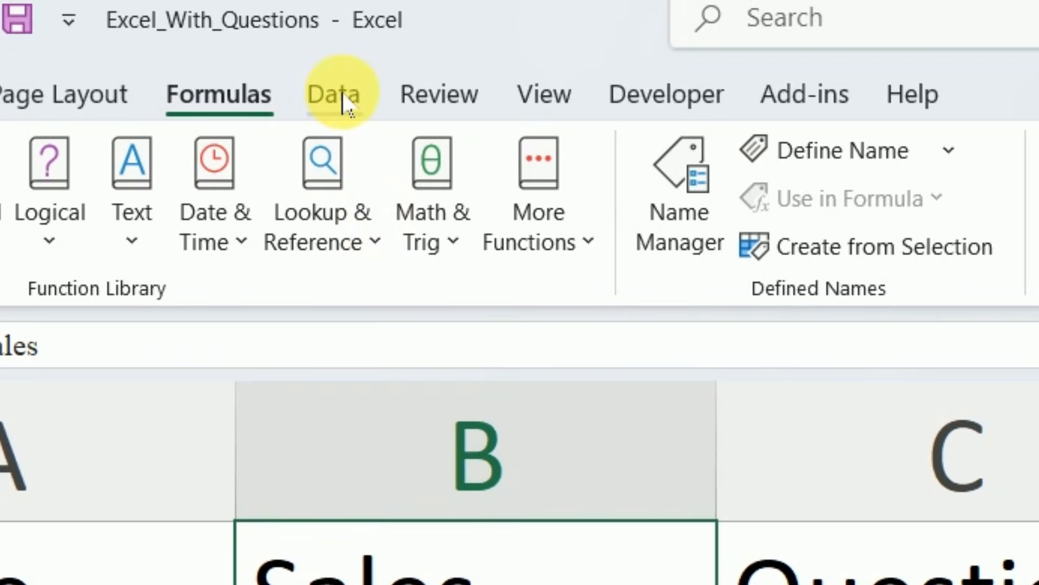
left_click(347, 103)
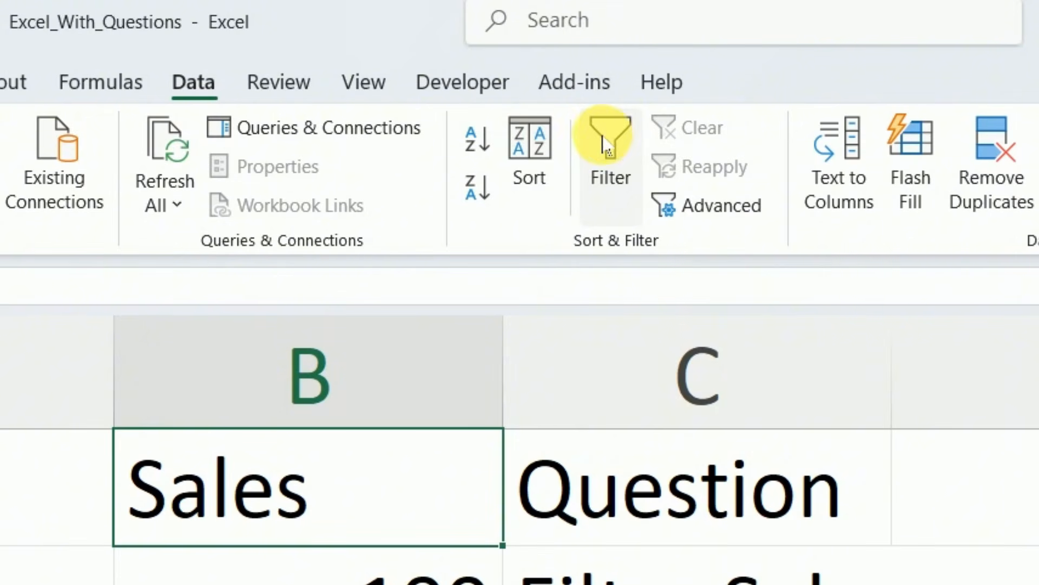
left_click(608, 153)
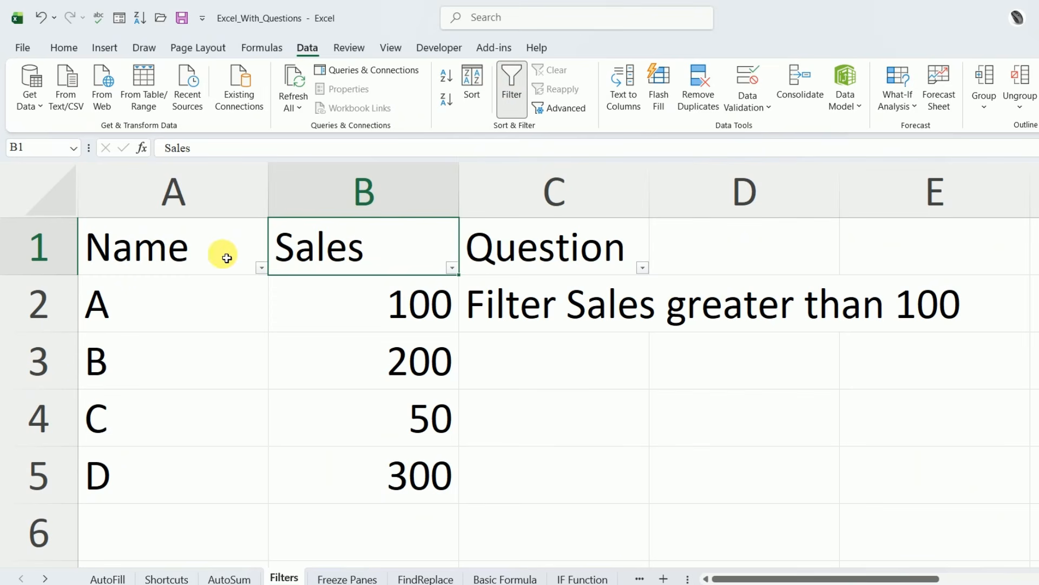
Step: Filter the Sales column by excluding the values 50 and 100 so that only 200 and 300 remain selected
left_click(201, 255)
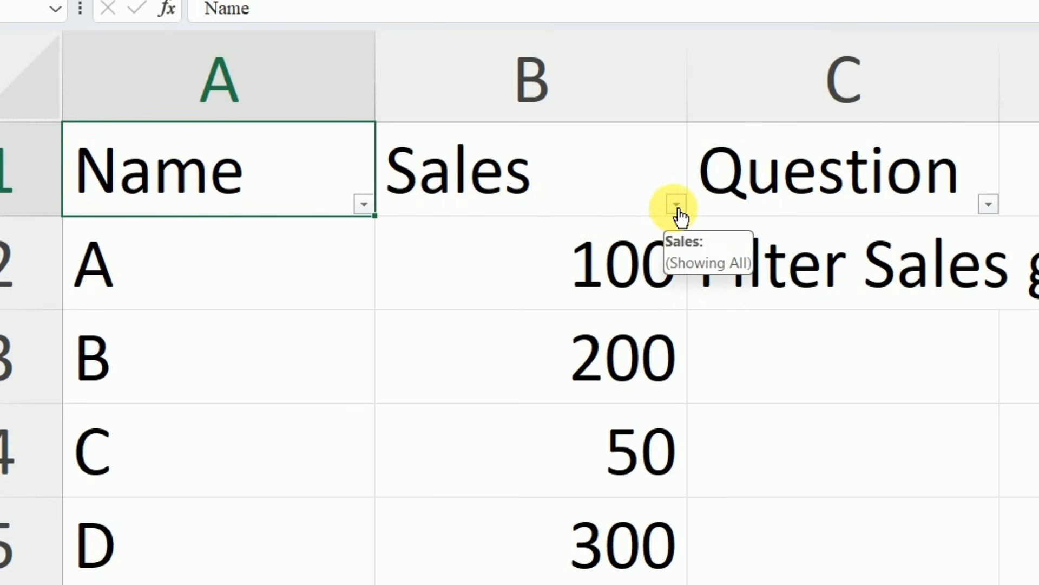
left_click(677, 204)
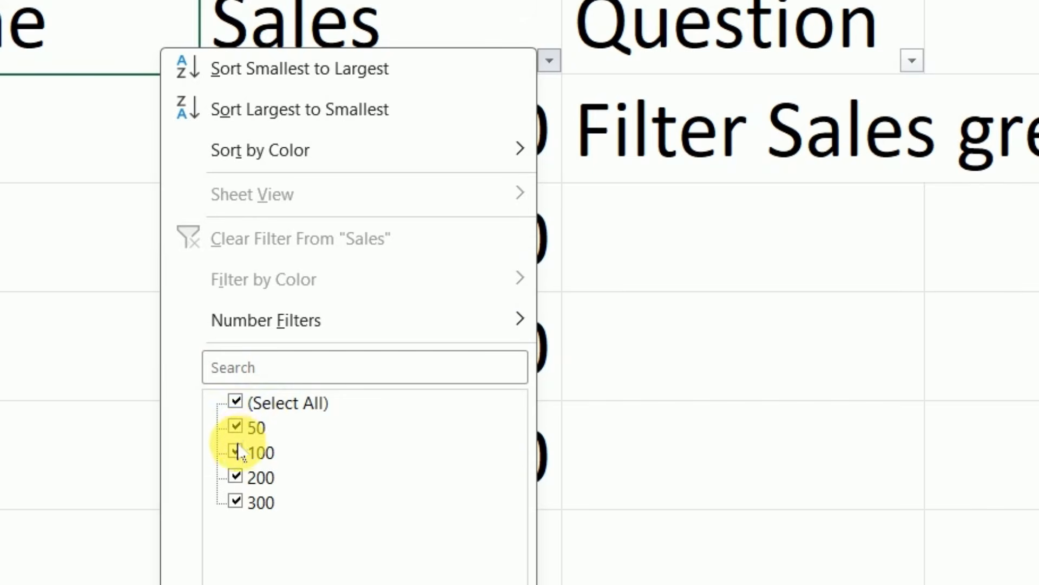
left_click(287, 459)
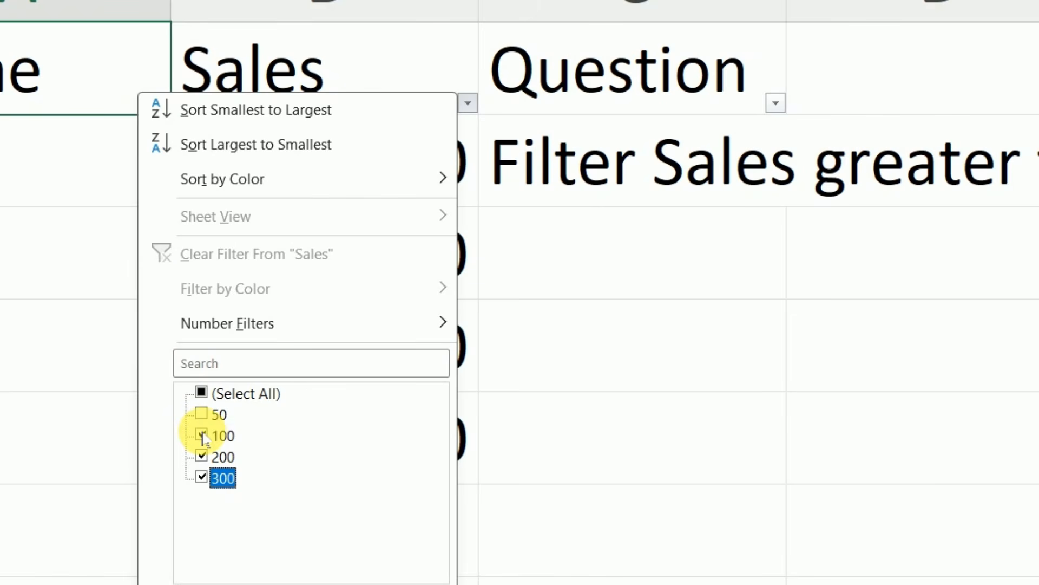
left_click(201, 435)
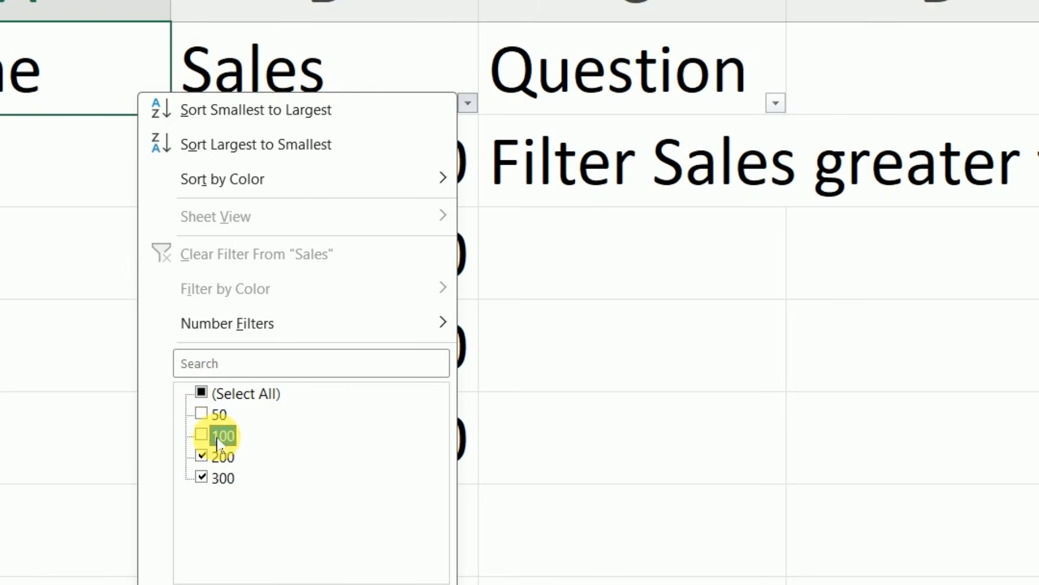
left_click(336, 584)
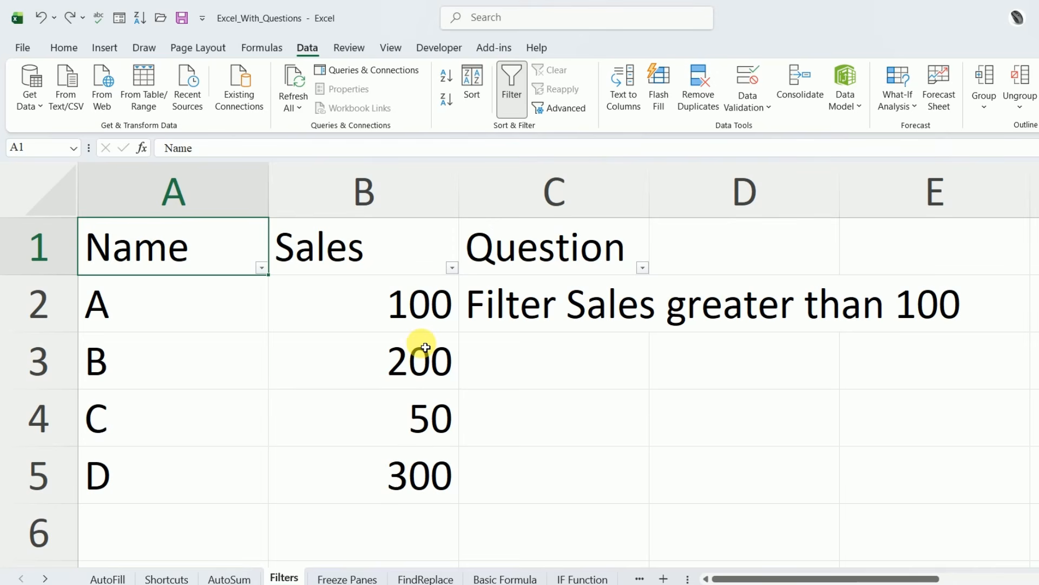
Step: Apply a number filter to the Sales column showing only rows greater than 100
left_click(452, 268)
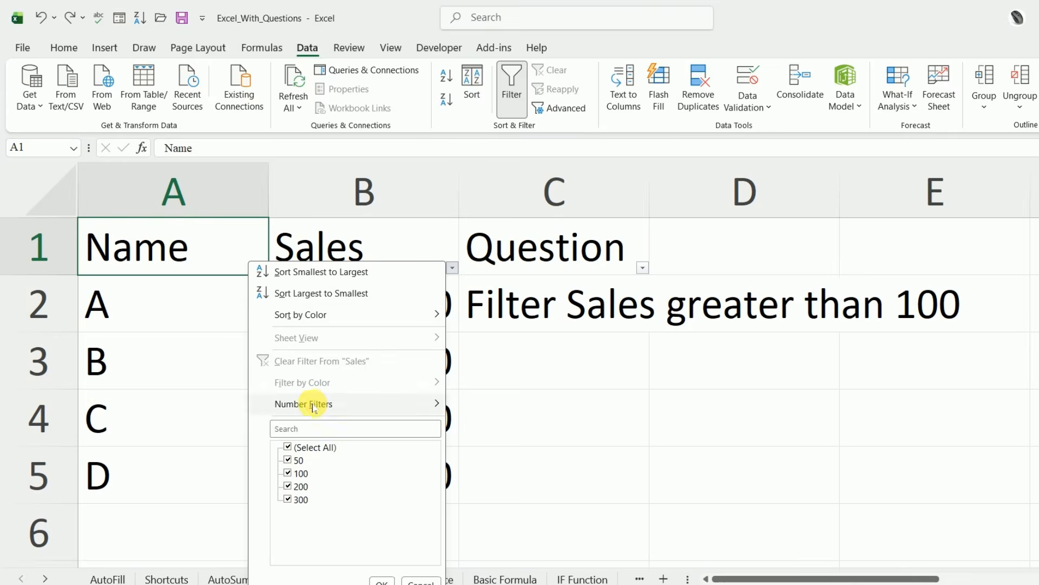
mouse_move(307, 405)
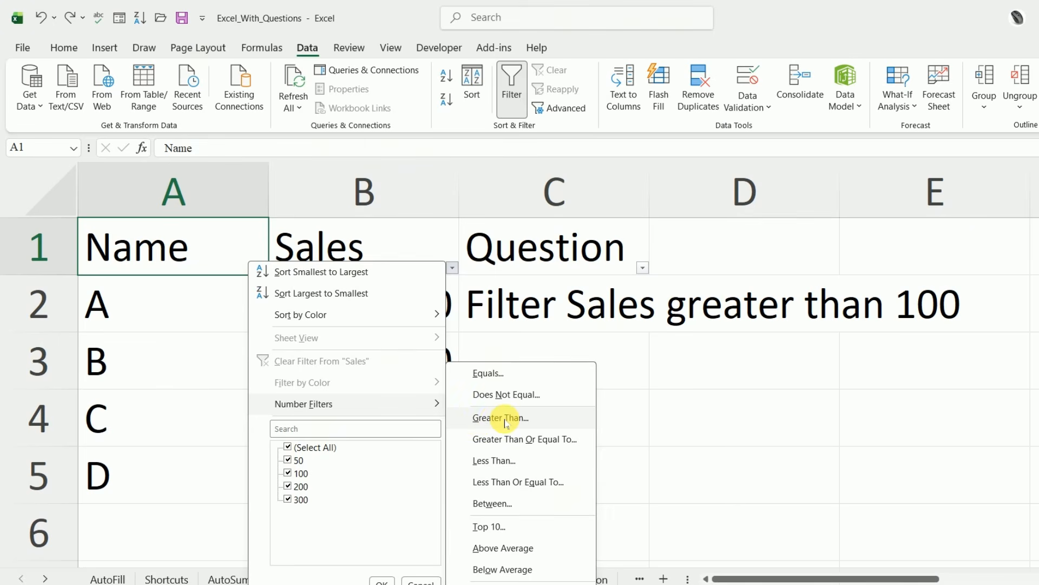
left_click(505, 419)
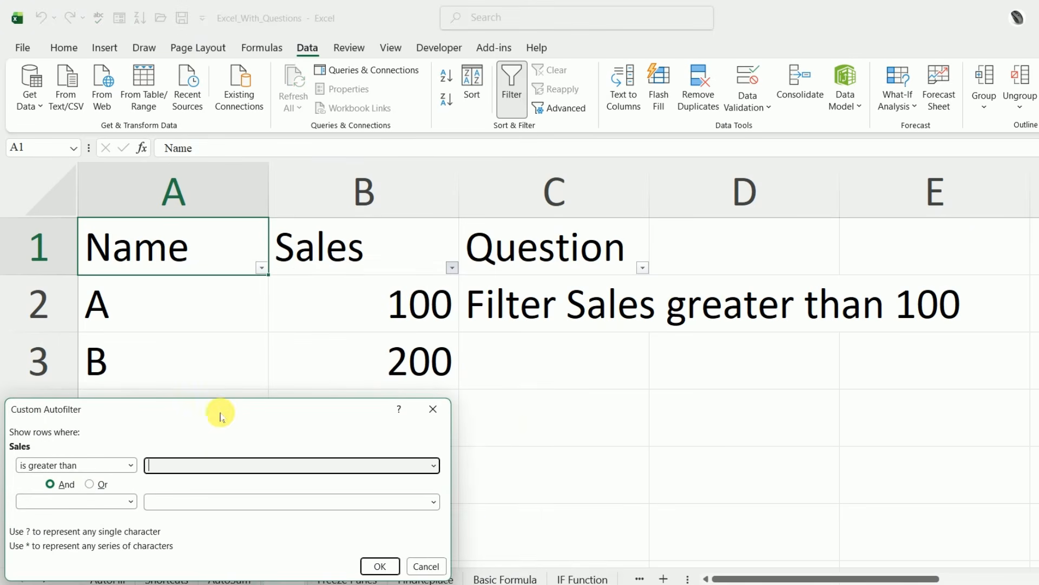
left_click_drag(220, 413, 328, 373)
left_click(281, 427)
type("1")
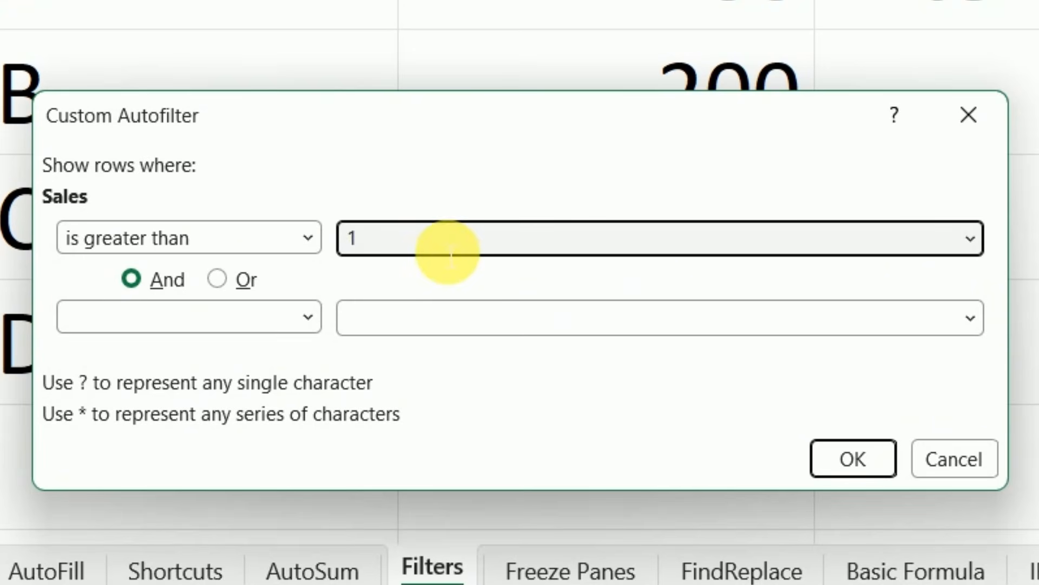
type("00")
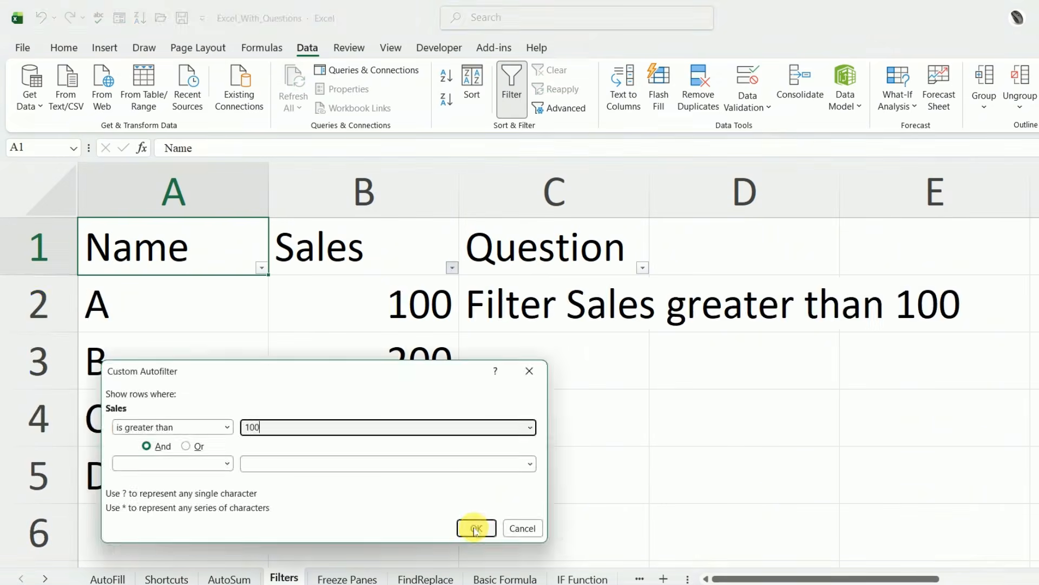
left_click(853, 459)
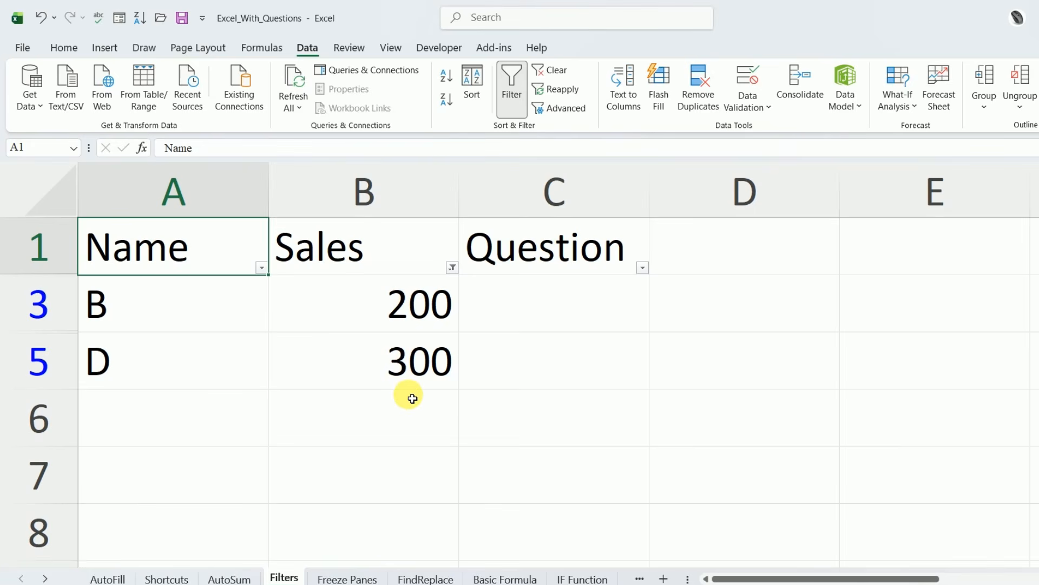
Step: Undo the Sales number filter and turn off filtering for the header row
key("ctrl+z")
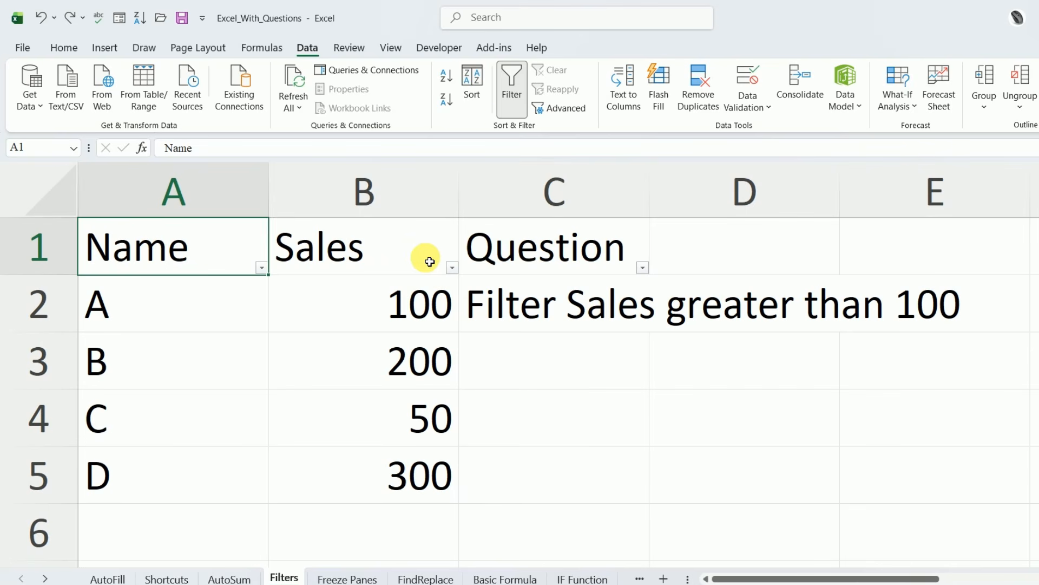
left_click(511, 84)
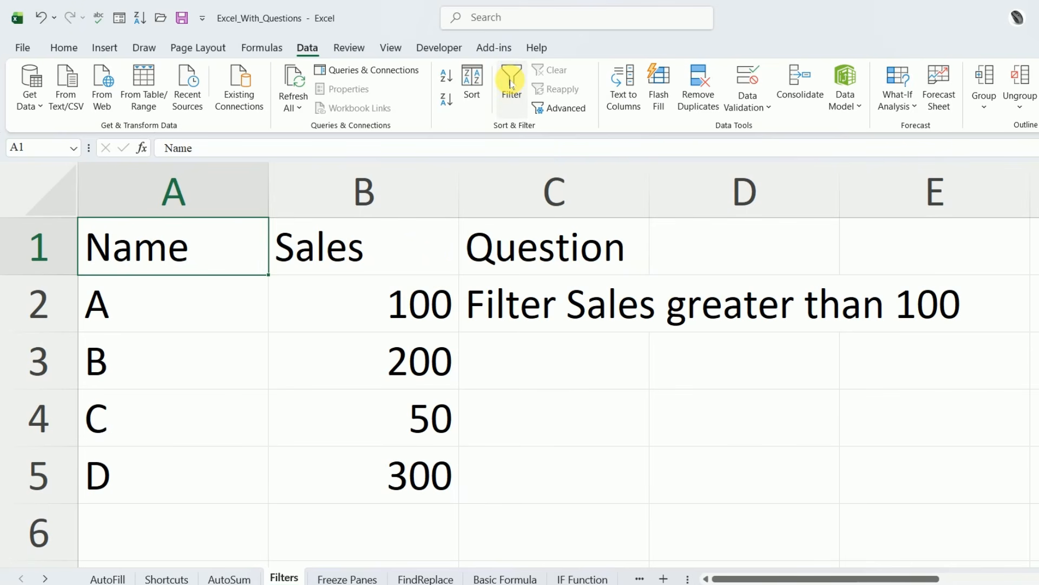
left_click(511, 84)
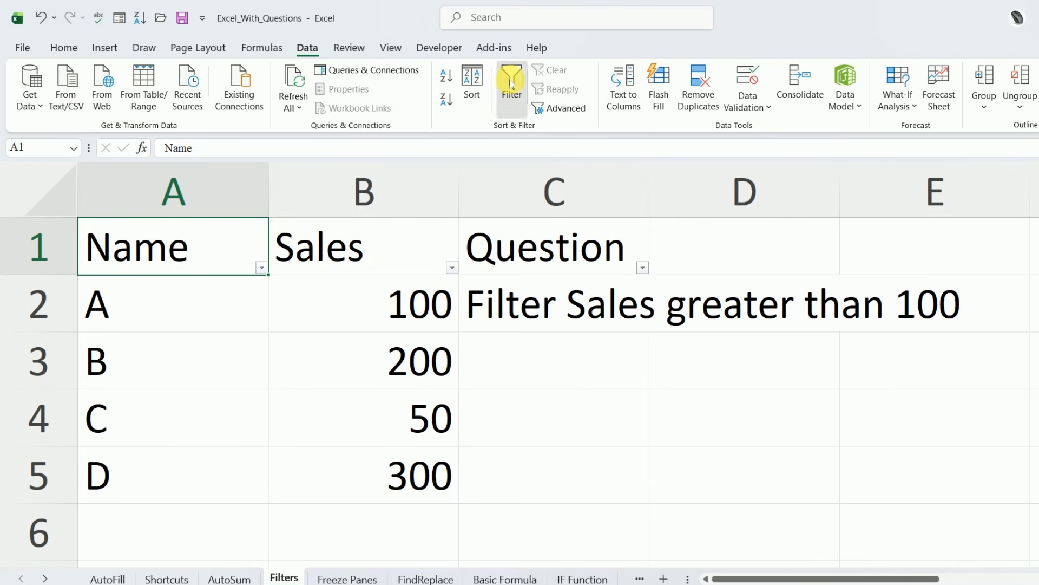
left_click(511, 84)
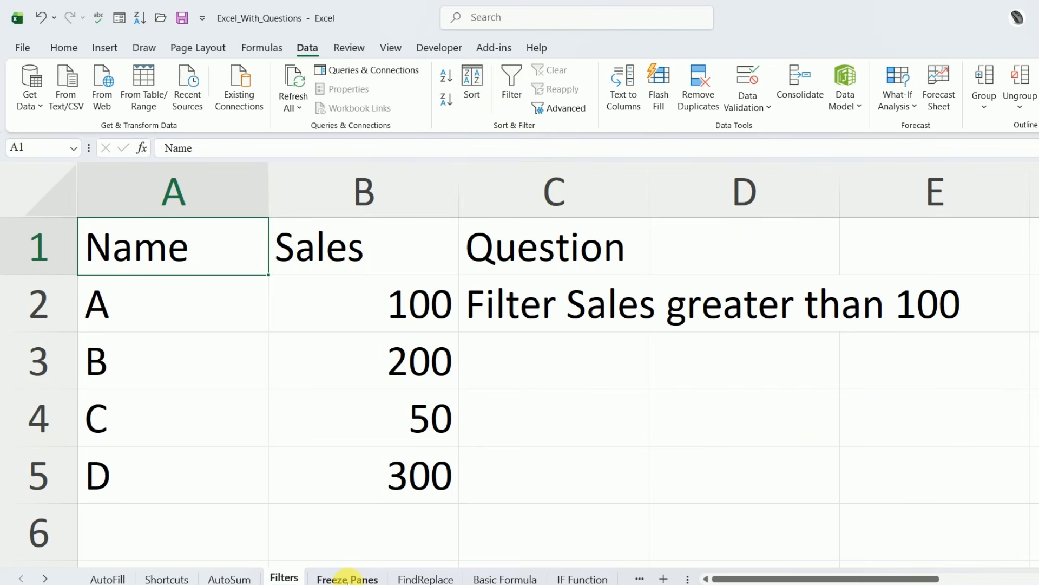
Step: Switch to the Freeze Panes worksheet and check whether header row 1 stays in view when scrolling through the data
left_click(345, 579)
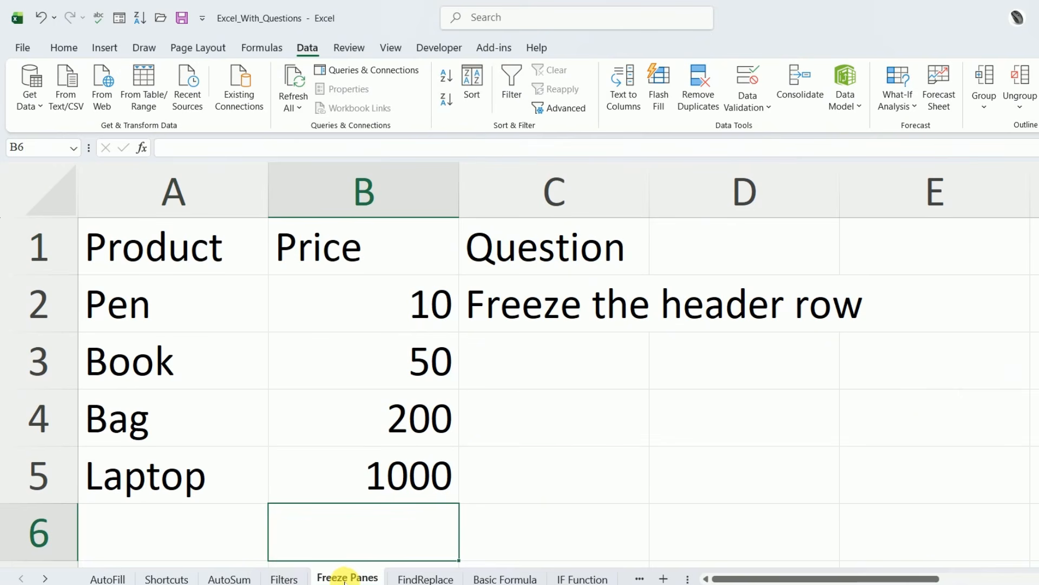
left_click(552, 493)
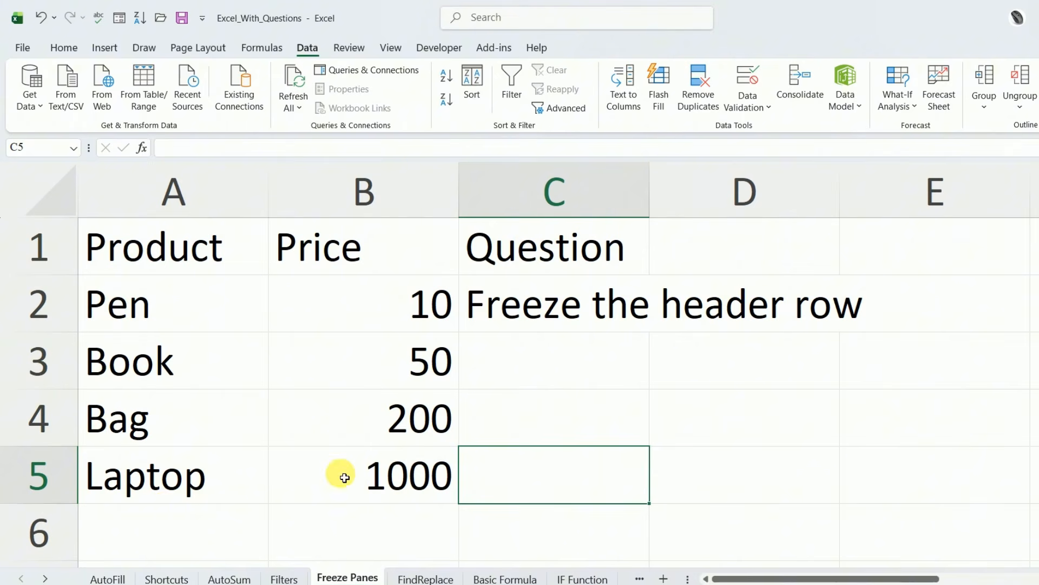
scroll(345, 478, "down", 1)
scroll(345, 477, "down", 6)
scroll(342, 476, "up", 7)
left_click_drag(1032, 243, 1017, 219)
left_click(33, 244)
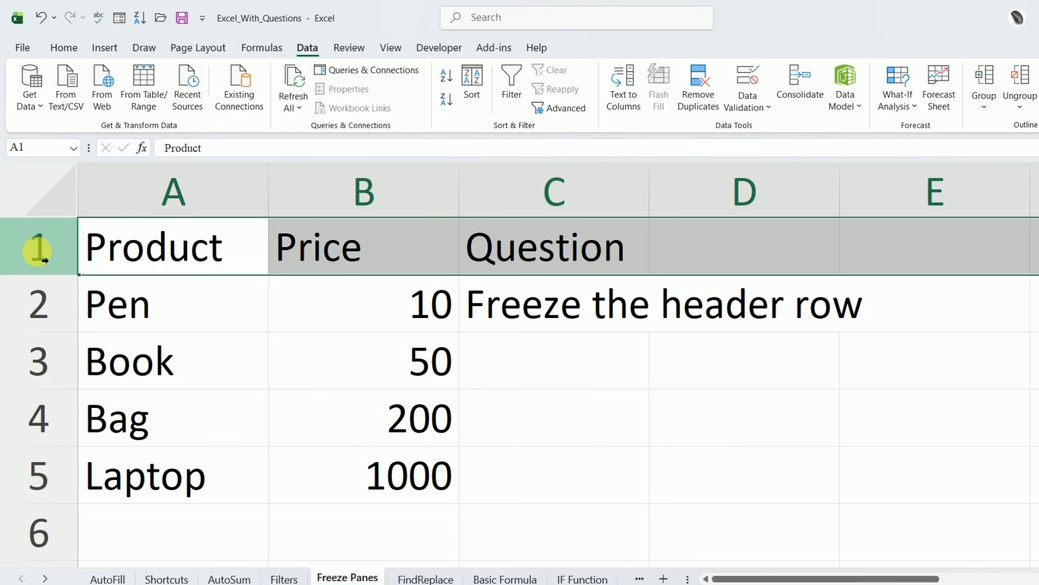
left_click(609, 472)
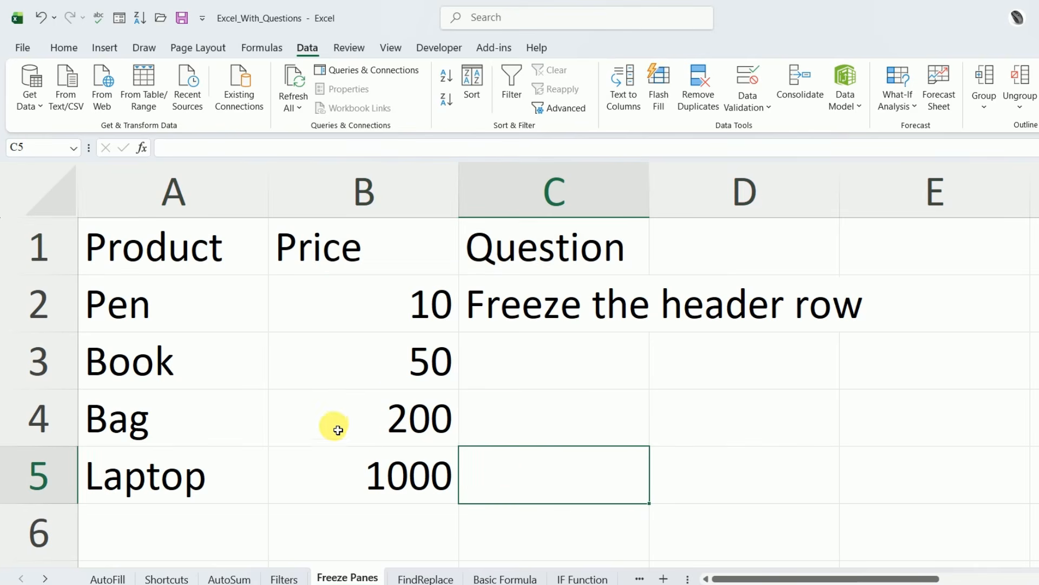
Step: Check whether the Product and Price headings stay in view further down the worksheet before any panes are frozen
left_click(191, 250)
left_click(328, 255)
scroll(230, 376, "down", 1)
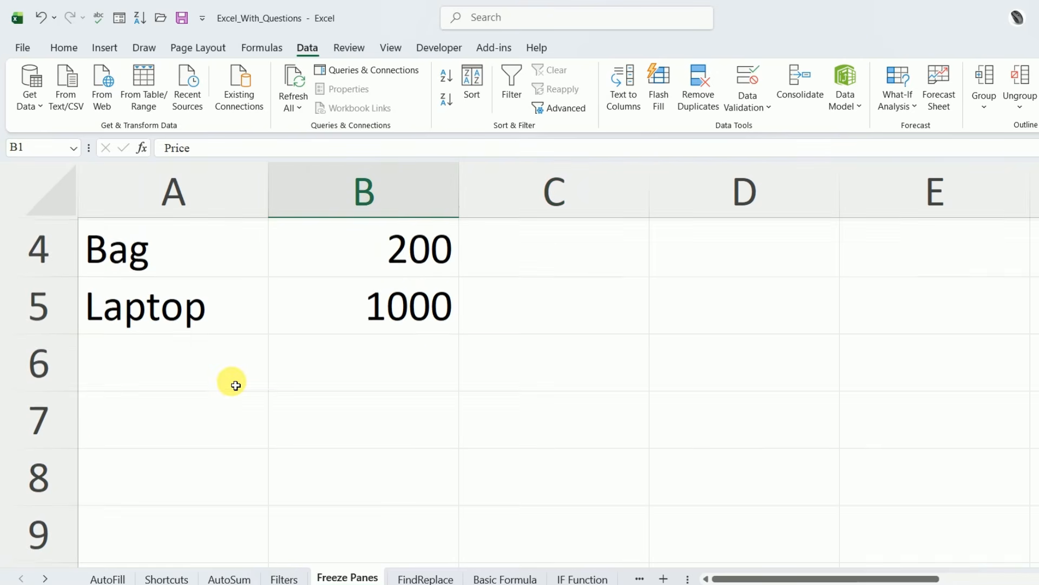
scroll(232, 383, "down", 1)
left_click(215, 263)
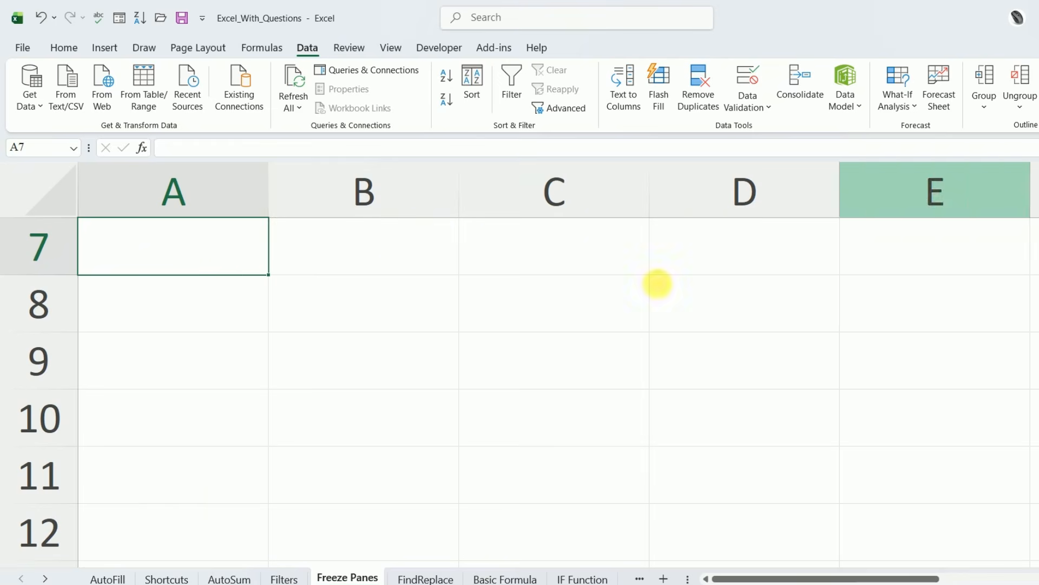
scroll(142, 331, "up", 2)
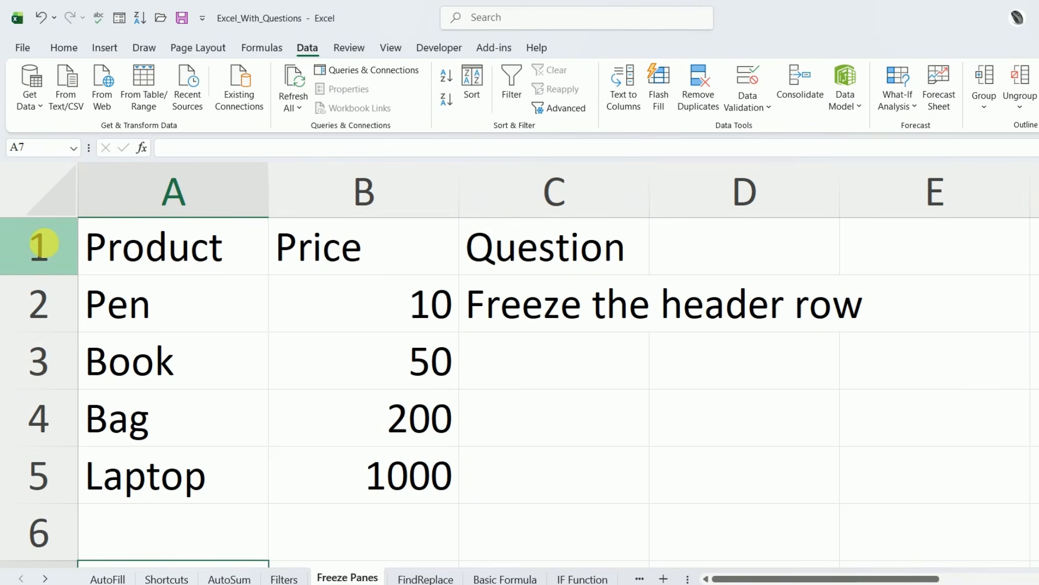
Step: Freeze the top row of the worksheet, which holds the Product, Price and Question headings
left_click(47, 248)
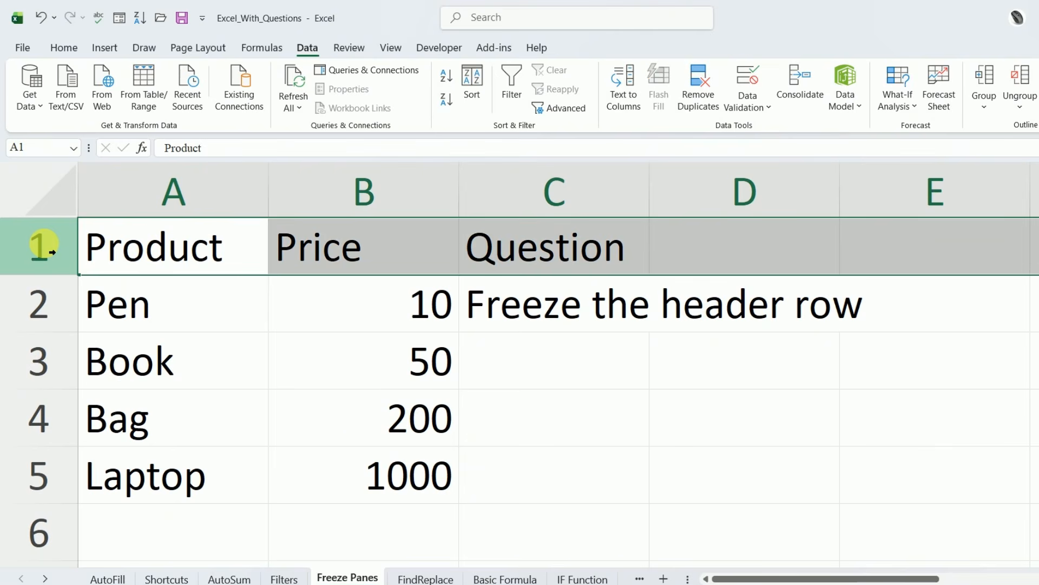
left_click(509, 444)
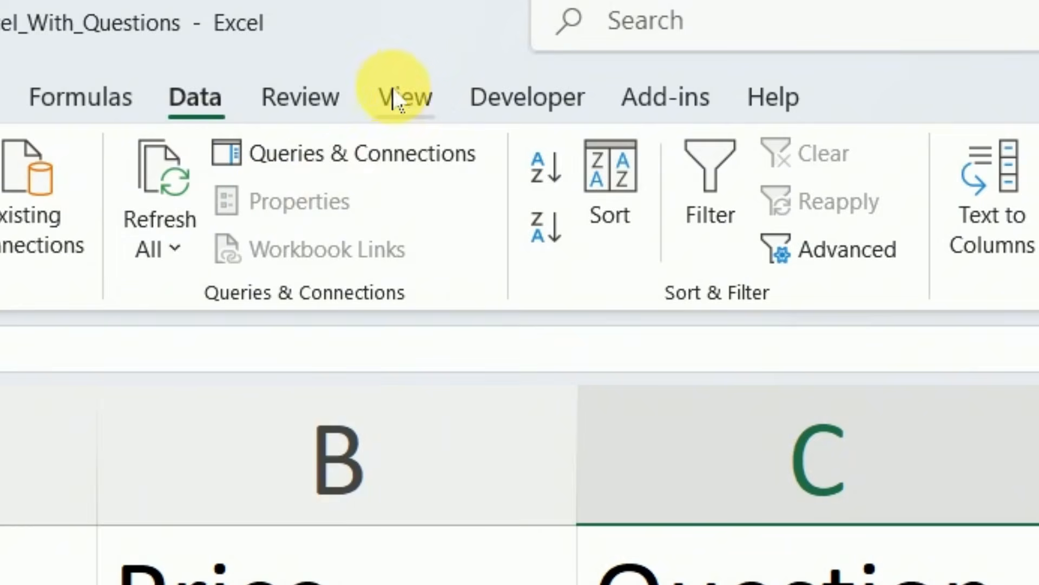
left_click(403, 115)
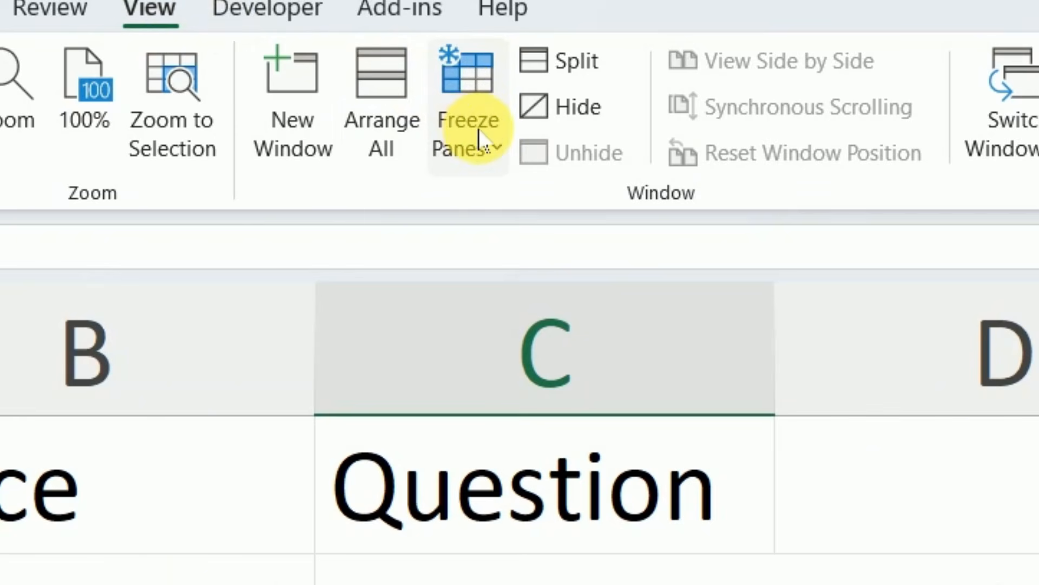
left_click(494, 161)
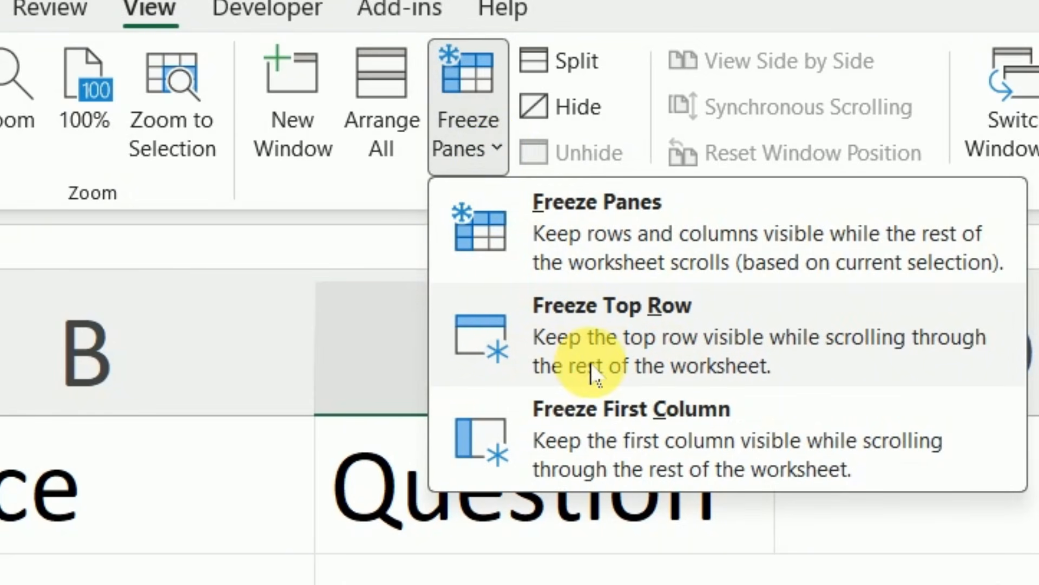
left_click(595, 373)
Step: Verify that the frozen header row stays in view throughout the rows below the product data
scroll(533, 476, "down", 3)
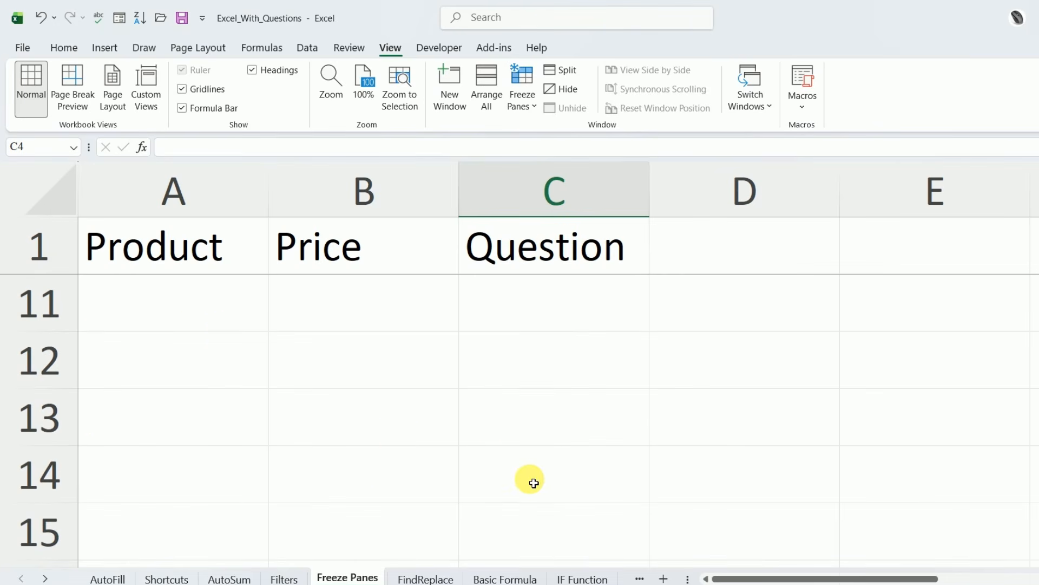
left_click(211, 327)
scroll(216, 332, "down", 2)
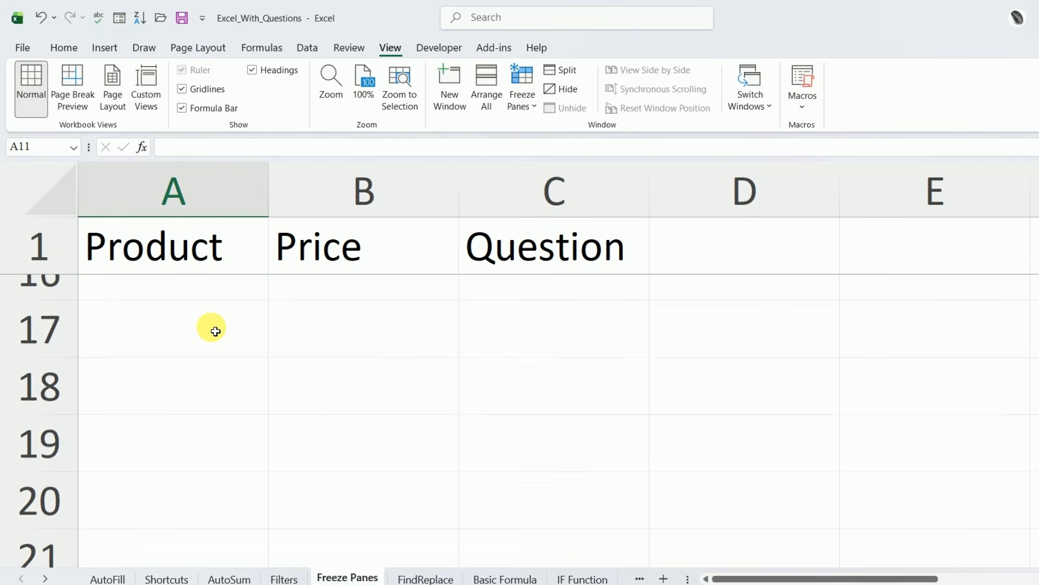
scroll(216, 332, "down", 2)
scroll(225, 341, "up", 7)
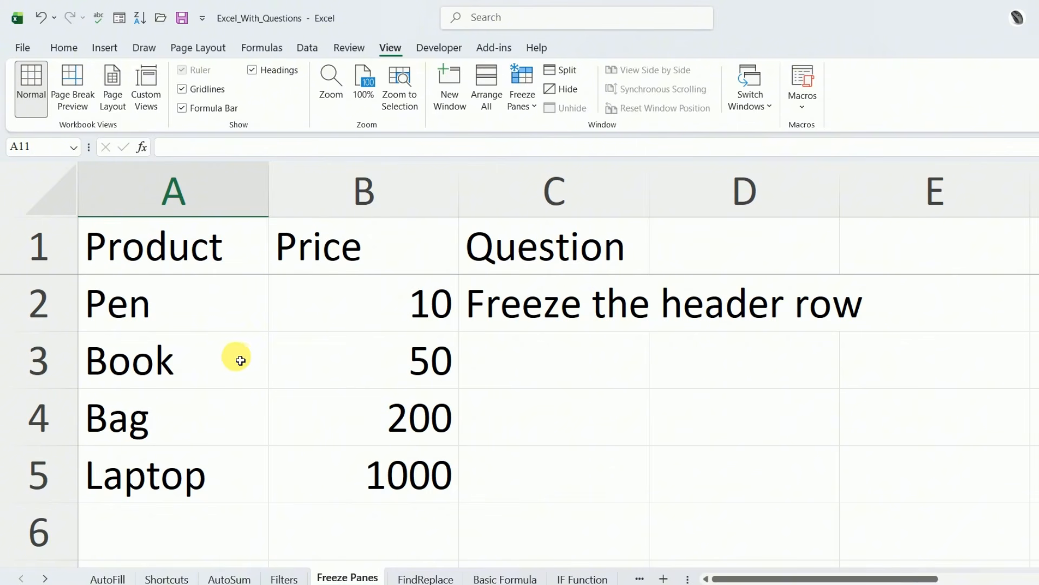
Step: Unfreeze the panes on the product worksheet
left_click(535, 108)
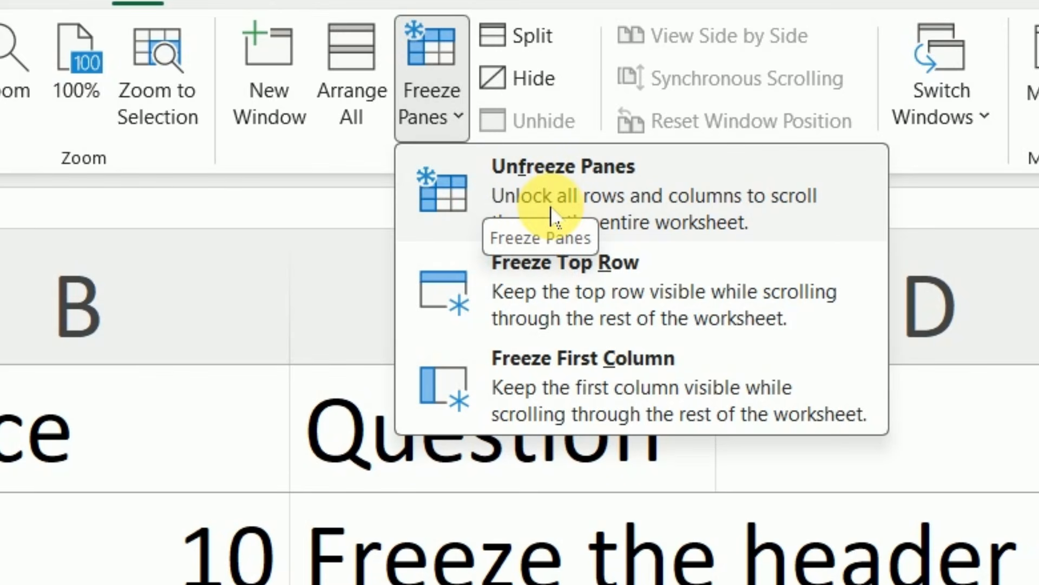
left_click(551, 217)
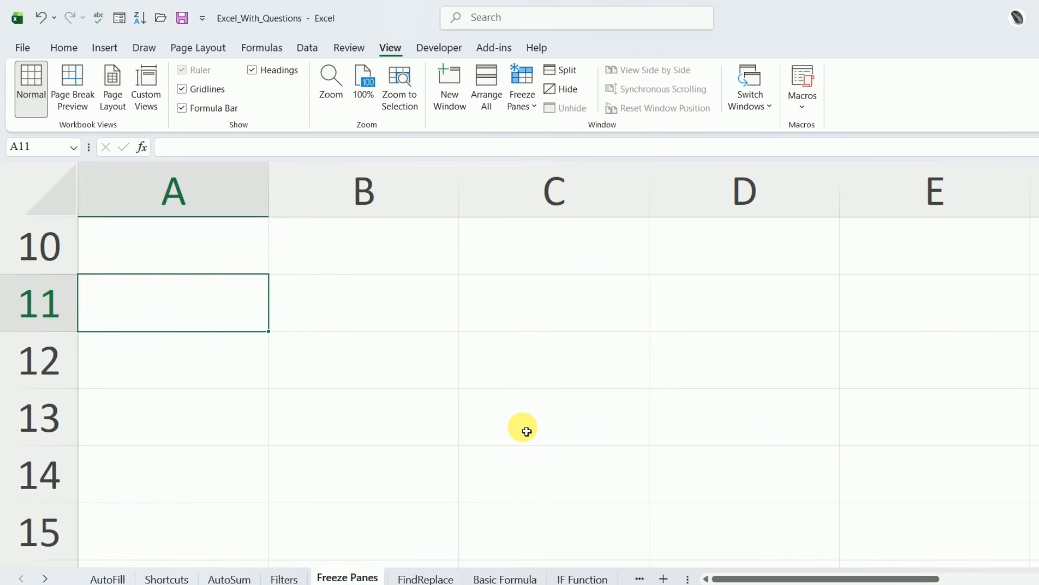
Step: Switch to the FindReplace worksheet and examine the question in C2 and the USA entries in A2 and A3
left_click(424, 579)
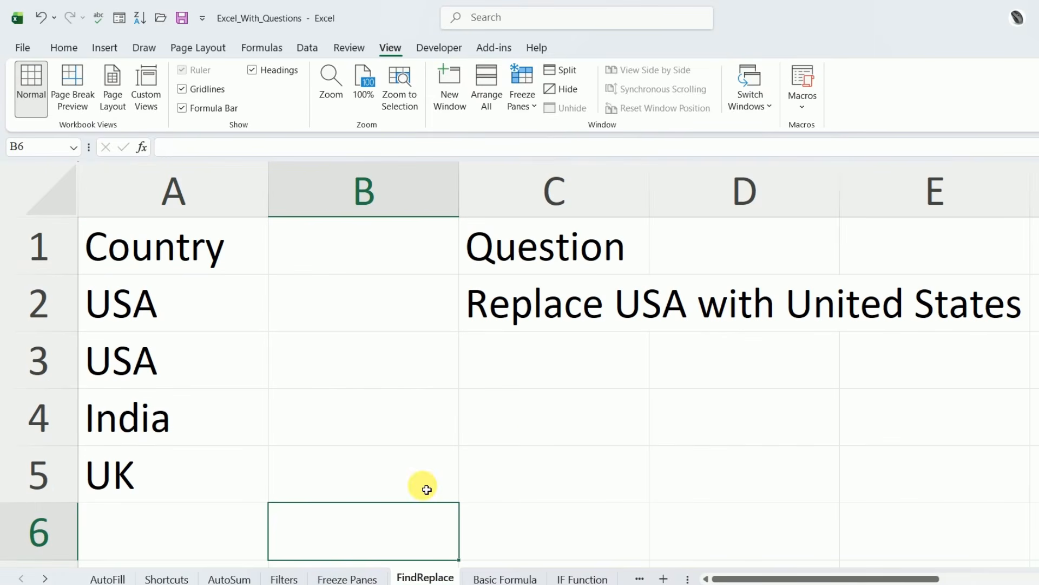
left_click(535, 433)
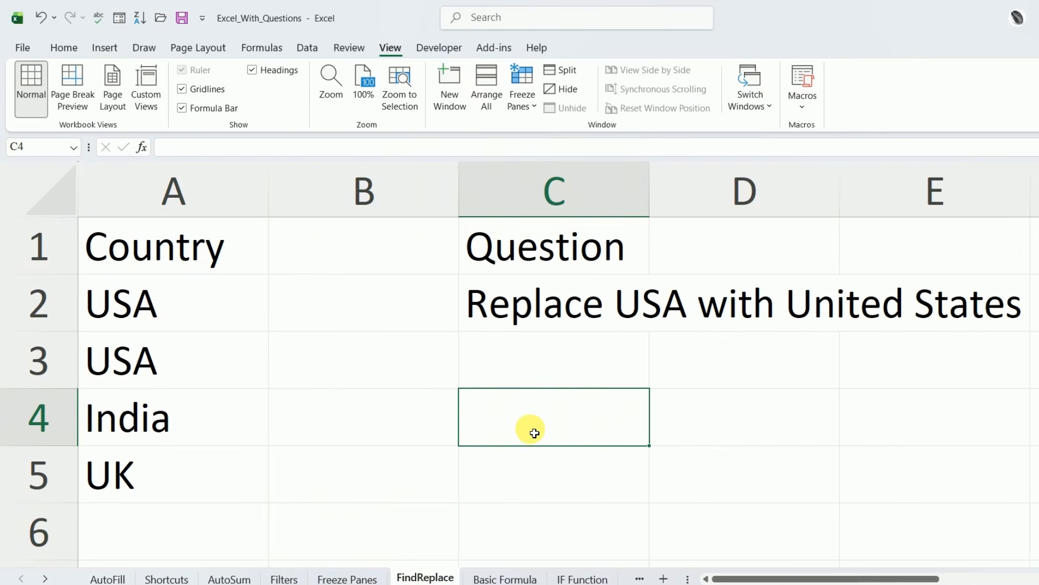
left_click(553, 374)
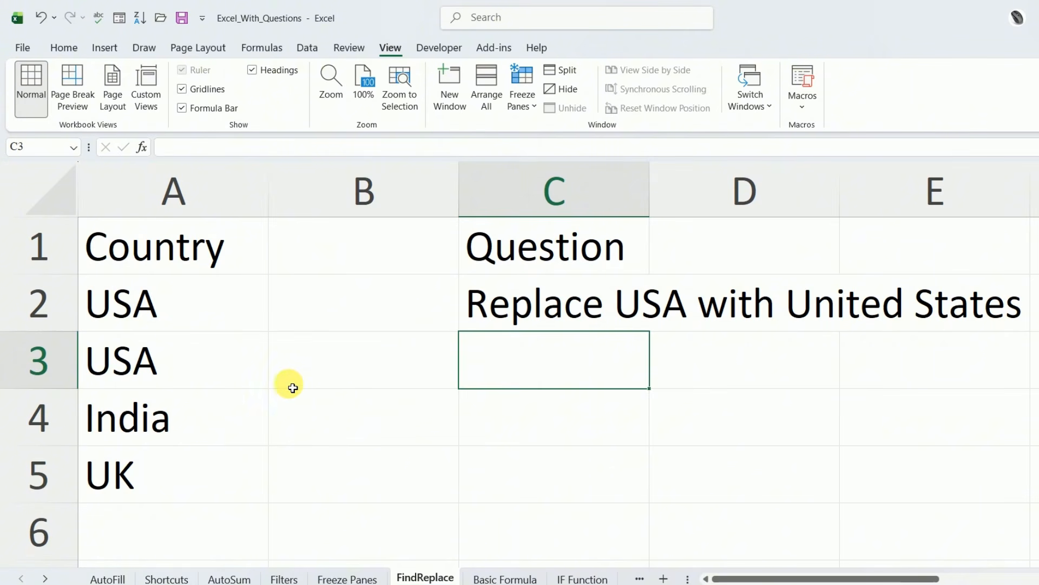
left_click(211, 312)
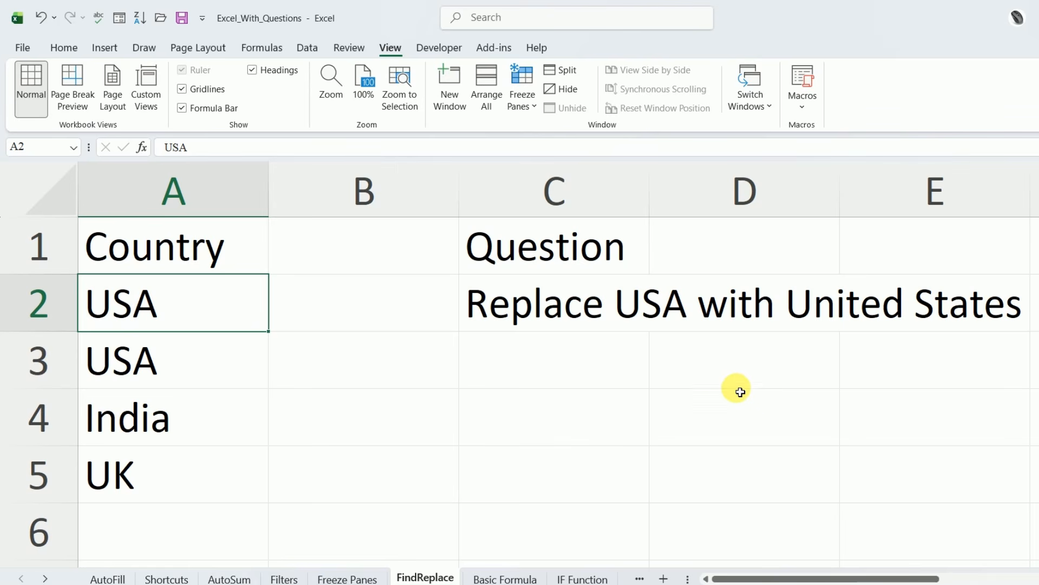
left_click(655, 303)
left_click(142, 313)
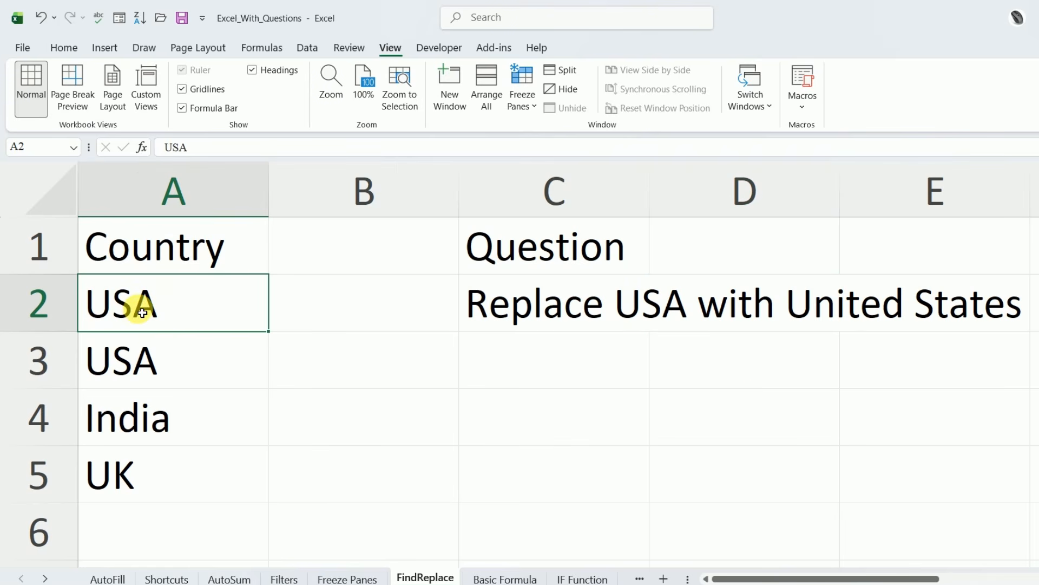
left_click(154, 362)
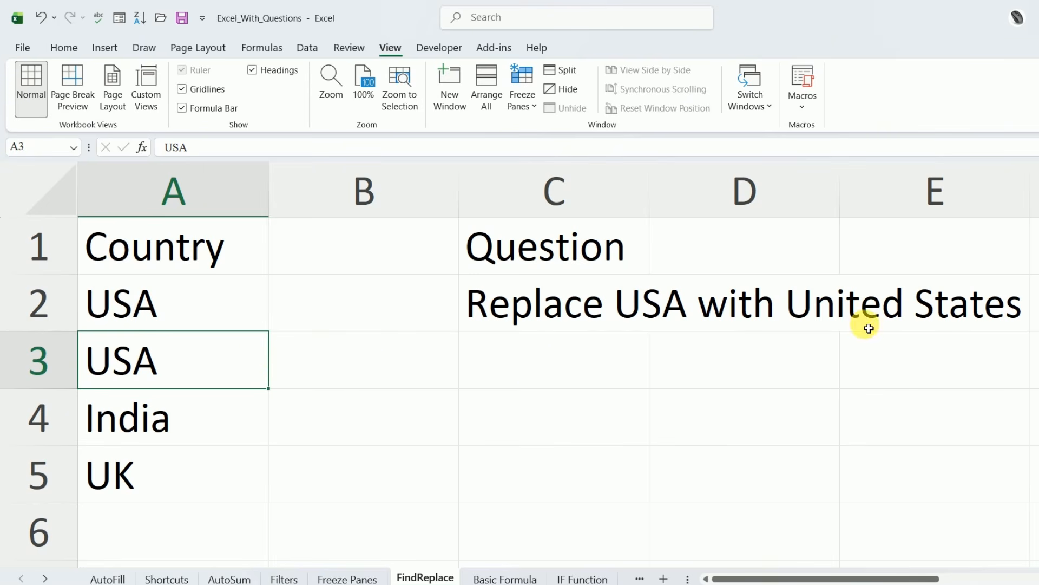
left_click(196, 318)
left_click(183, 363)
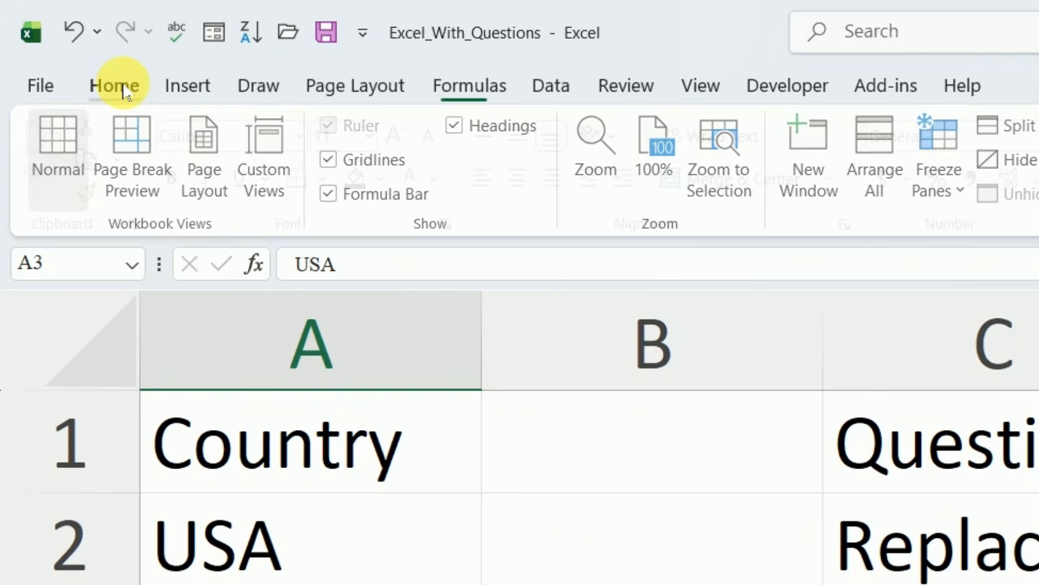
Step: Replace every occurrence of USA with United States on the FindReplace worksheet and close the Find and Replace dialog
left_click(69, 50)
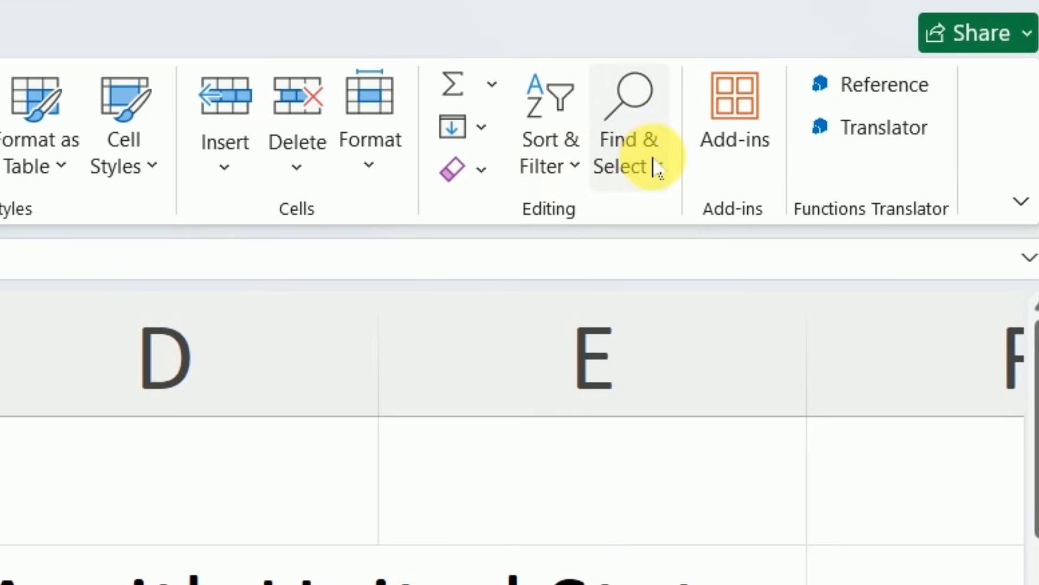
left_click(658, 172)
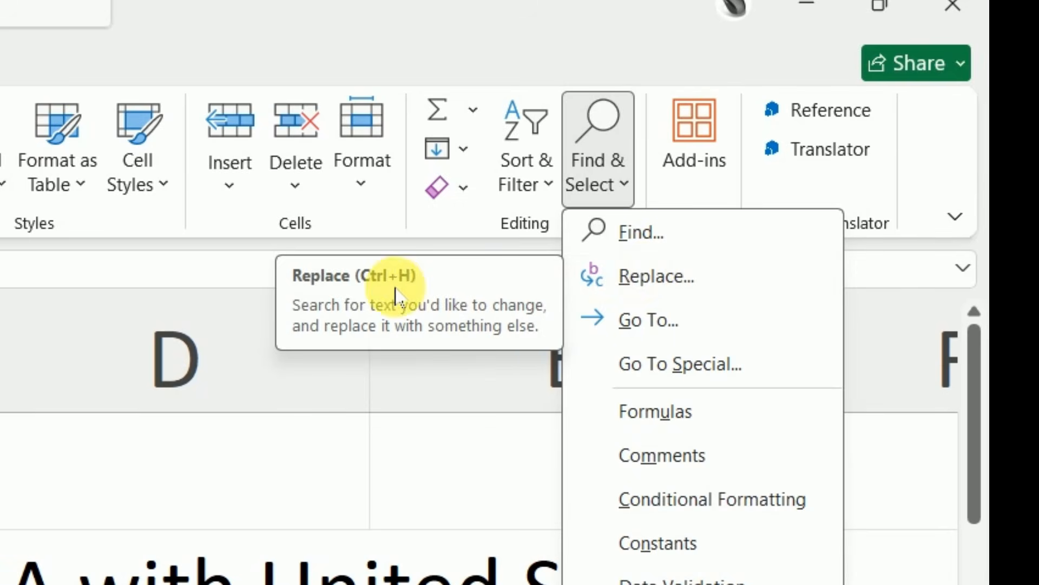
left_click(644, 291)
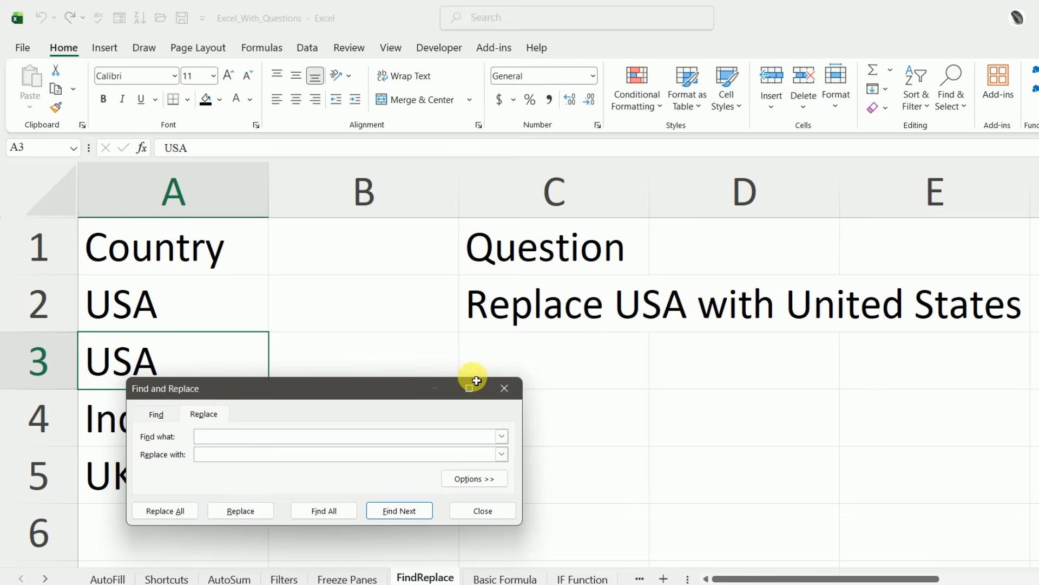
left_click_drag(383, 391, 590, 267)
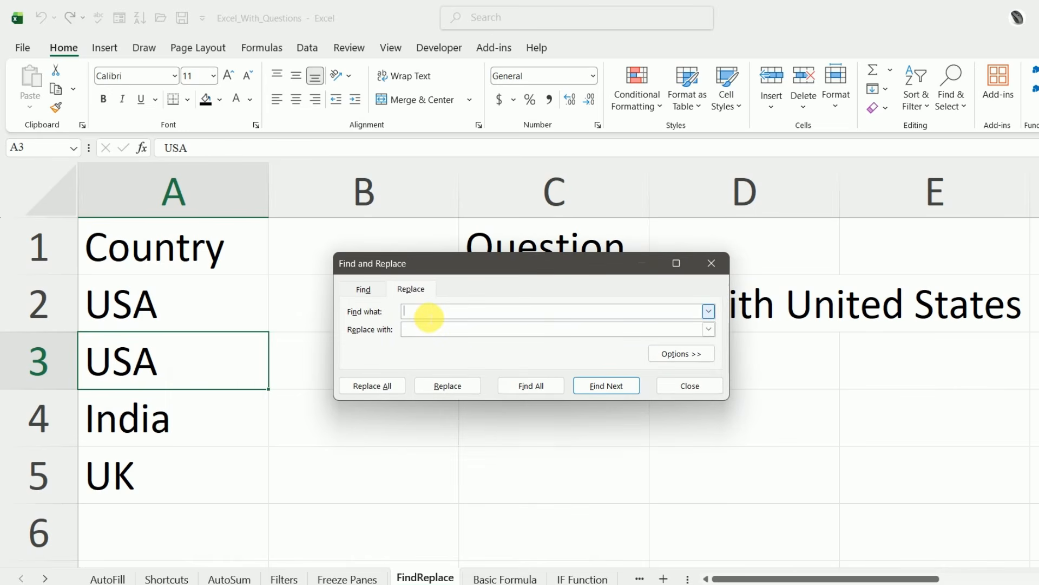
type("USA")
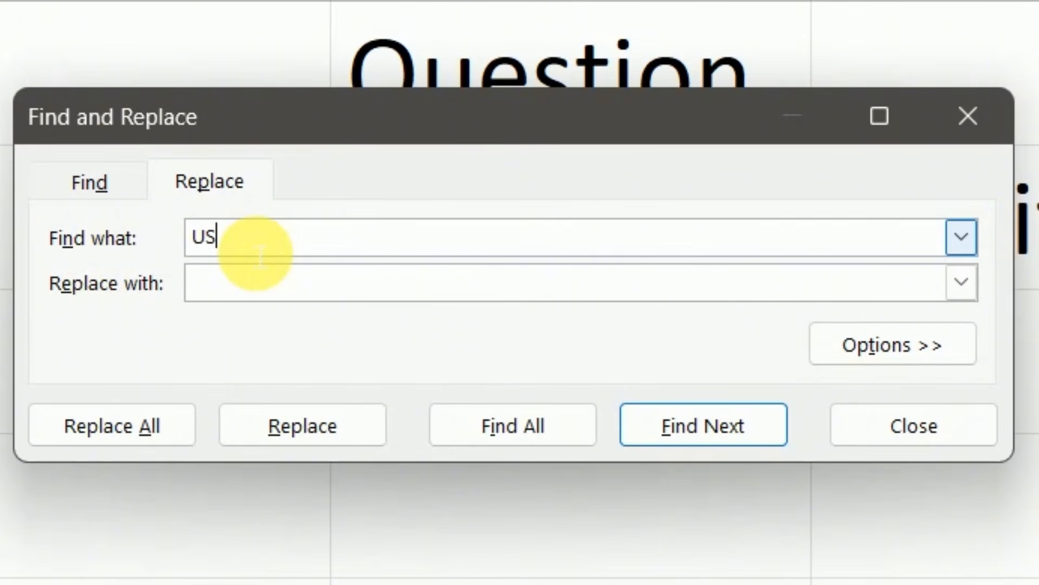
left_click(266, 295)
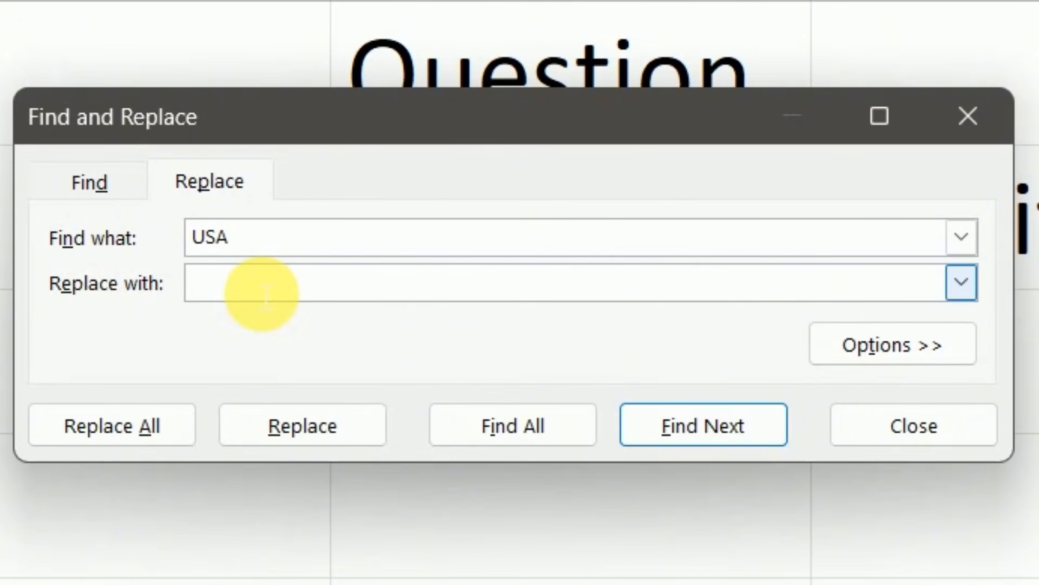
type("U")
type("nited States")
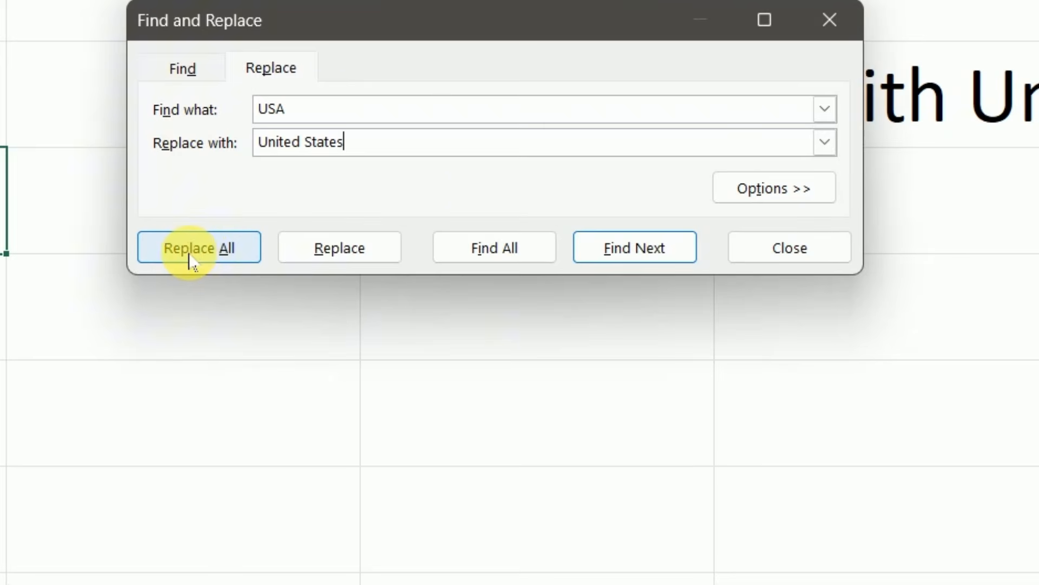
left_click(369, 392)
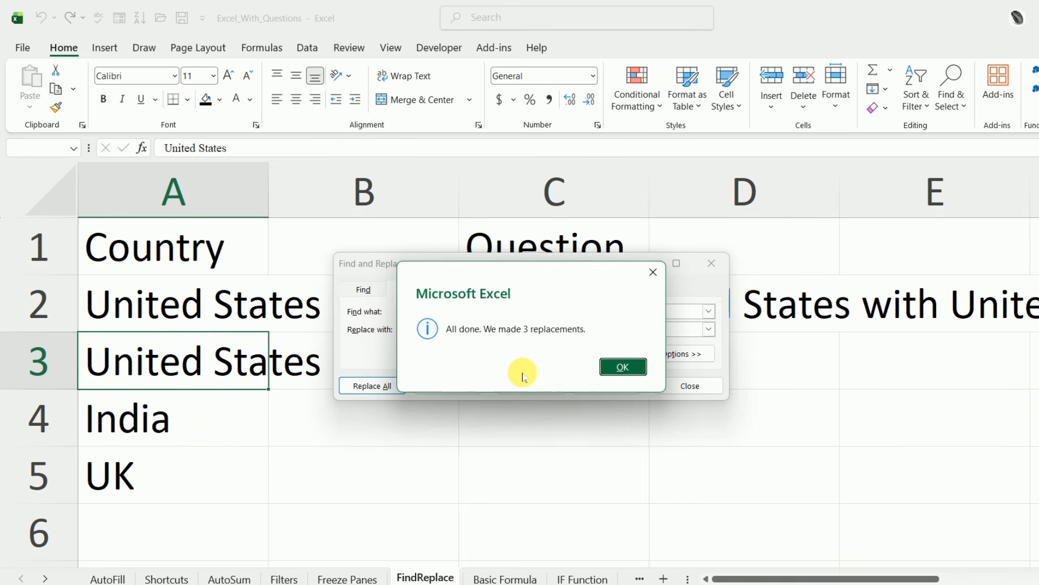
left_click(617, 368)
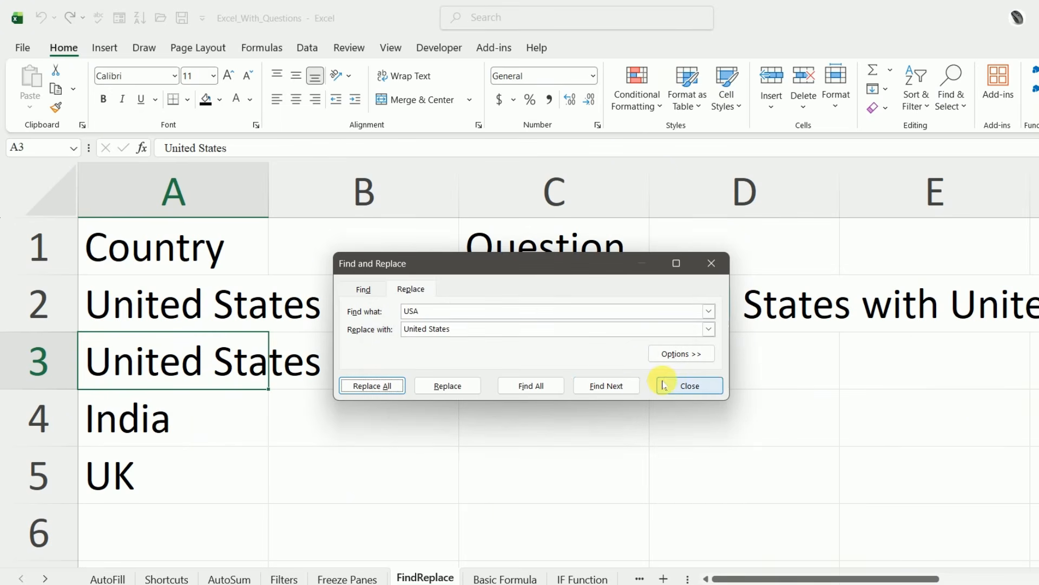
left_click(685, 386)
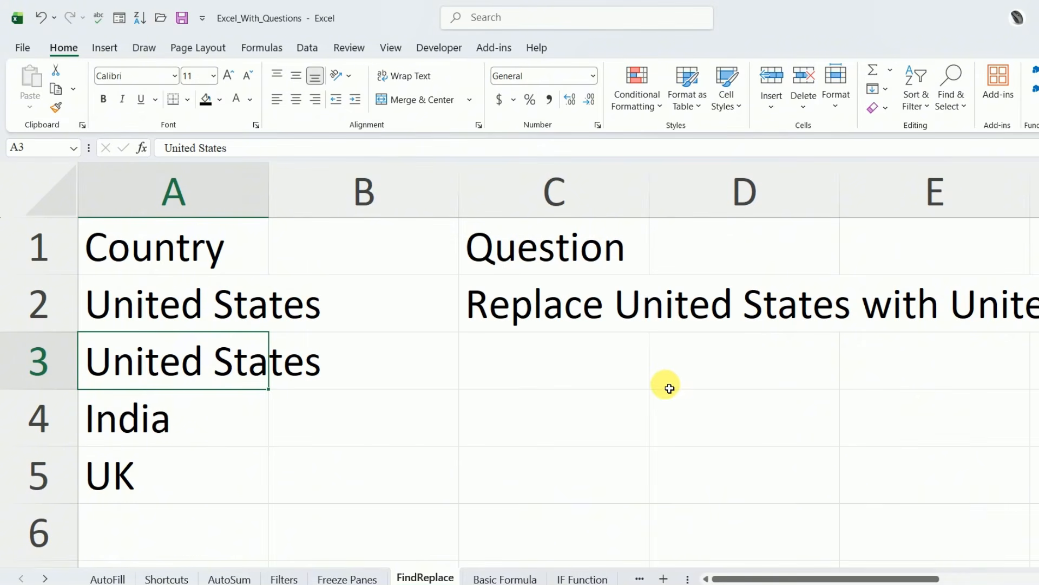
Step: Switch to the Basic Formula worksheet and review the values in A2:A6 and the MAX and MIN question
left_click(505, 578)
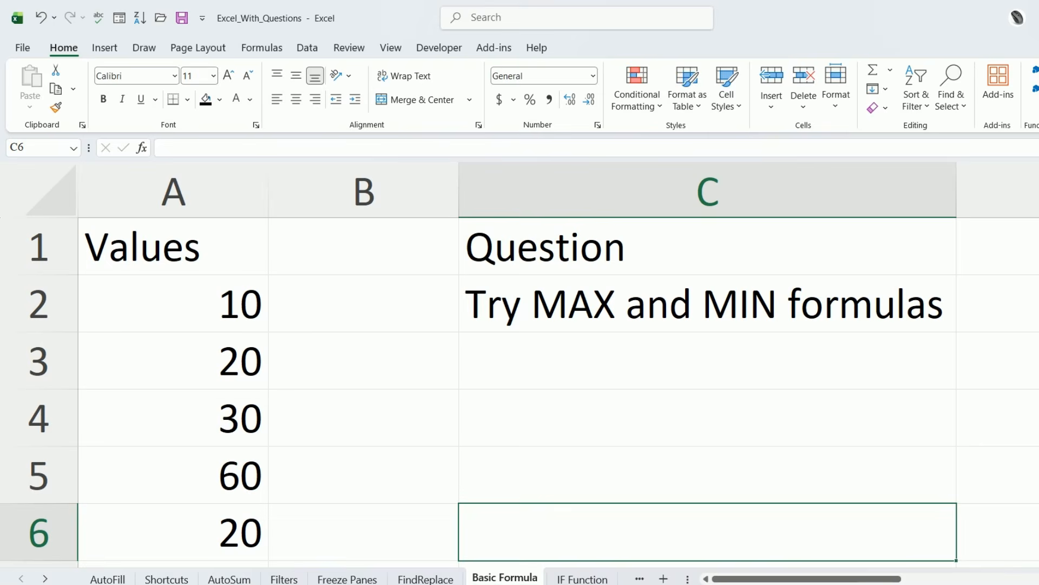
scroll(504, 479, "down", 1)
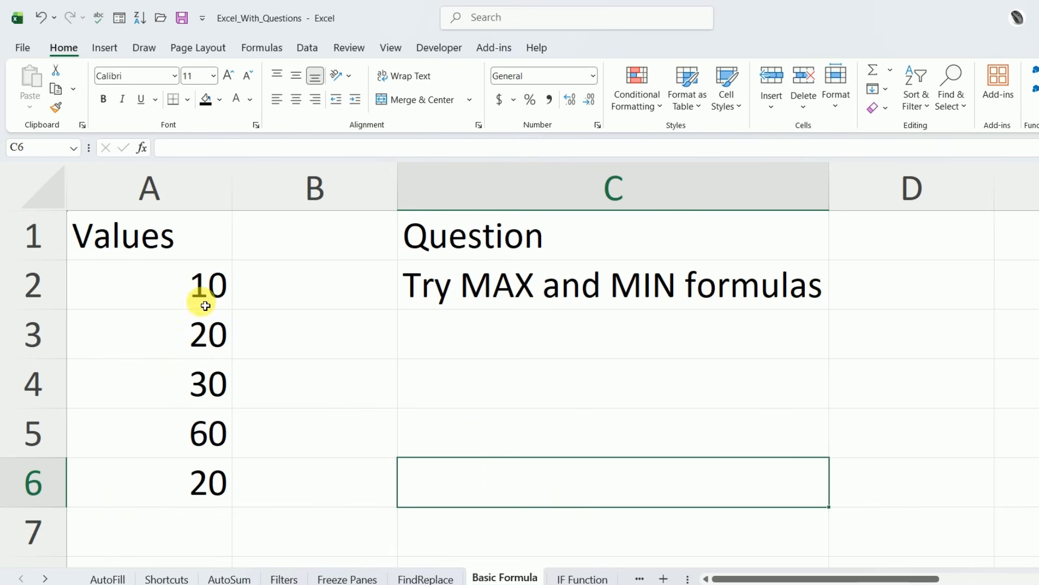
left_click_drag(205, 306, 204, 476)
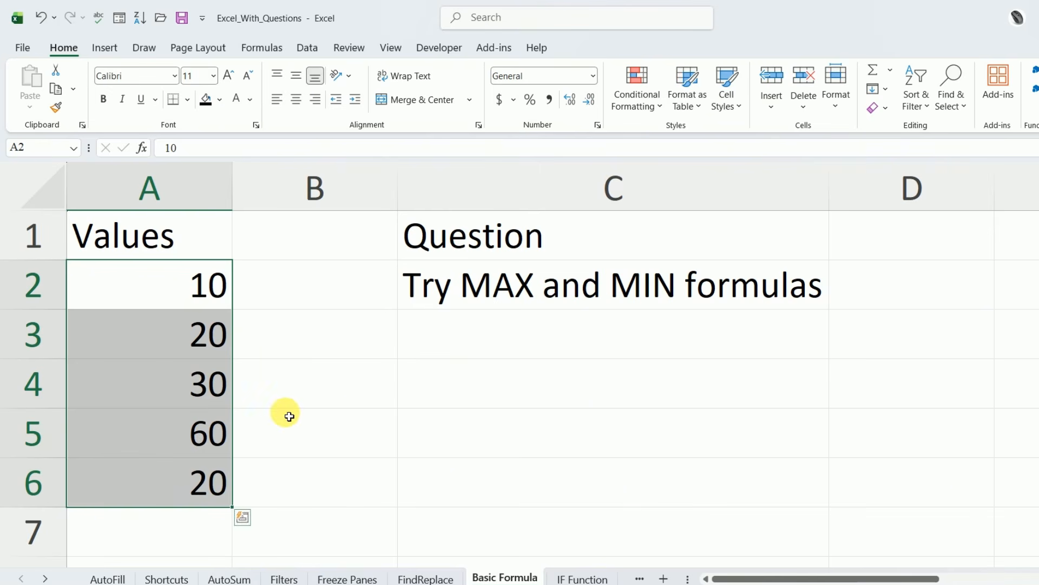
left_click(394, 443)
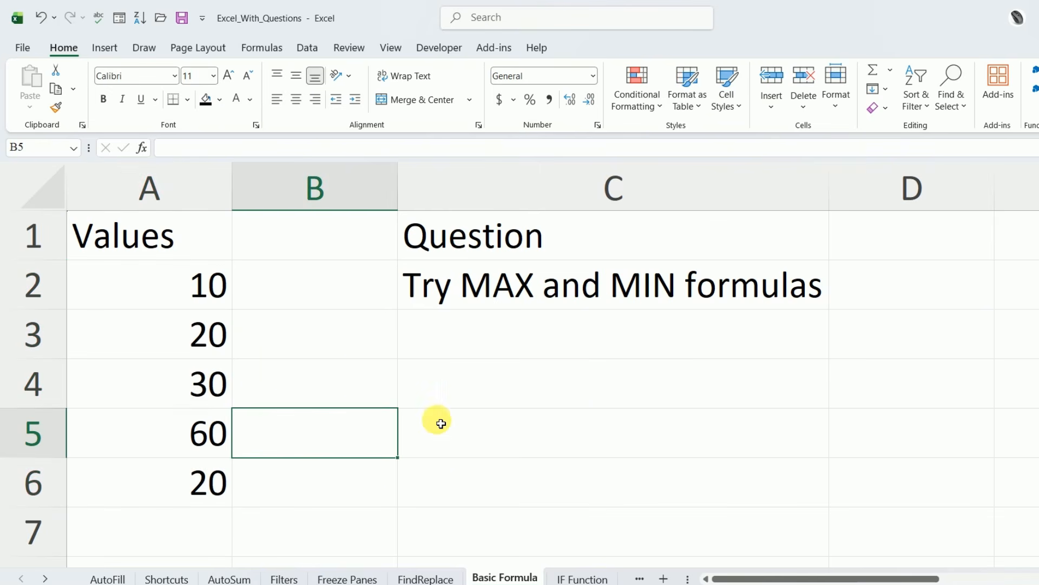
left_click(473, 392)
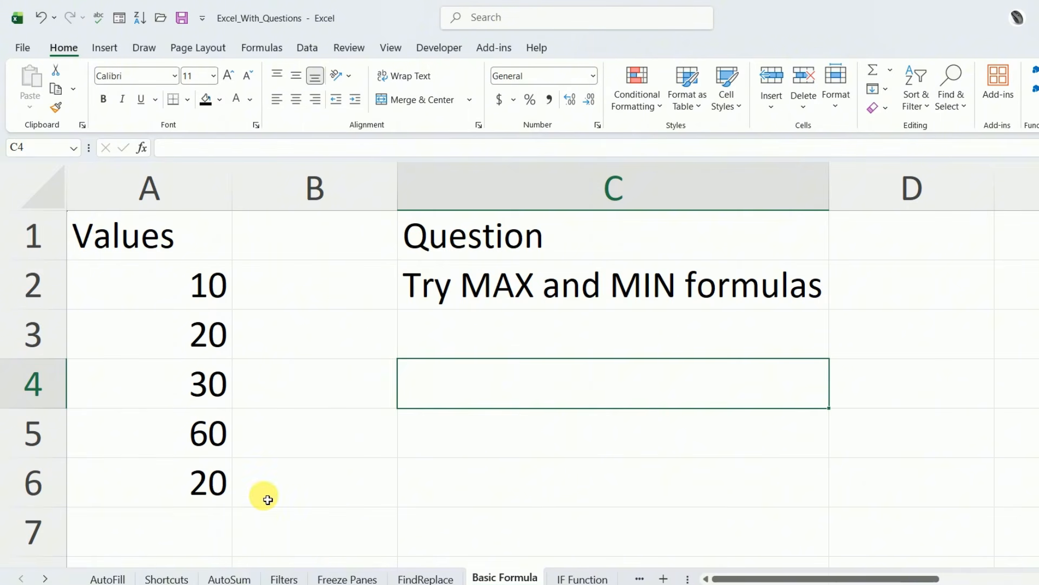
Step: Enter a MAX formula over A2:A6 in cell A7 and undo it
left_click(205, 531)
type("=")
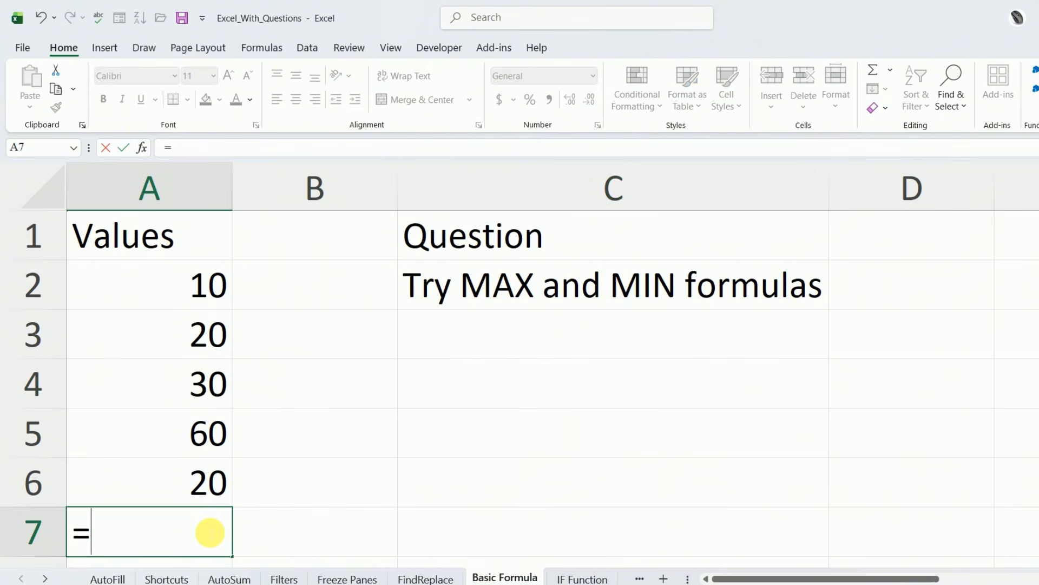
type("max")
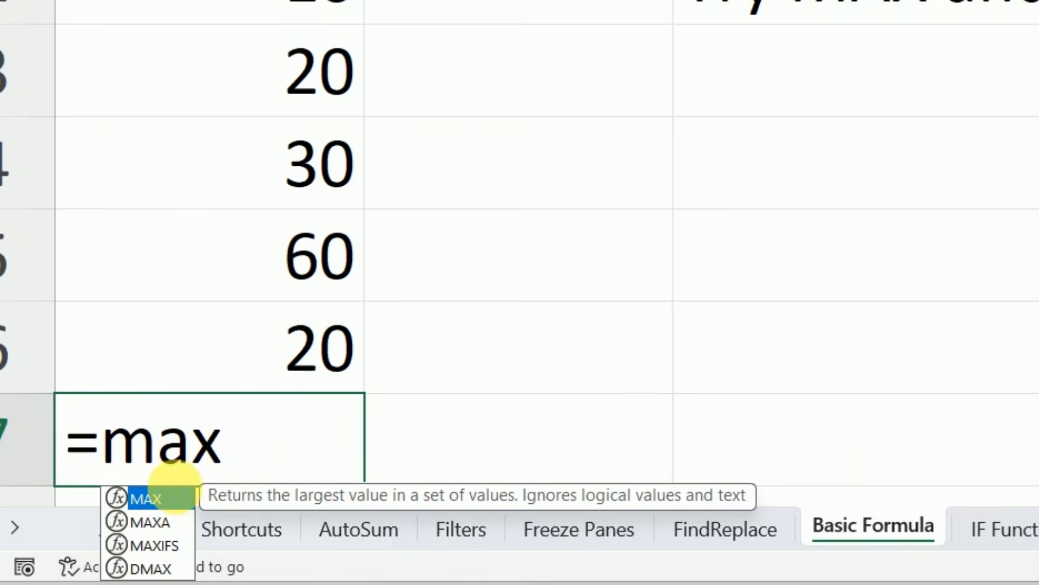
double_click(146, 499)
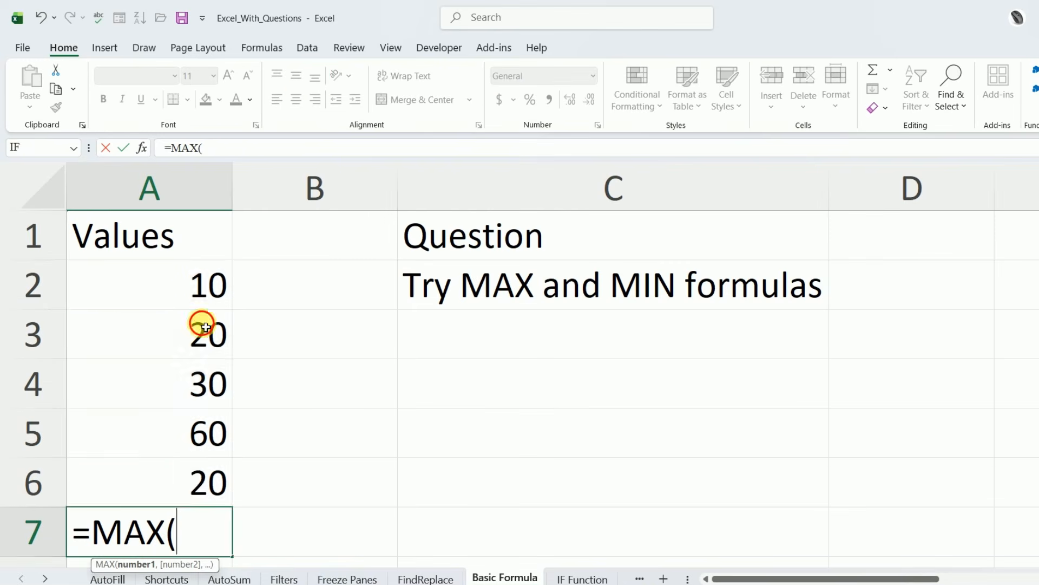
left_click_drag(205, 285, 208, 489)
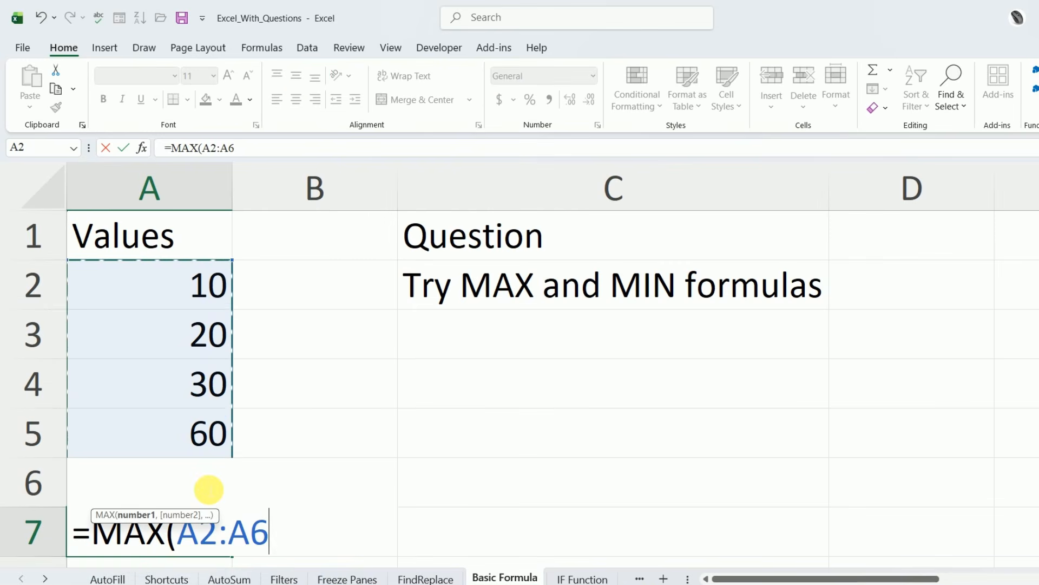
key("Return")
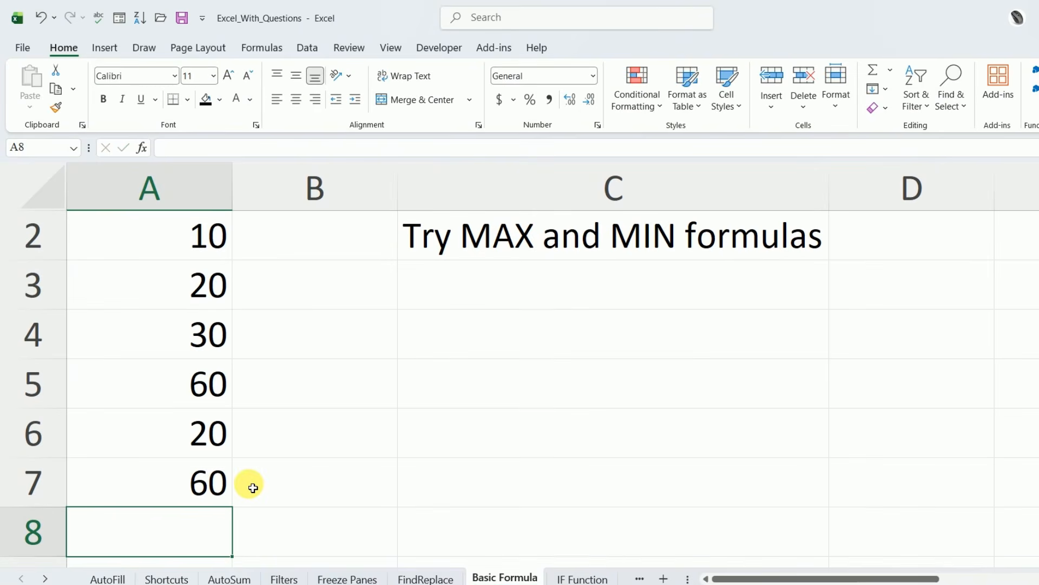
key("ctrl+z")
scroll(267, 478, "up", 1)
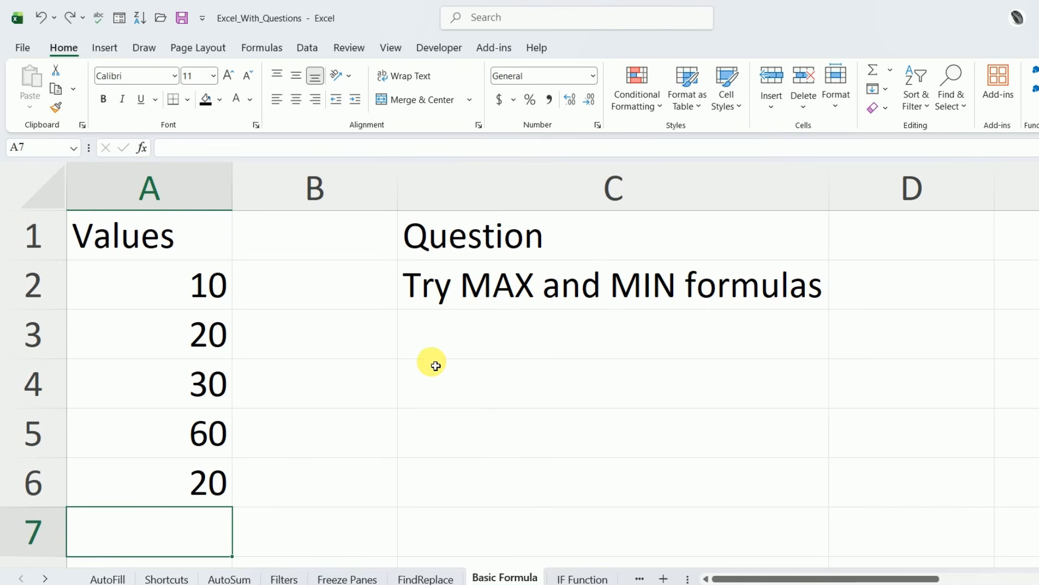
Step: Enter the formula =MAX(A2:A6) in cell C3 of the Basic Formula worksheet
left_click(502, 352)
type("=max")
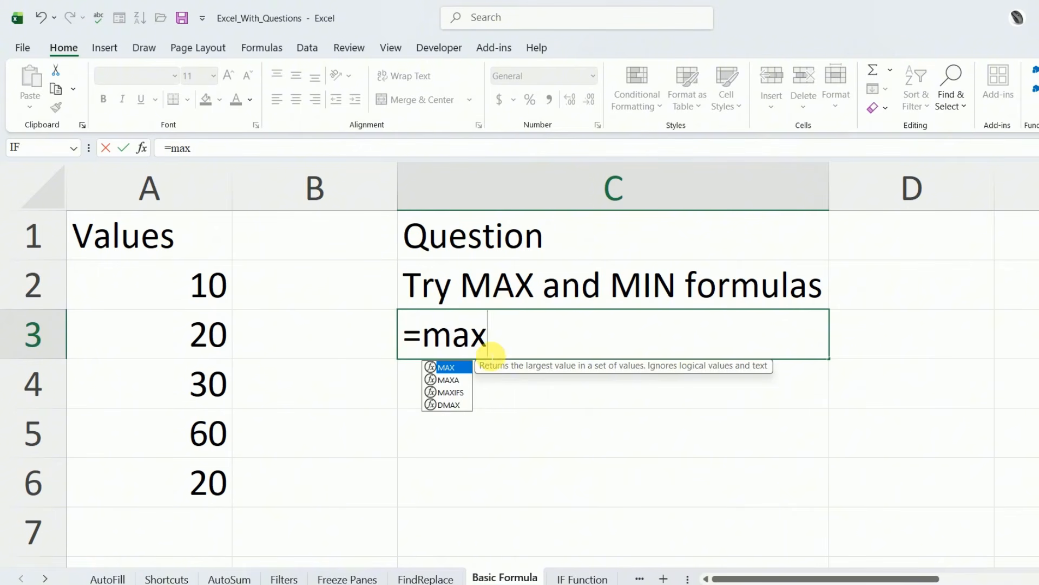
double_click(455, 367)
left_click_drag(199, 300, 211, 477)
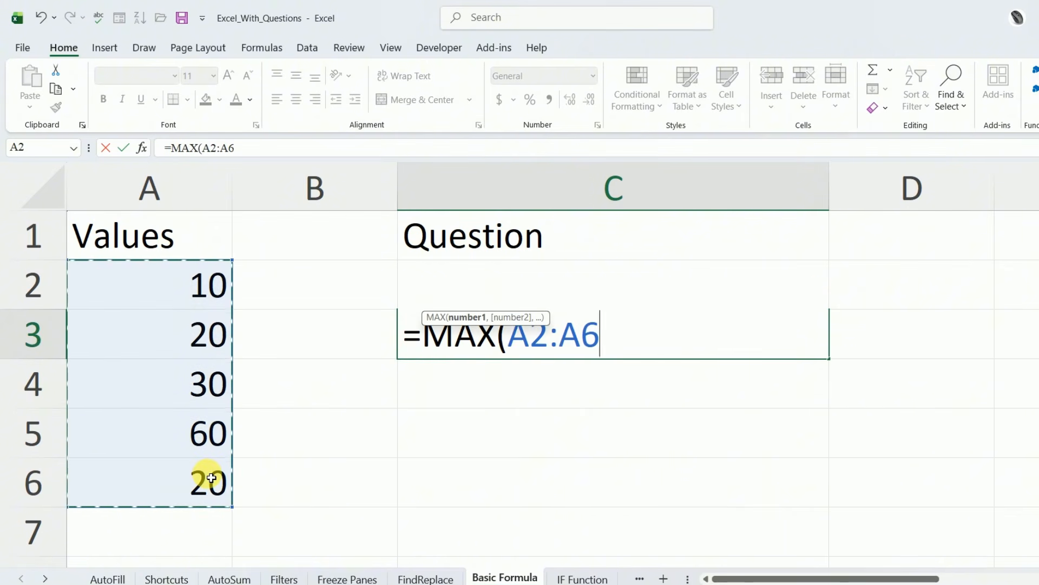
key("Return")
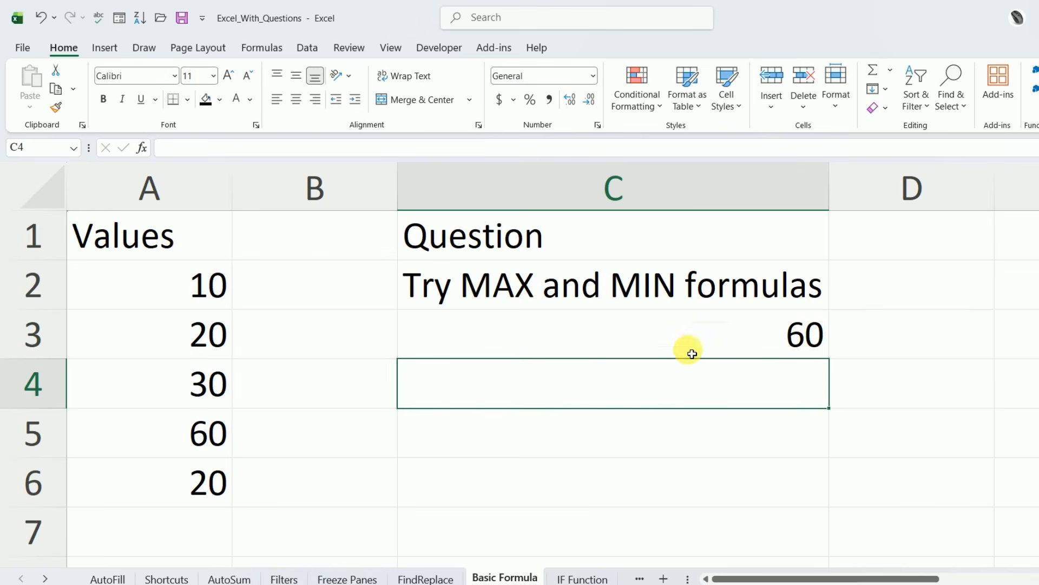
Step: Replace the formula in cell C3 with =MIN(A2:A6) to find the smallest value
left_click(684, 336)
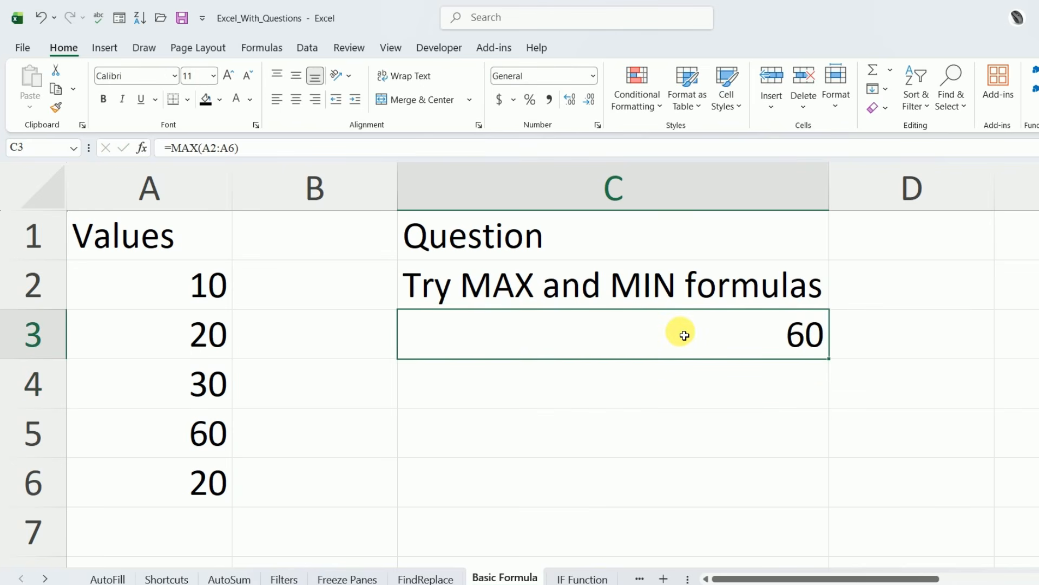
type("=mi")
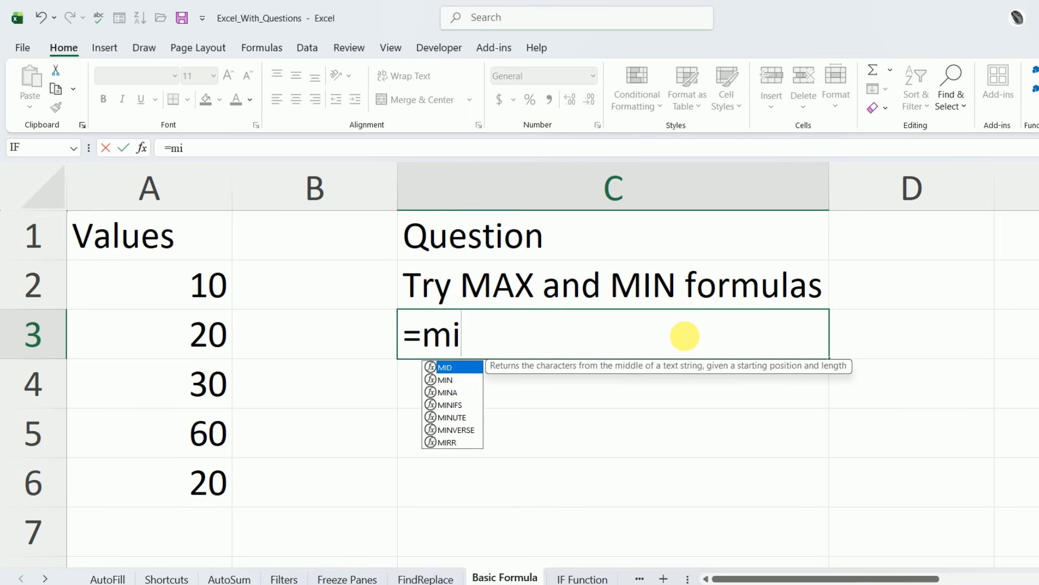
type("n(")
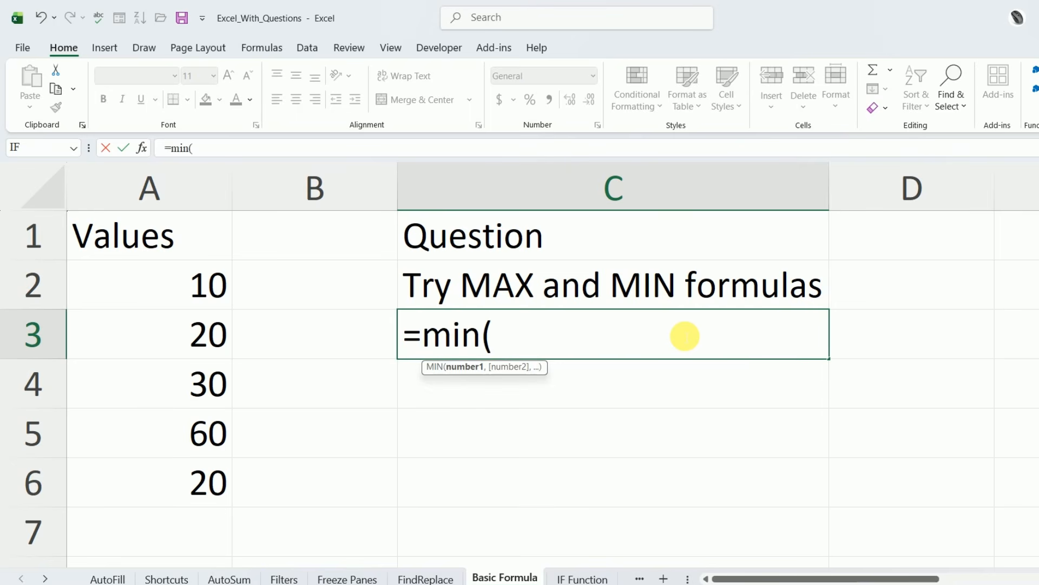
left_click_drag(209, 283, 206, 494)
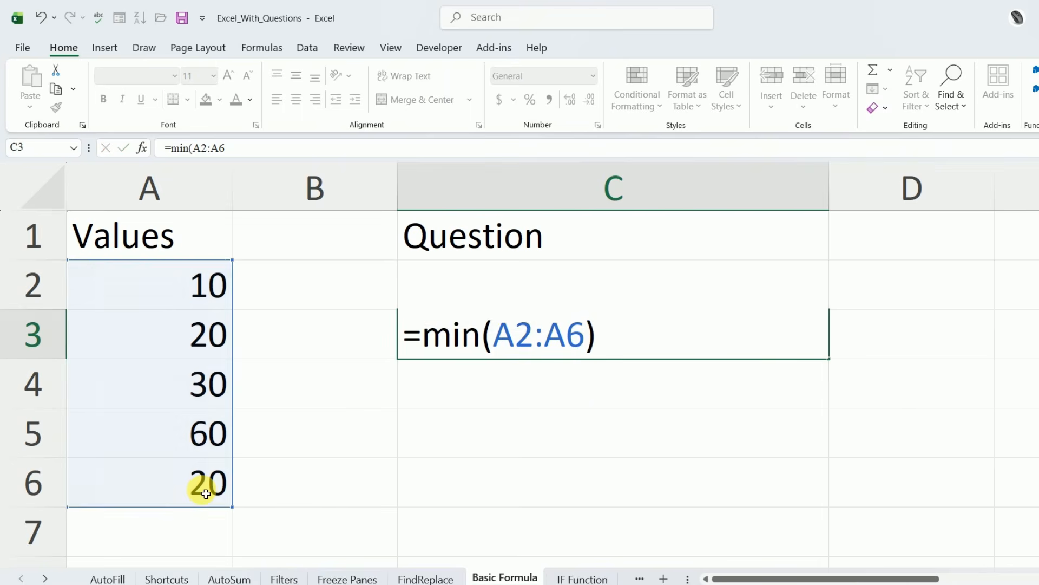
key("Return")
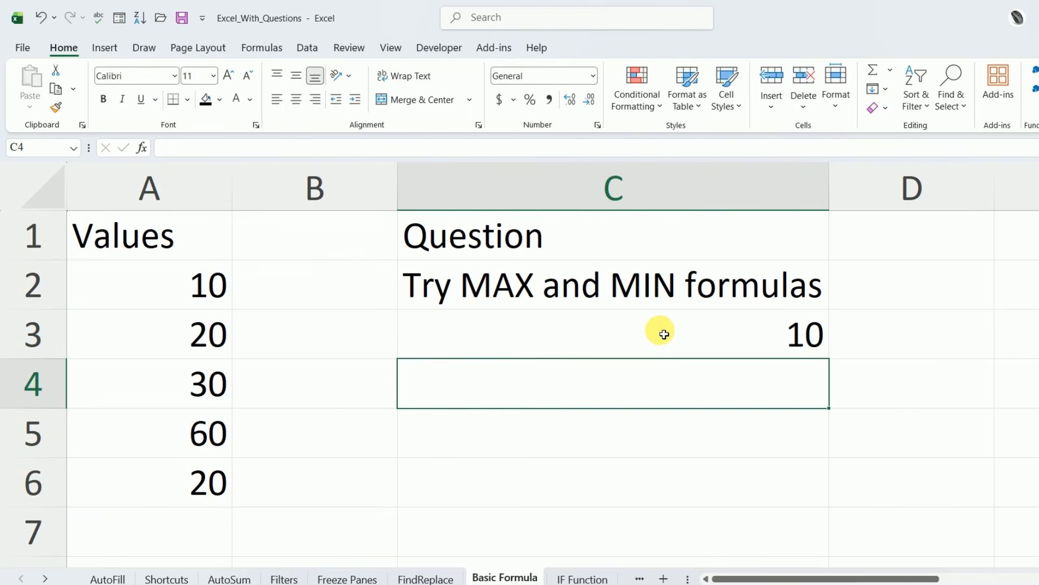
Step: Replace the formula in cell C3 with =AVERAGE(A2:A6) to calculate the mean of the values
left_click(630, 319)
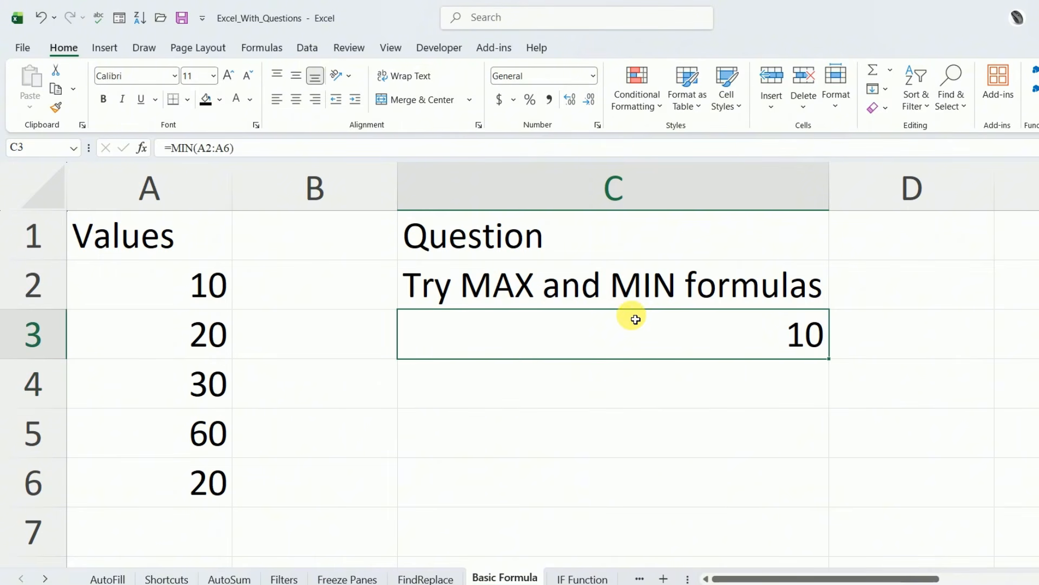
type("=aver")
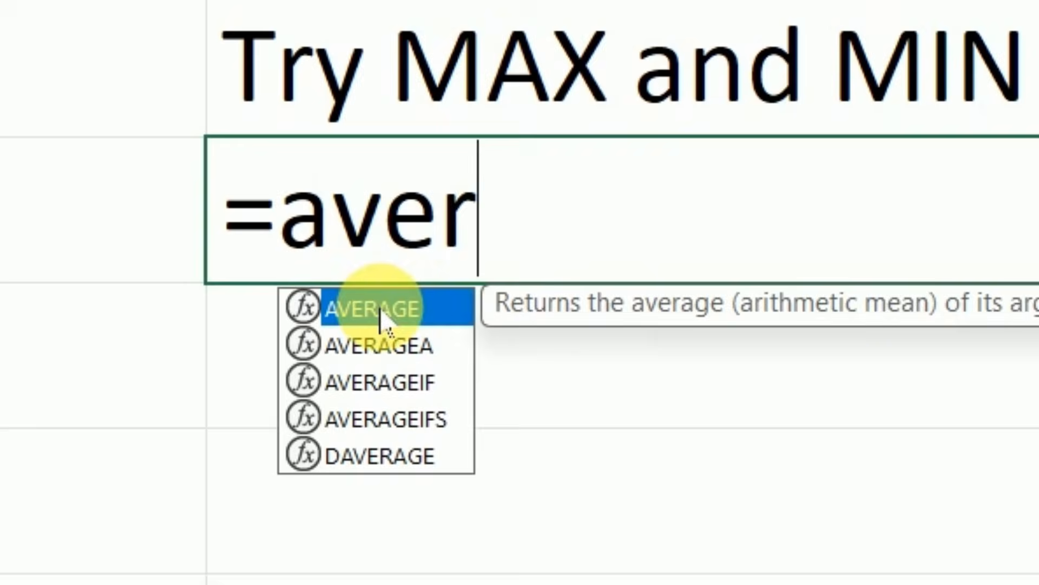
double_click(456, 367)
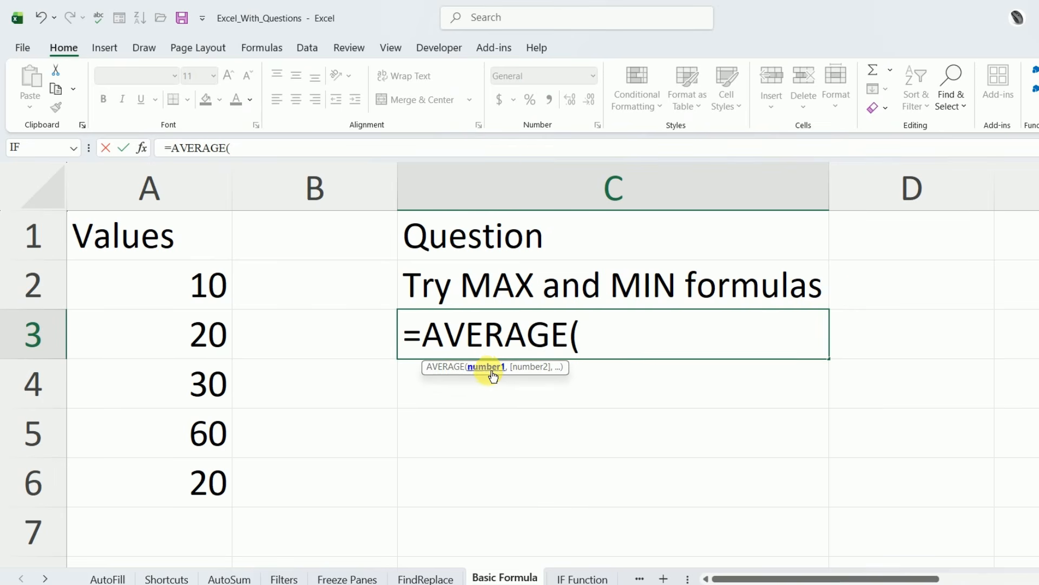
left_click(198, 295)
left_click_drag(194, 323, 195, 473)
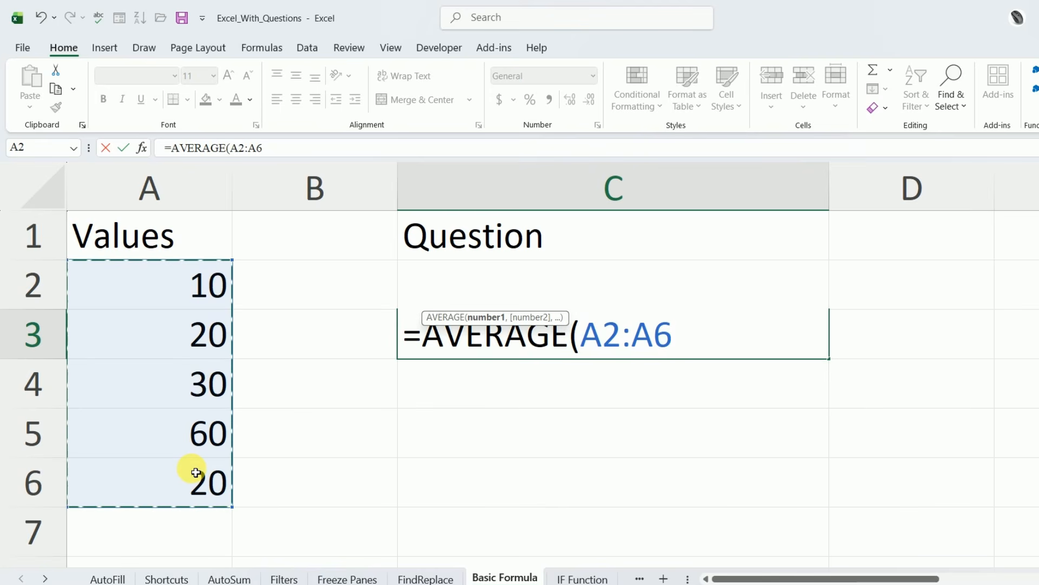
type(")")
key("Return")
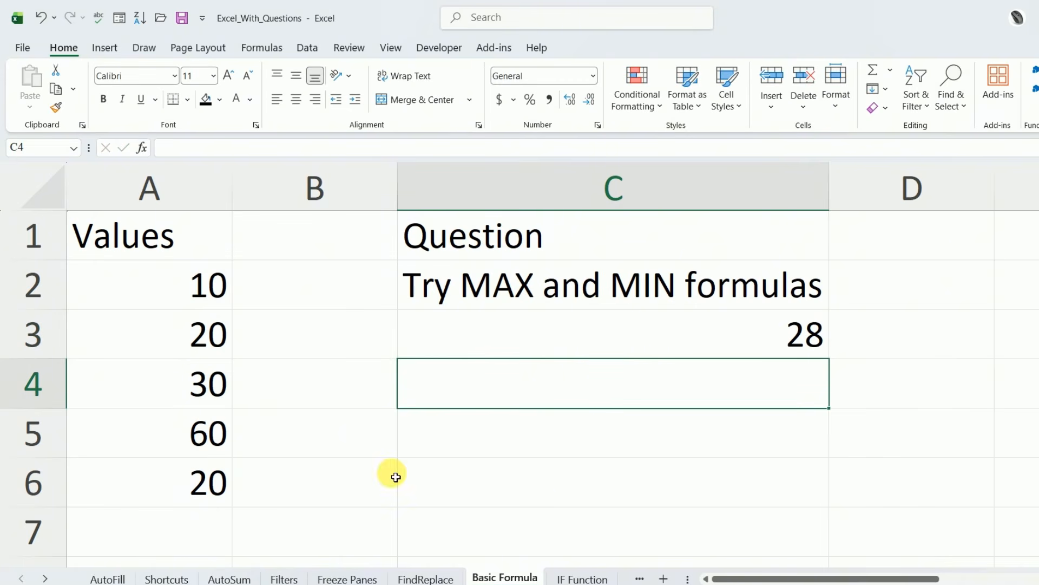
Step: Replace the formula in cell C3 with =SUM(A2:A6) to total the values
left_click(693, 337)
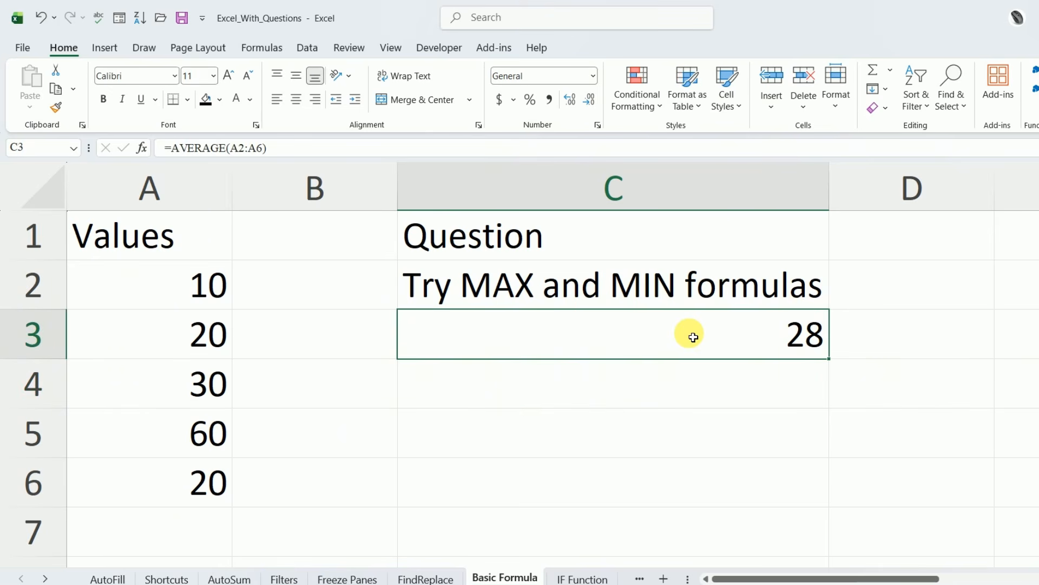
type("=sum")
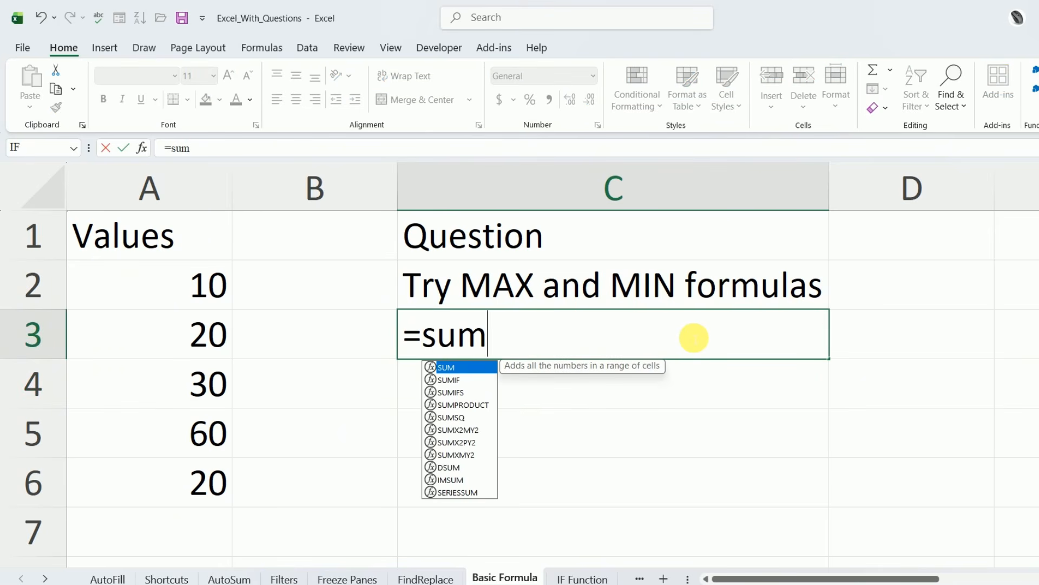
type("(")
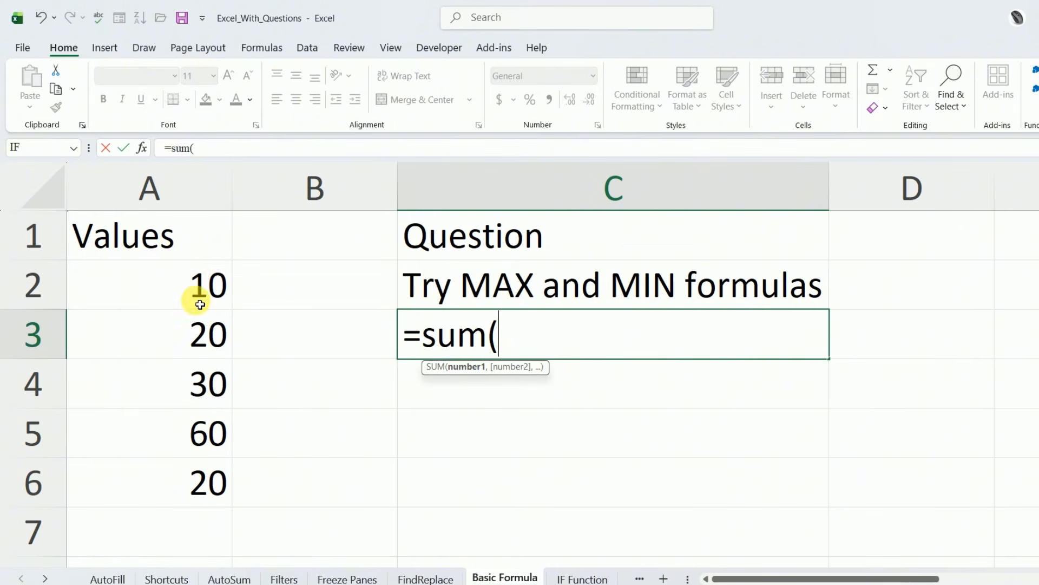
left_click_drag(200, 305, 200, 478)
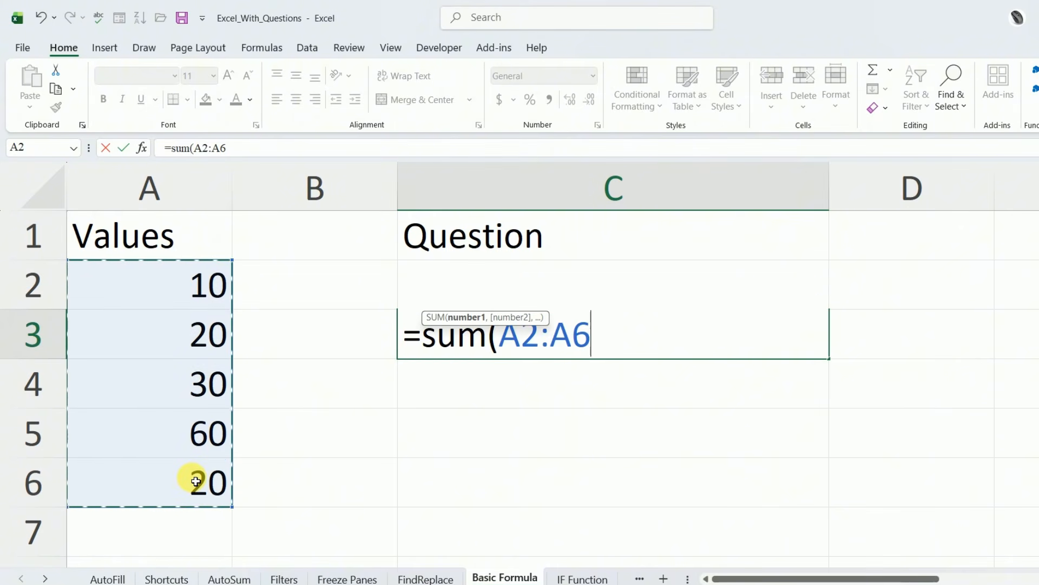
type(")")
key("Return")
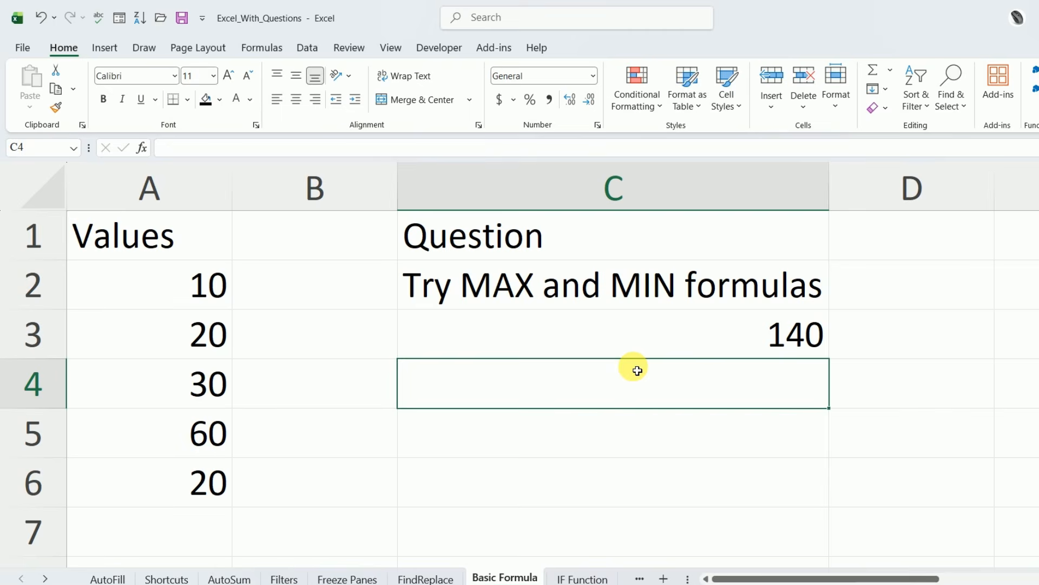
Step: Switch to the IF Function worksheet and clear the Pass/Fail results in B2:B4
key("ctrl+Page_Down")
left_click(559, 401)
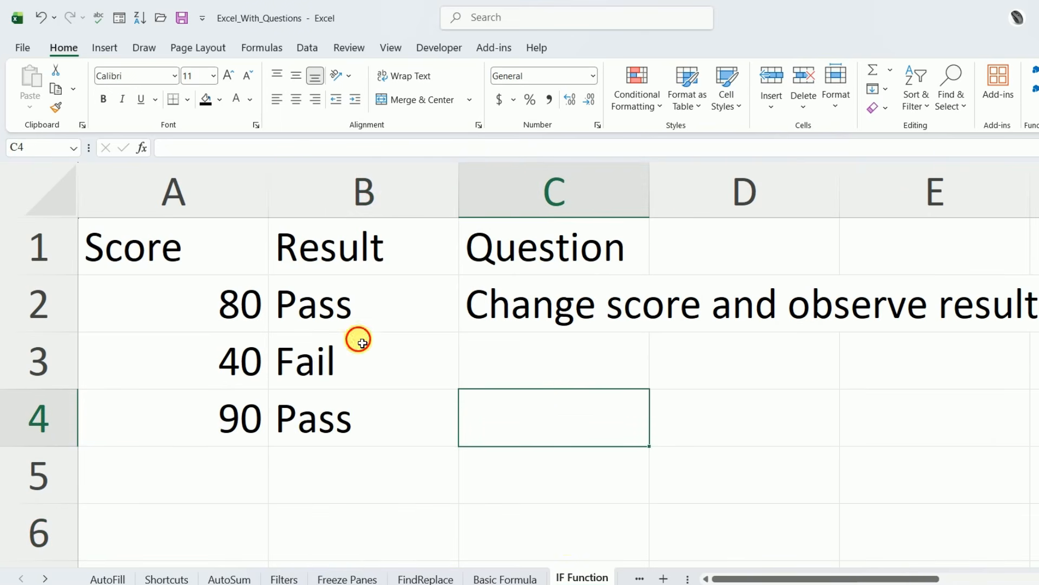
left_click_drag(357, 308, 348, 401)
key("Delete")
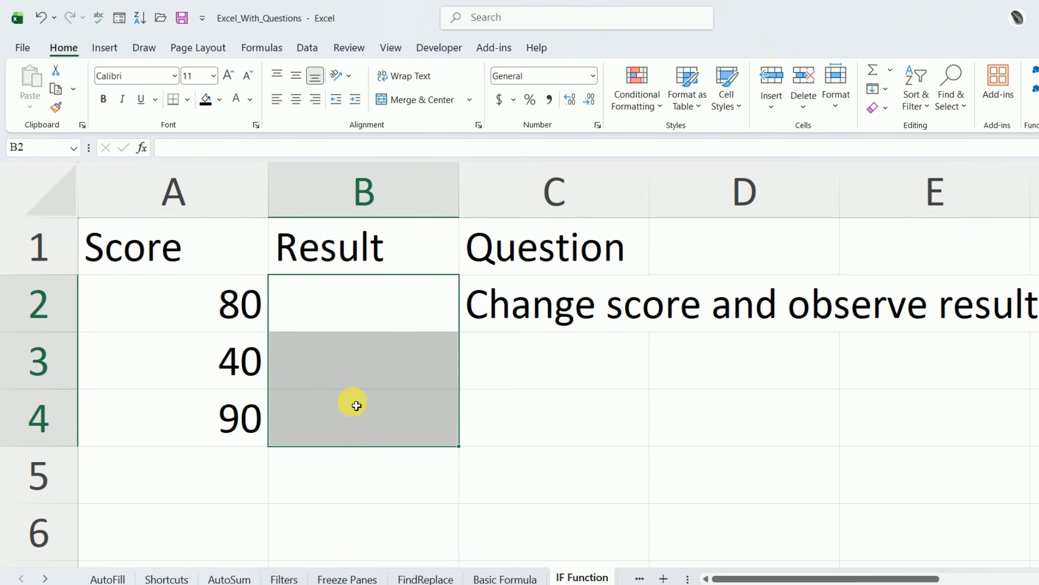
left_click(742, 400)
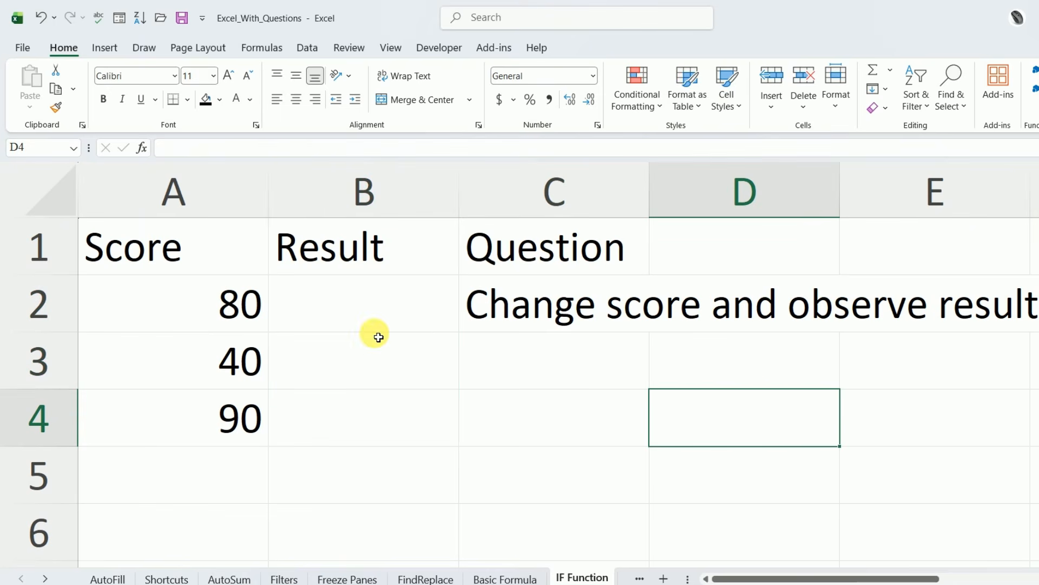
Step: Enter the formula =IF(A2>=50,"Pass","Fail") in cell B2 to grade the first score
left_click(358, 317)
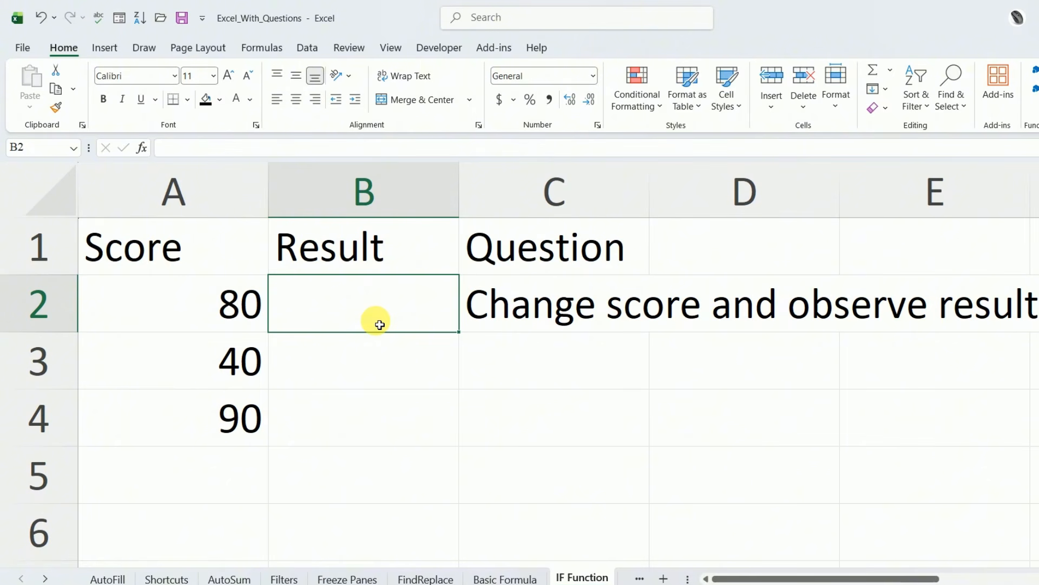
type("=i")
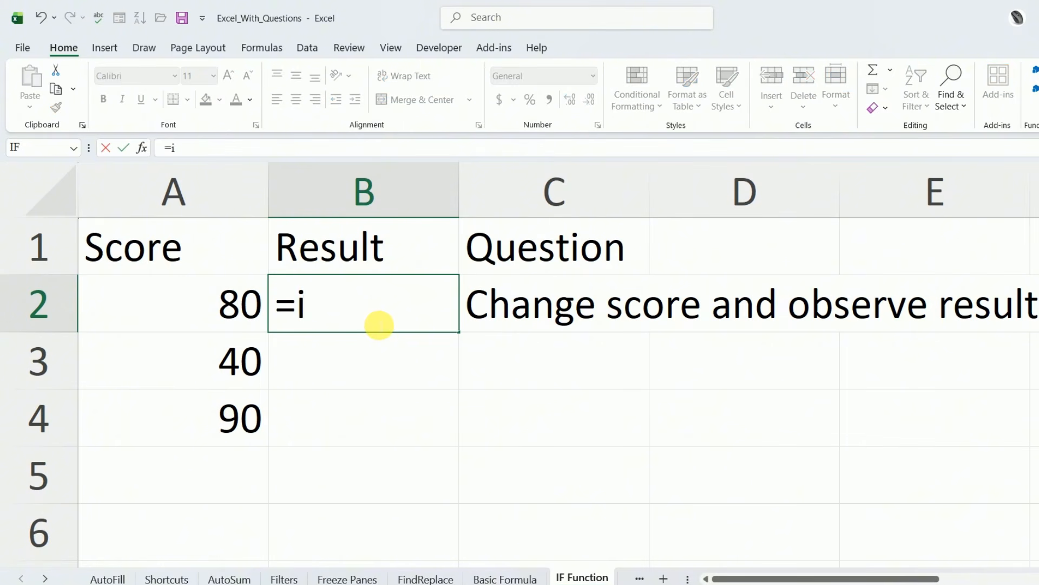
type("f")
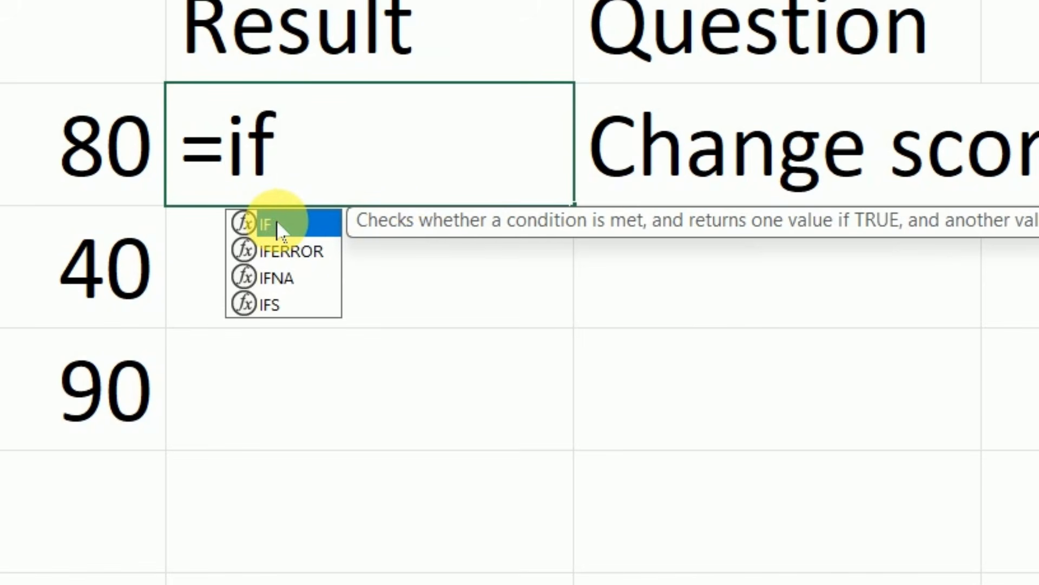
type("(")
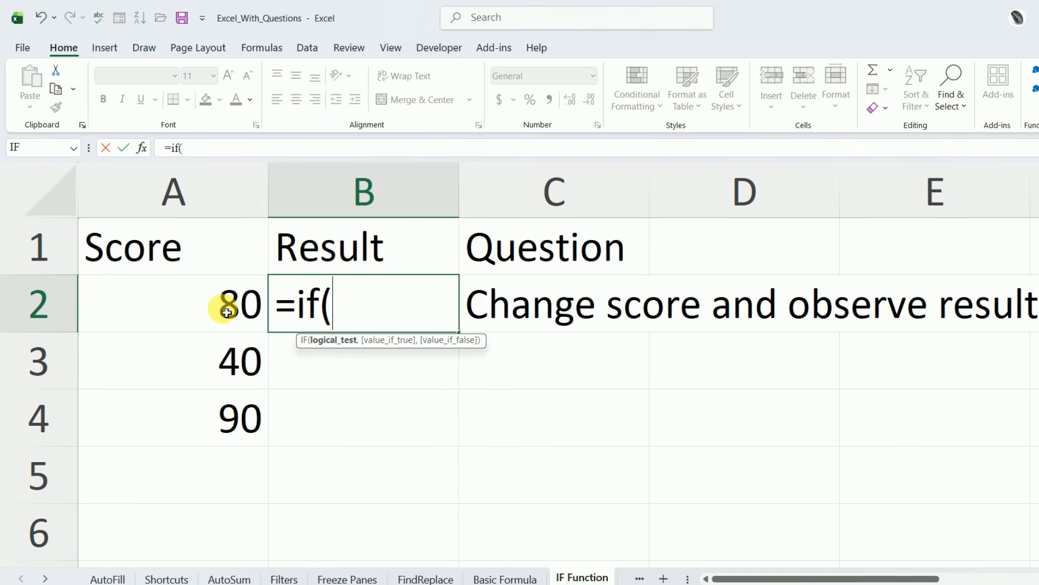
left_click(225, 311)
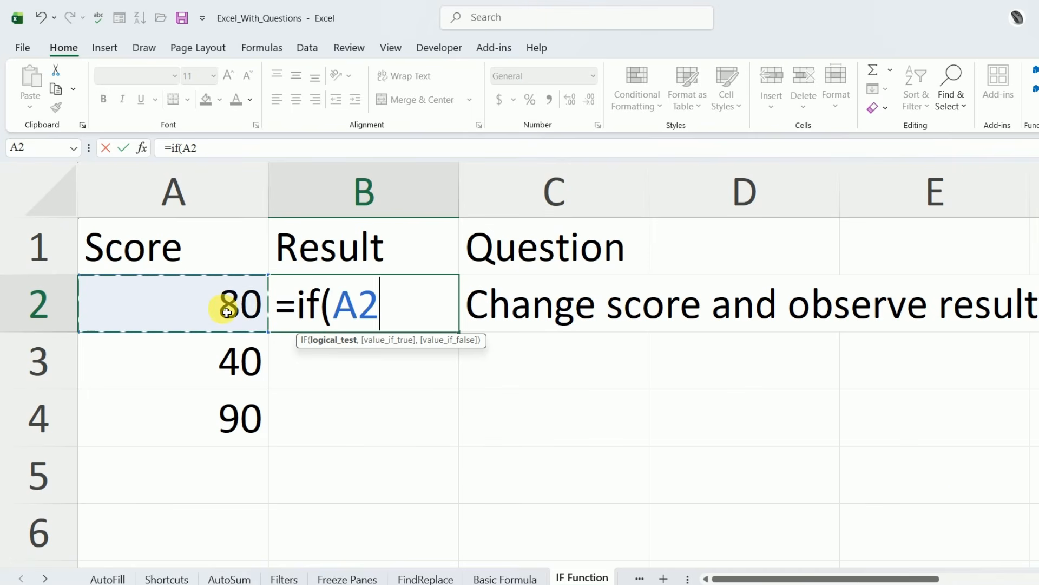
type(">")
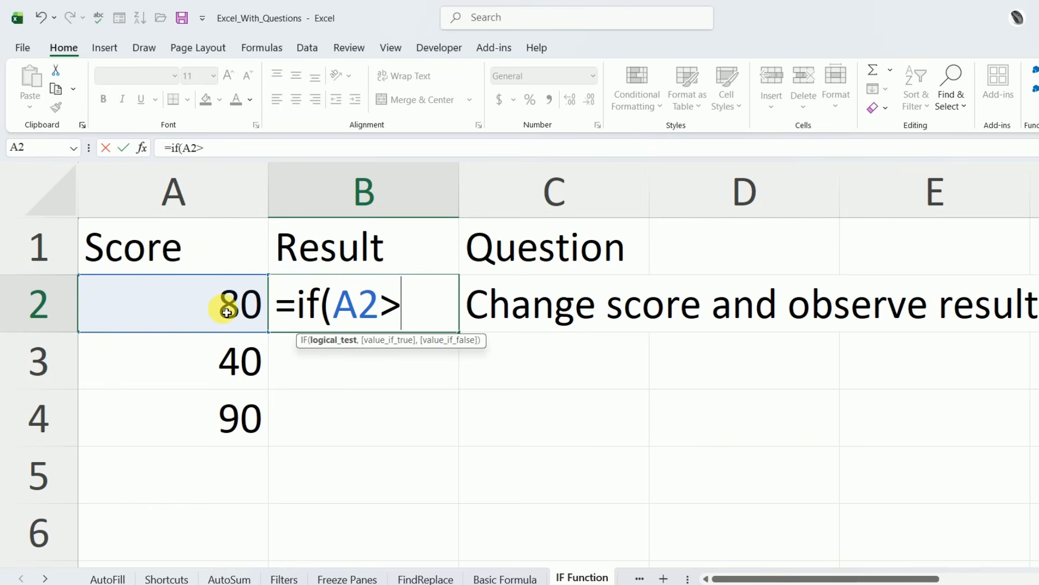
type("=50")
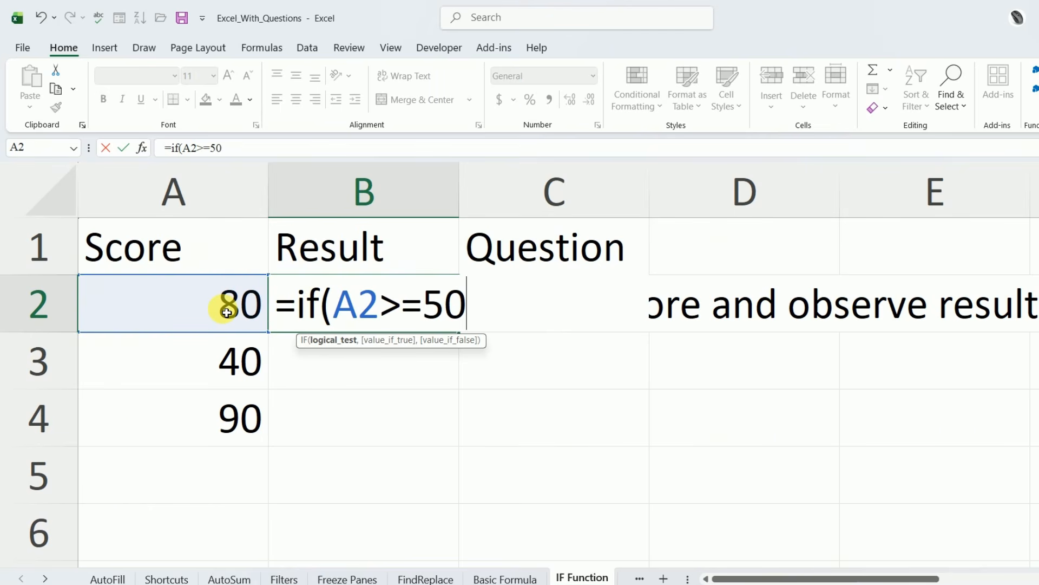
type(",")
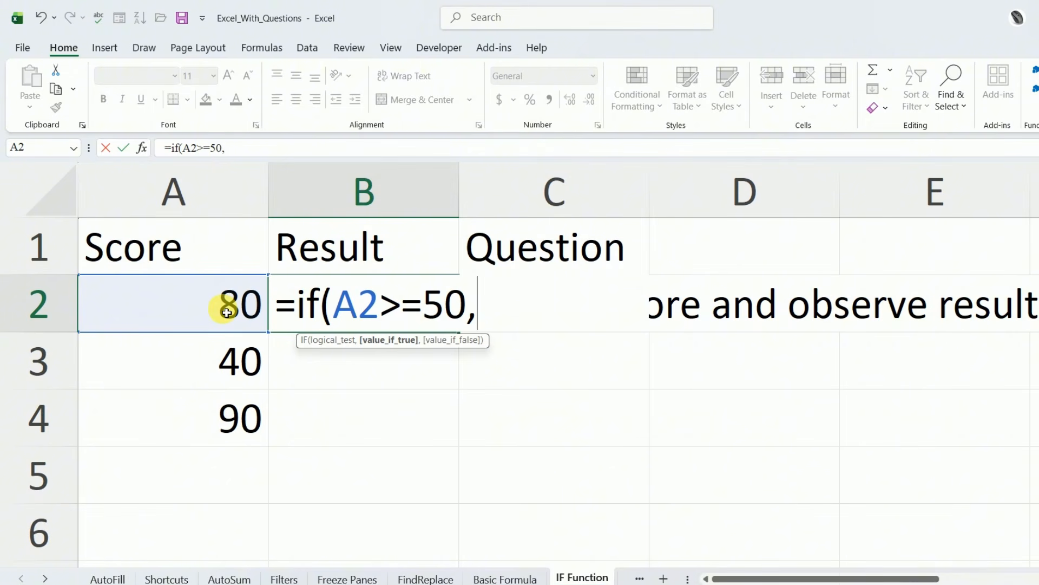
type("\"p")
key("BackSpace")
type("Pass")
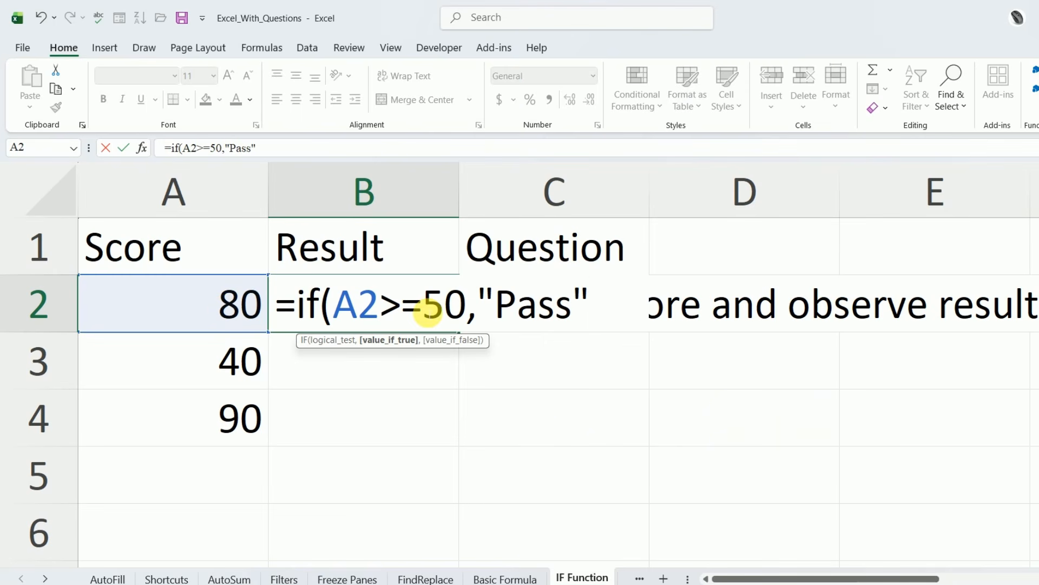
type("\",")
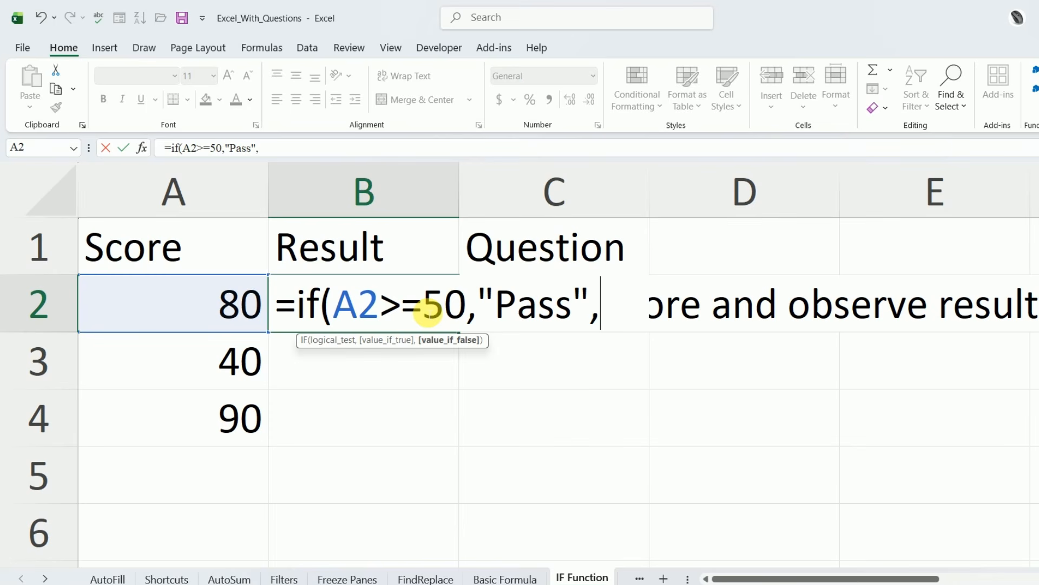
type("\"F")
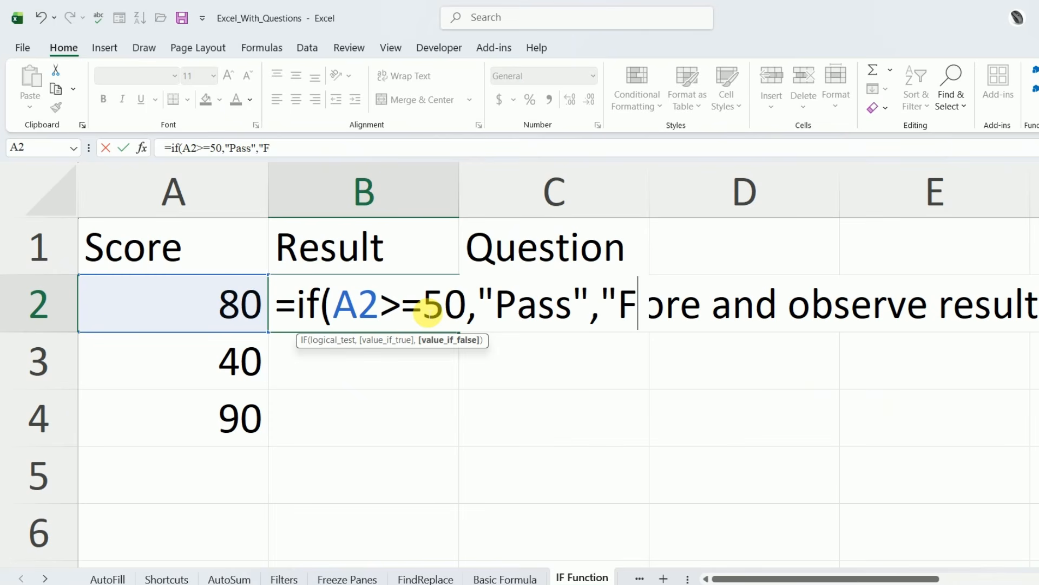
type("ail")
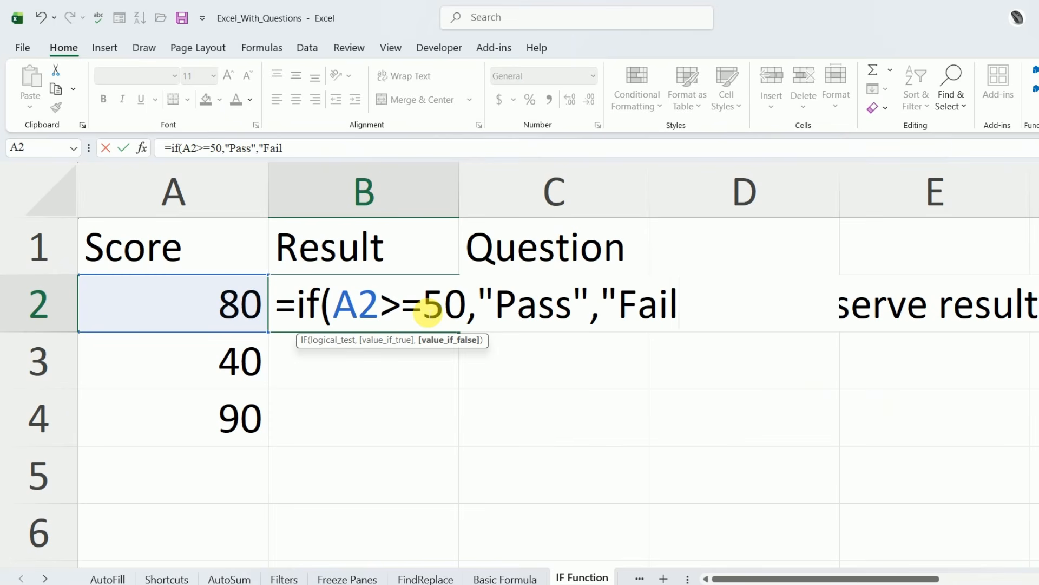
type("\")")
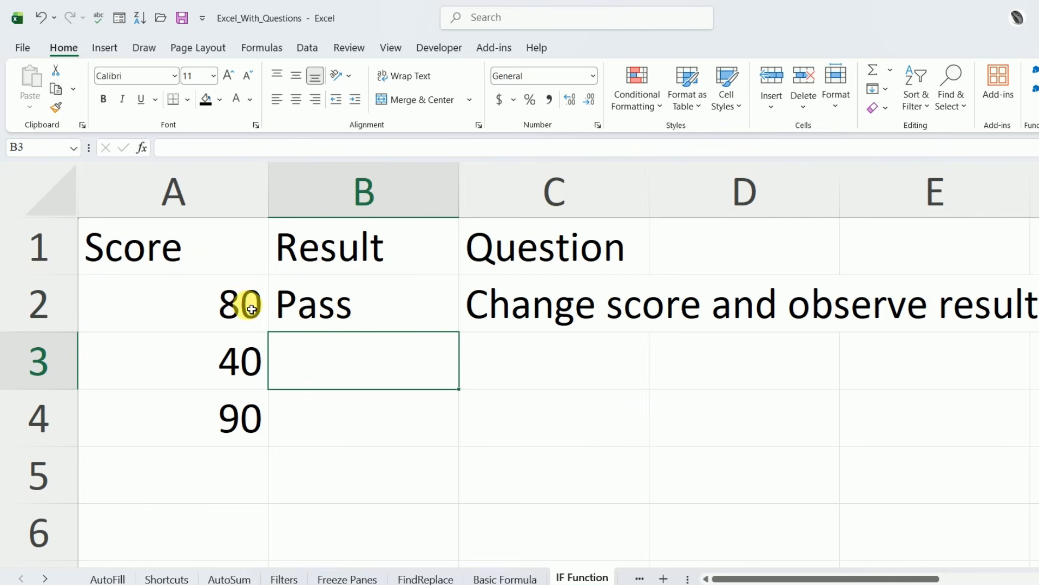
Step: Fill the IF formula from B2 down to B4 and check the formula in each result cell
left_click(379, 301)
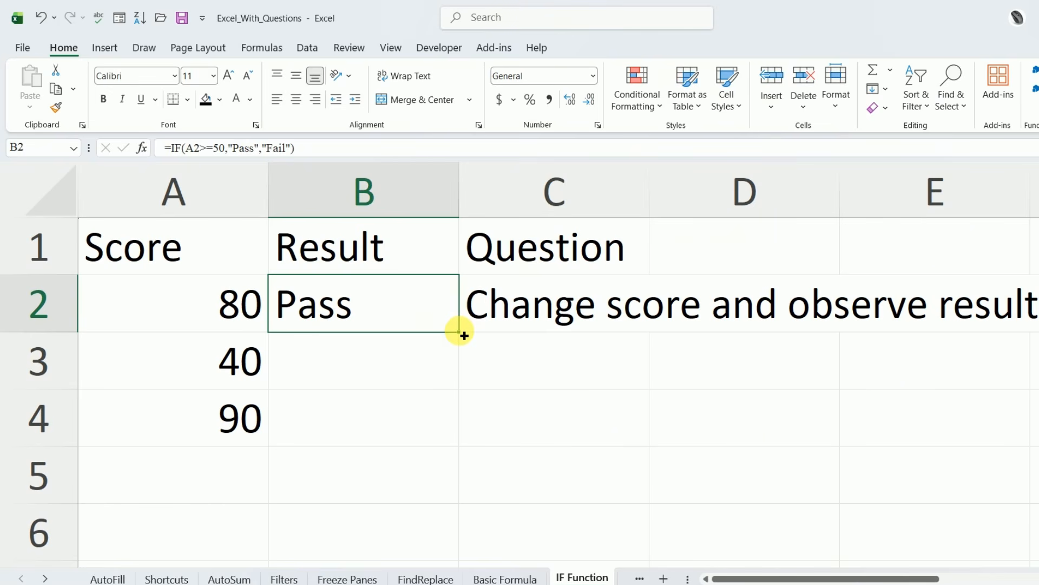
left_click_drag(463, 349, 460, 434)
left_click(366, 325)
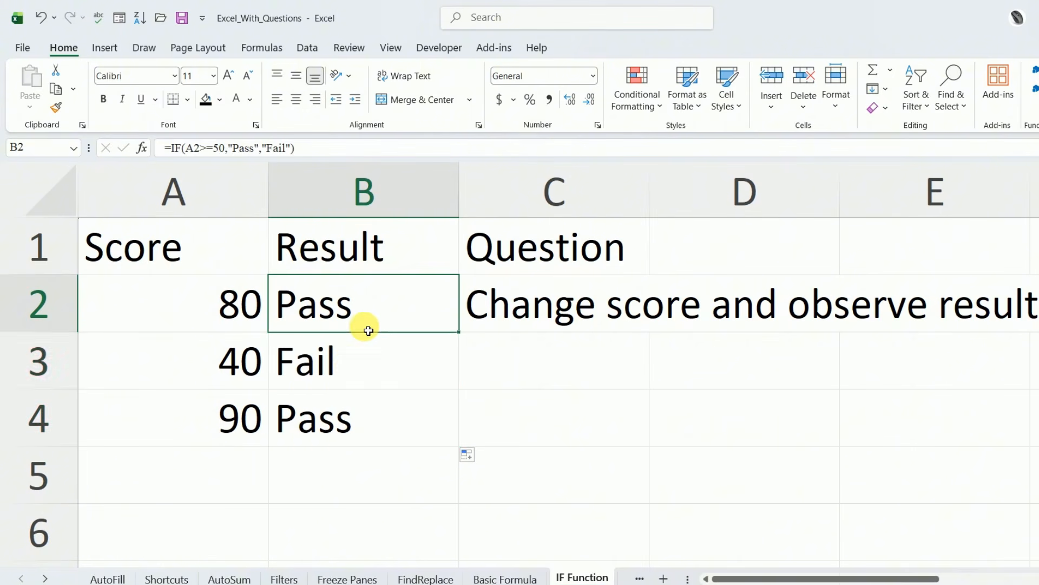
left_click(353, 359)
left_click(358, 428)
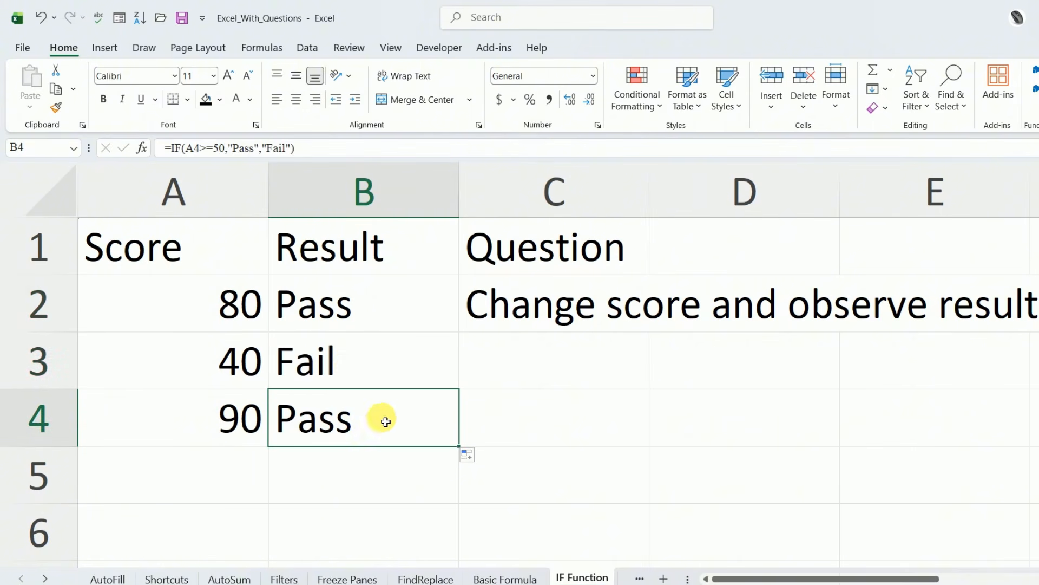
Step: Change the score in cell A3 to 89
left_click(238, 367)
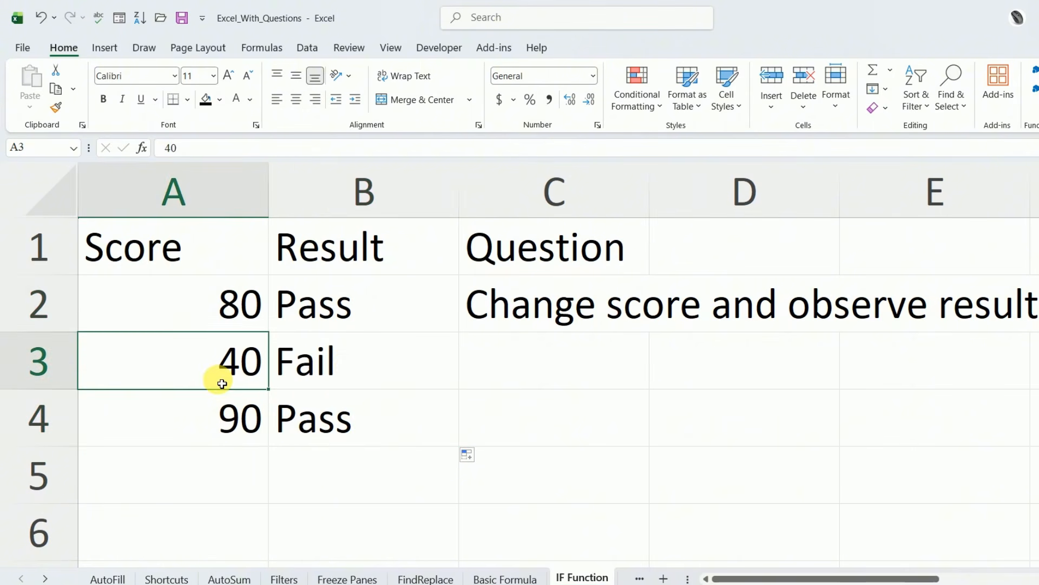
type("89")
key("Return")
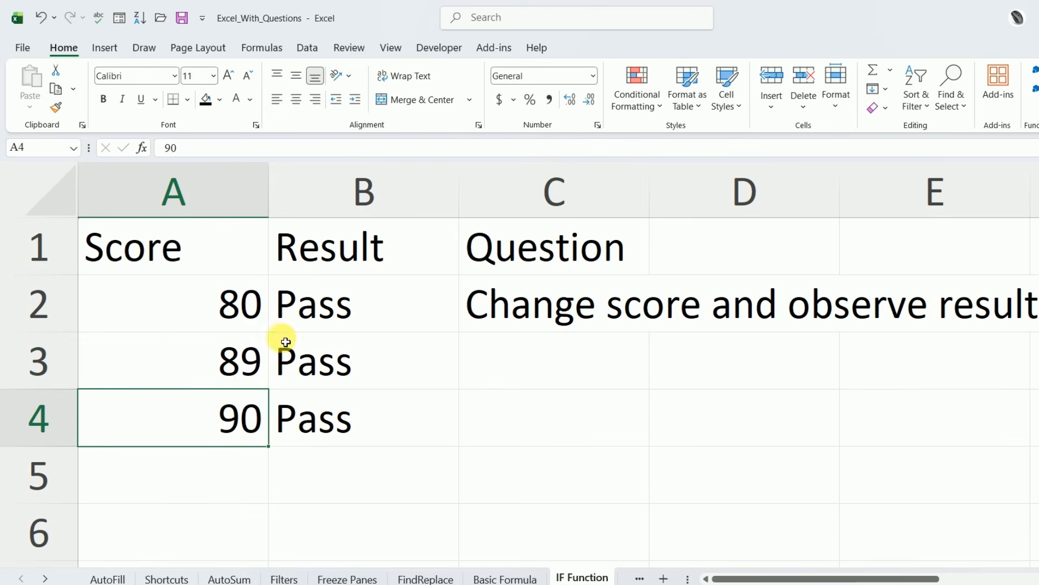
Step: Change the score in cell A2 to 34 to test a value below the pass mark
left_click(245, 314)
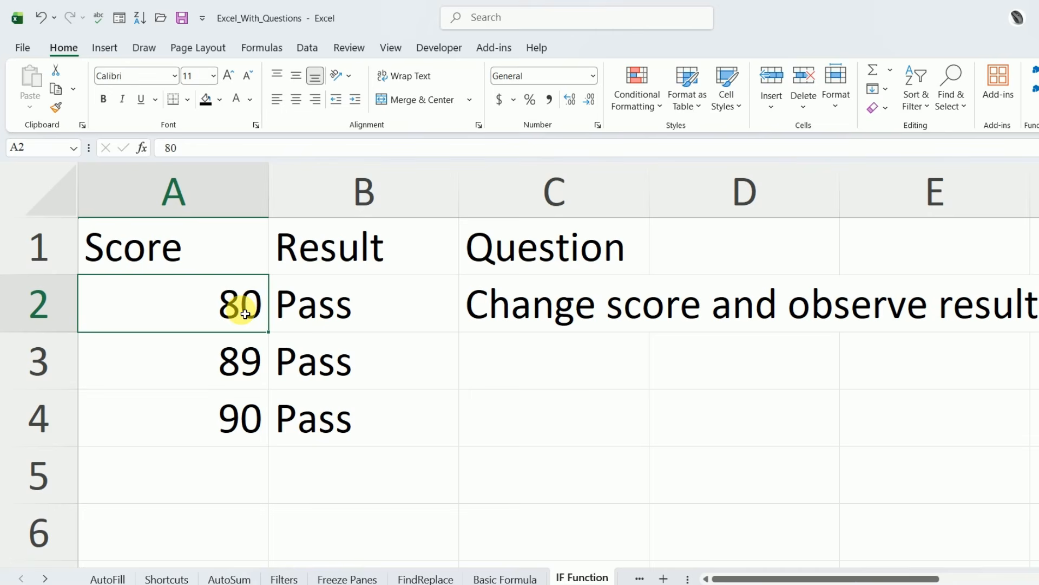
type("34")
key("Return")
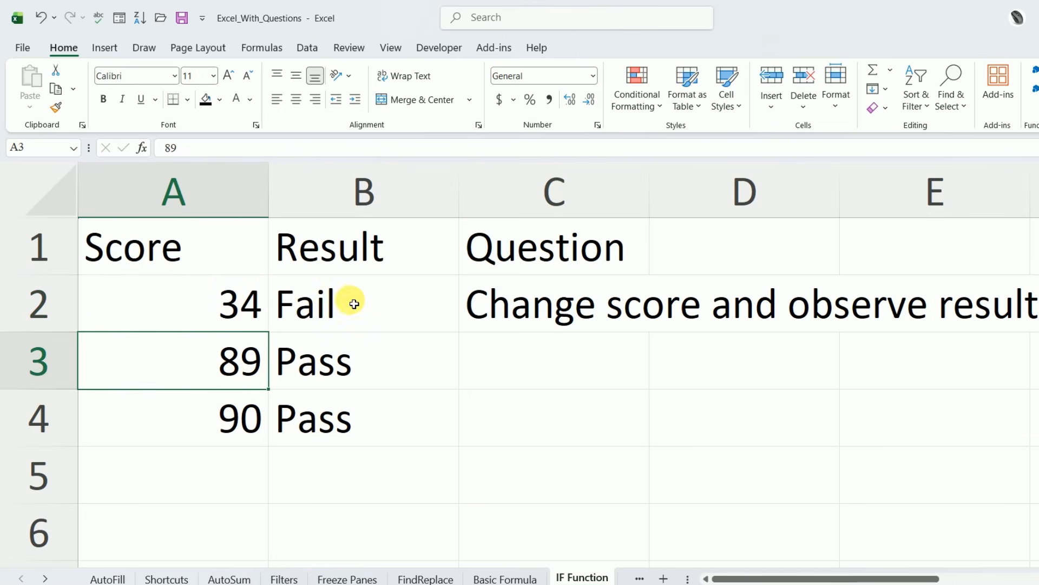
Step: Set the score in cell A2 to 50, exactly at the pass mark
left_click(253, 314)
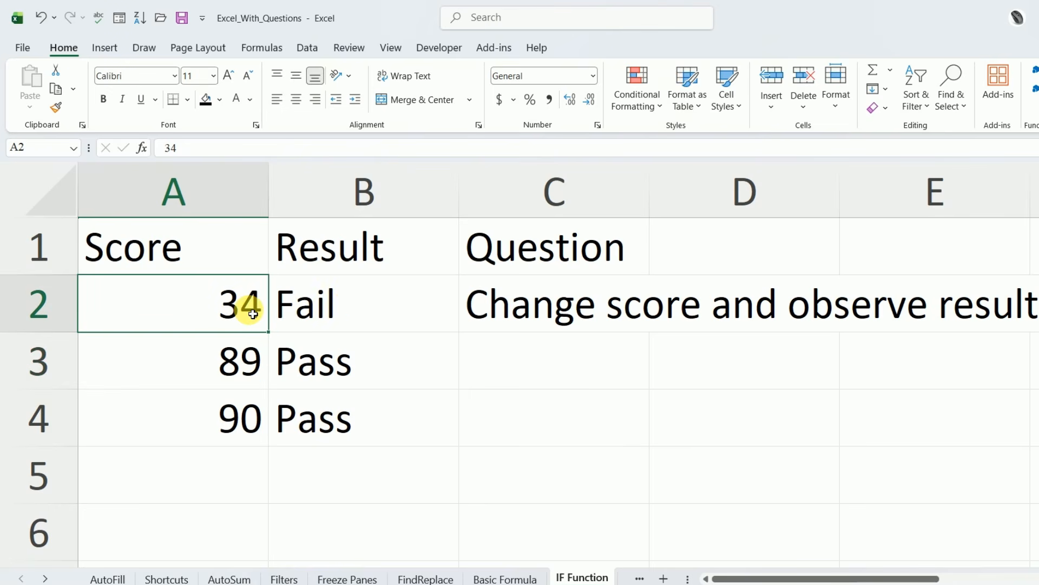
type("50")
key("Return")
Step: Remove the equals sign from the condition in B2's IF formula so it tests A2>50
left_click(328, 305)
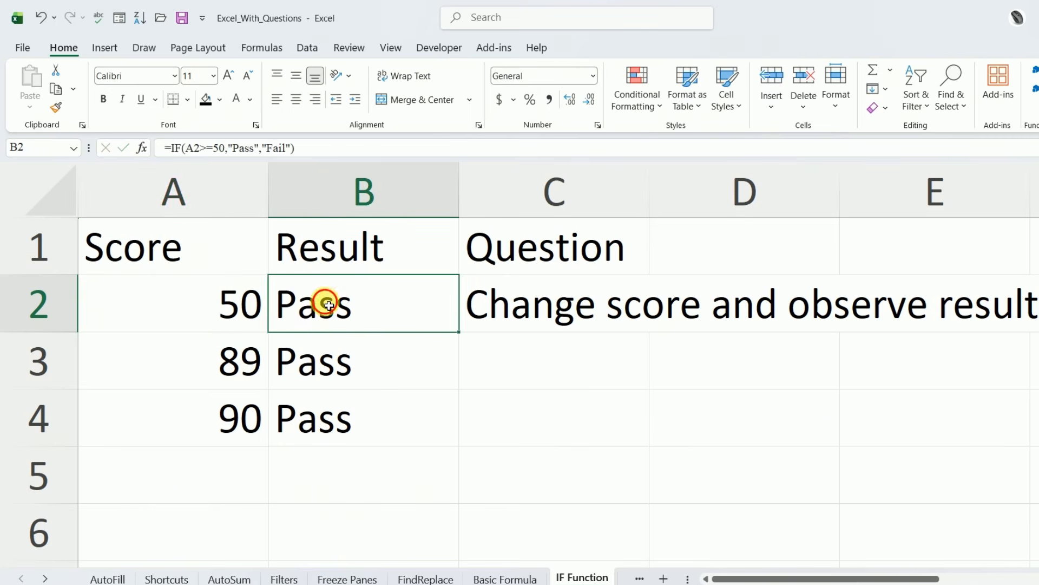
double_click(328, 305)
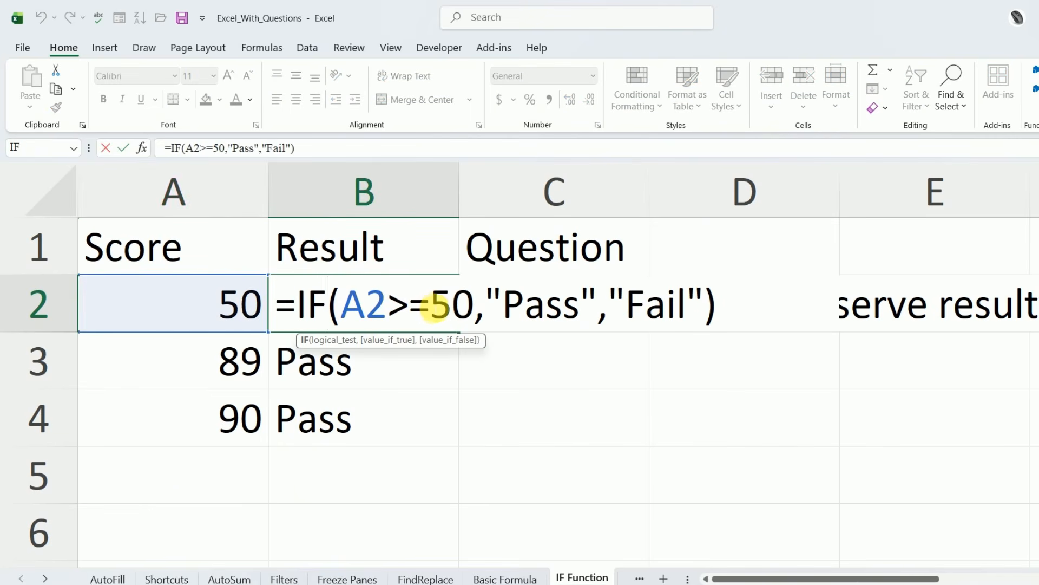
left_click(435, 310)
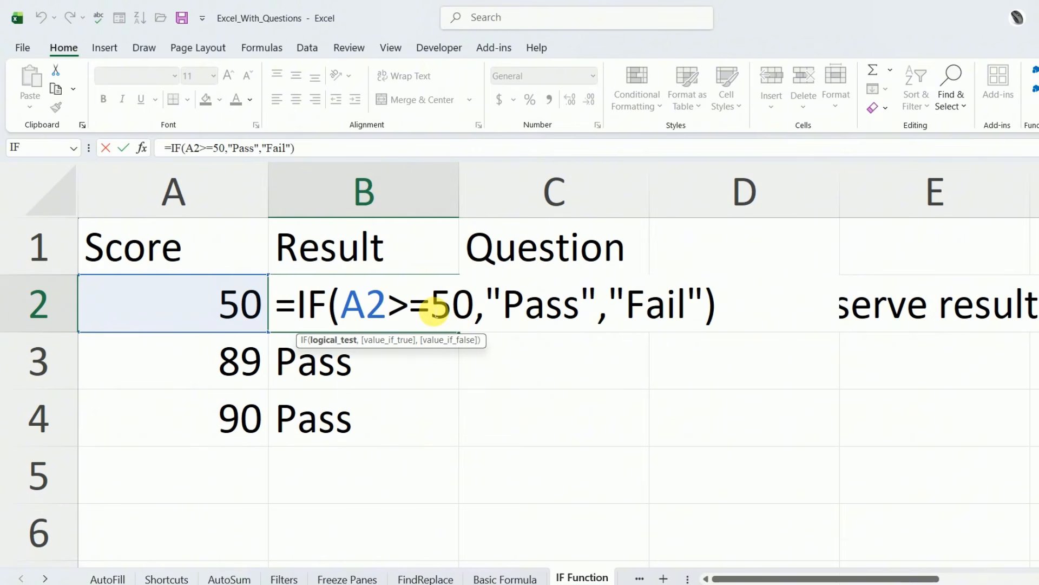
key("BackSpace")
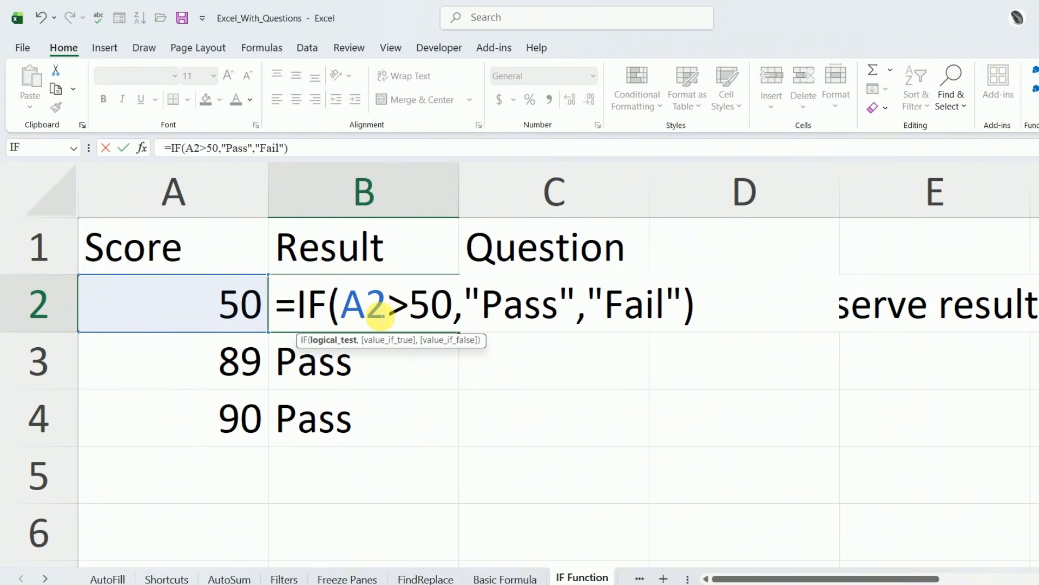
key("Return")
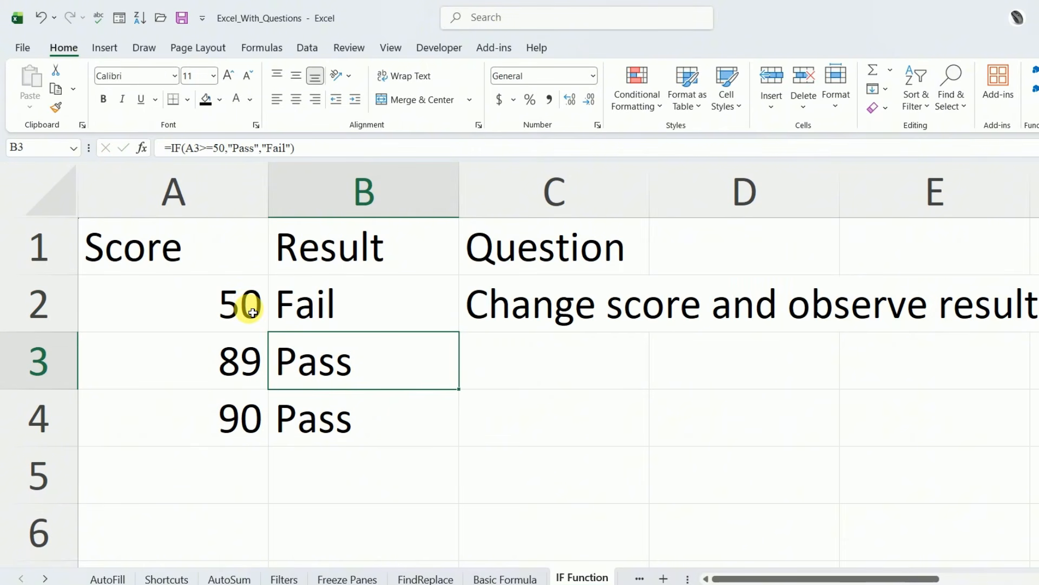
Step: Restore the equals sign in B2's IF formula so the condition tests A2>=50
left_click(323, 301)
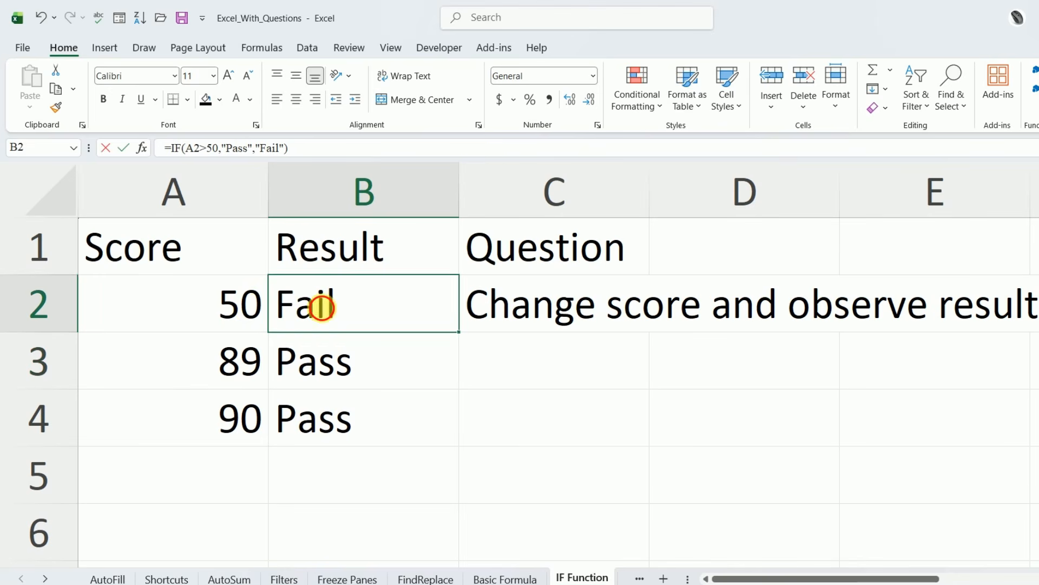
double_click(323, 302)
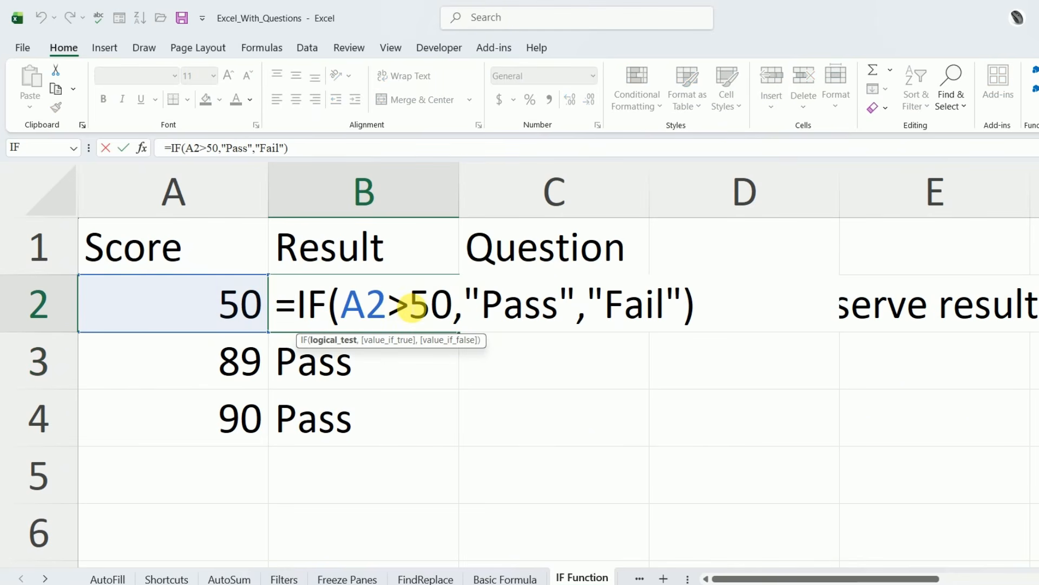
left_click(410, 307)
type("=")
key("Return")
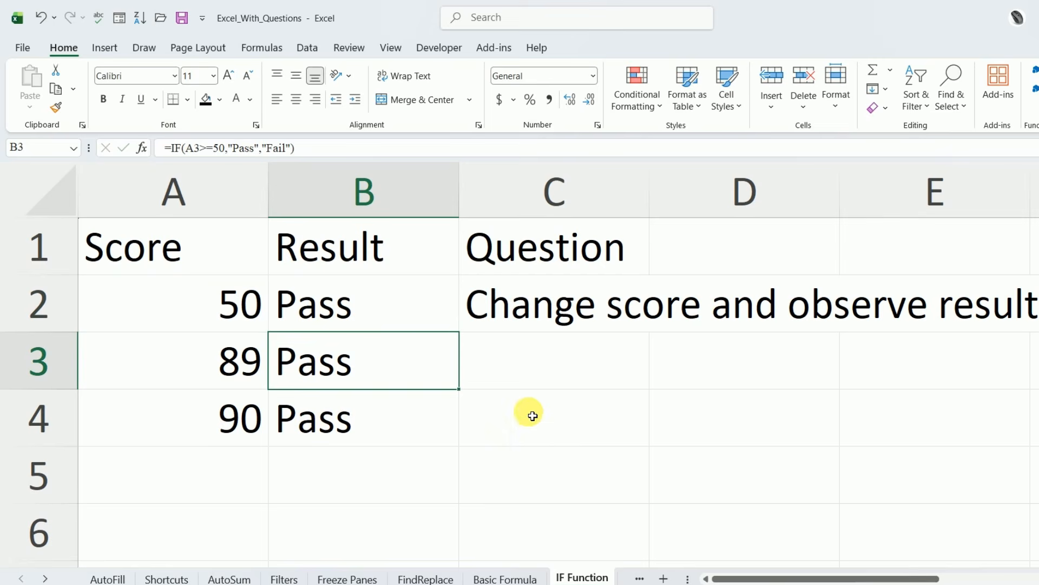
Step: Switch to the Sorting worksheet, look through the numbers in A2:A5, and select cell A2
key("ctrl+Page_Down")
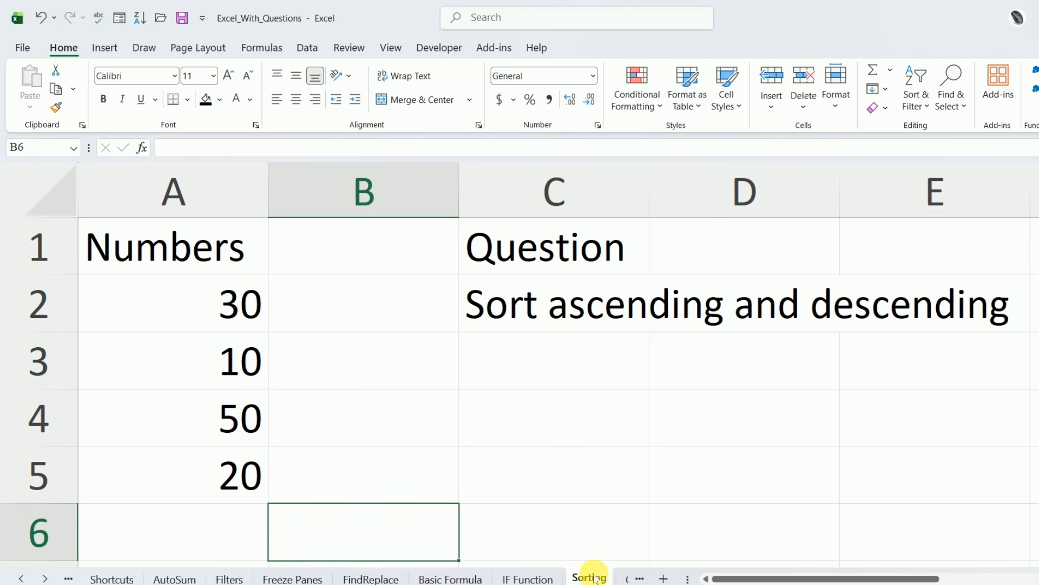
left_click(524, 396)
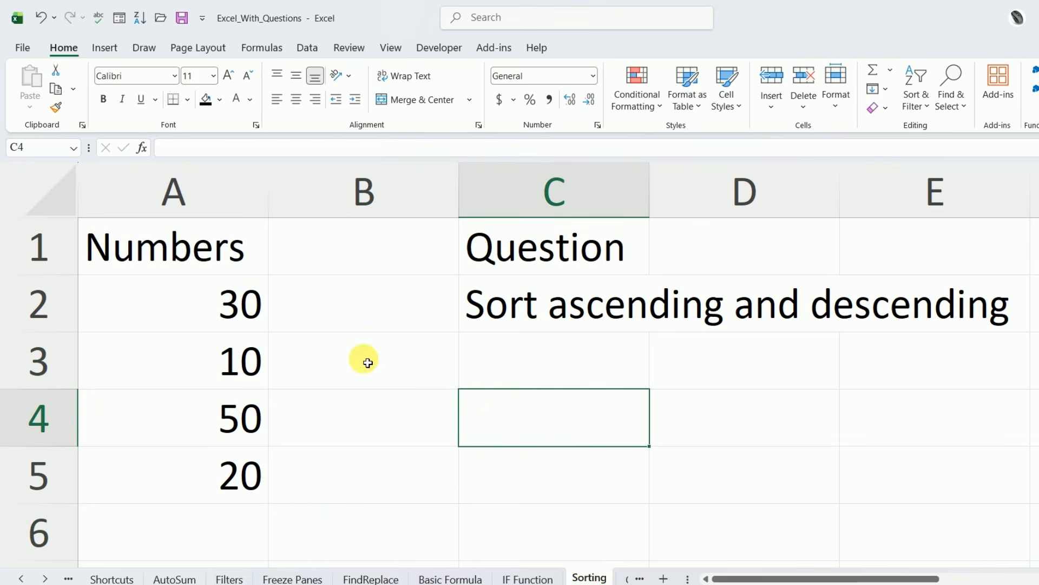
left_click(248, 303)
left_click(249, 368)
left_click(249, 416)
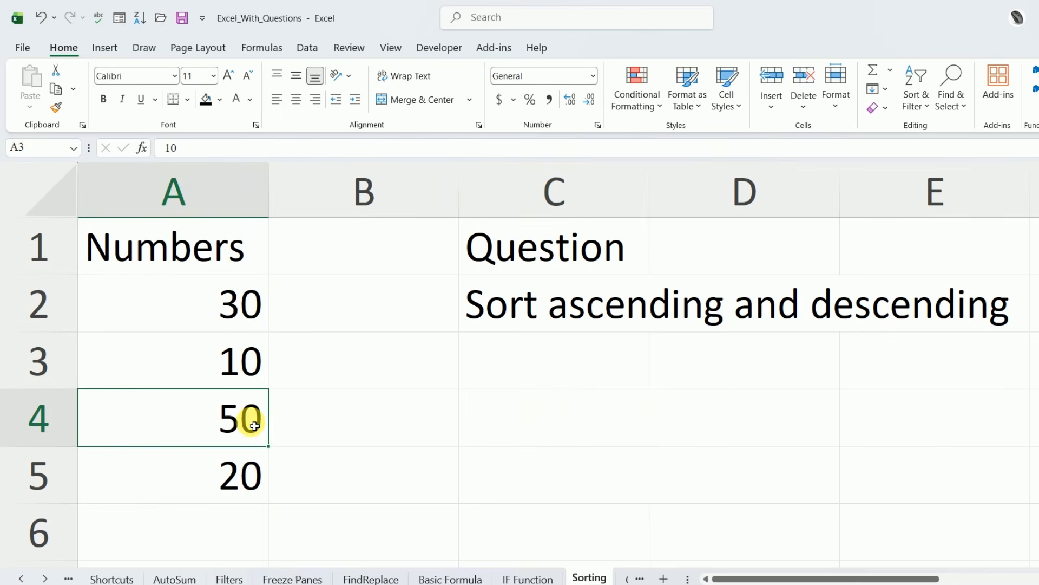
left_click(244, 462)
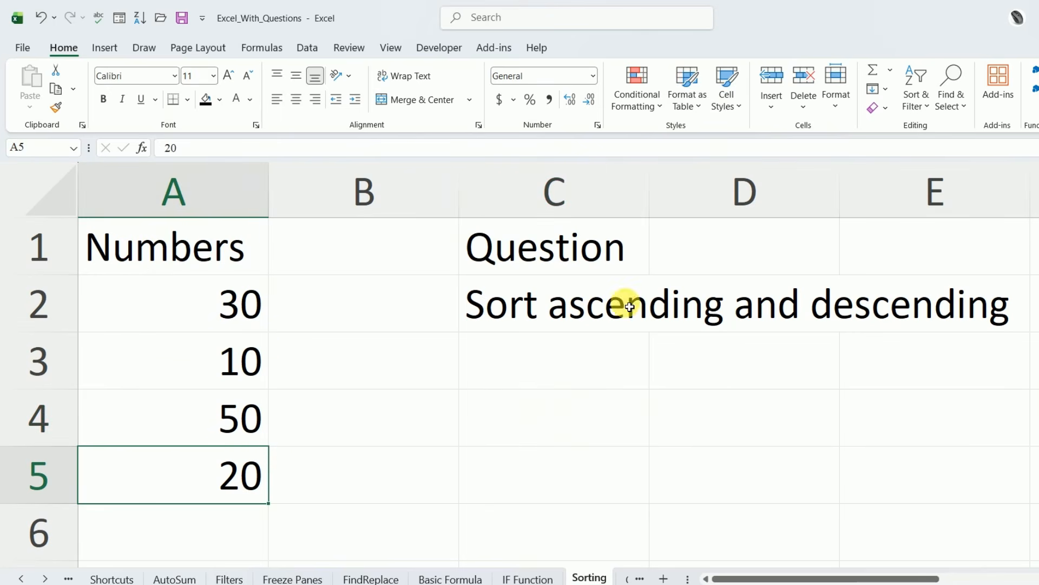
left_click(371, 440)
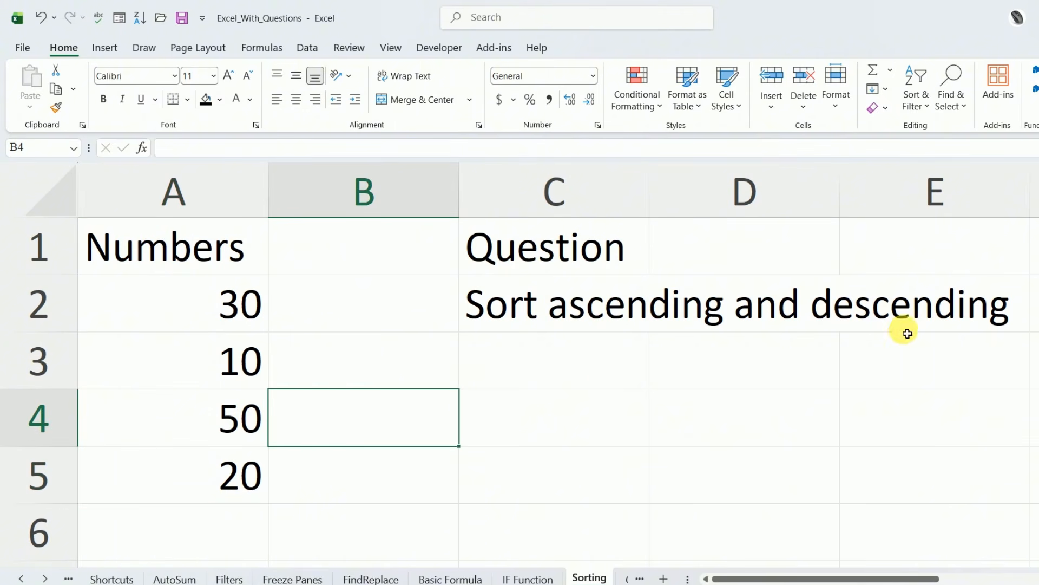
left_click(233, 325)
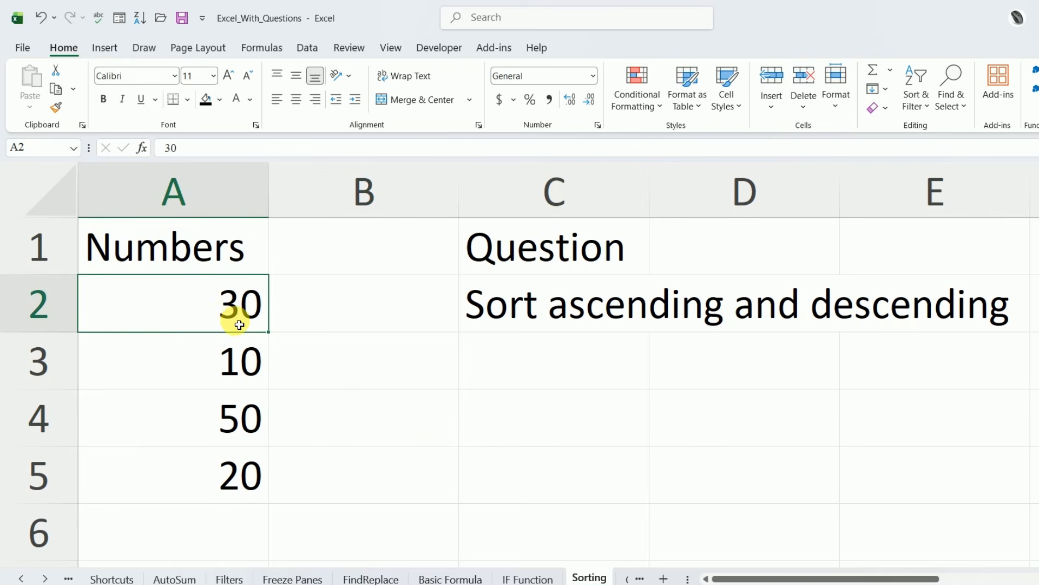
Step: Sort the numbers in A2:A5 from smallest to largest and go through the sorted values
left_click_drag(229, 309, 227, 468)
left_click(209, 301)
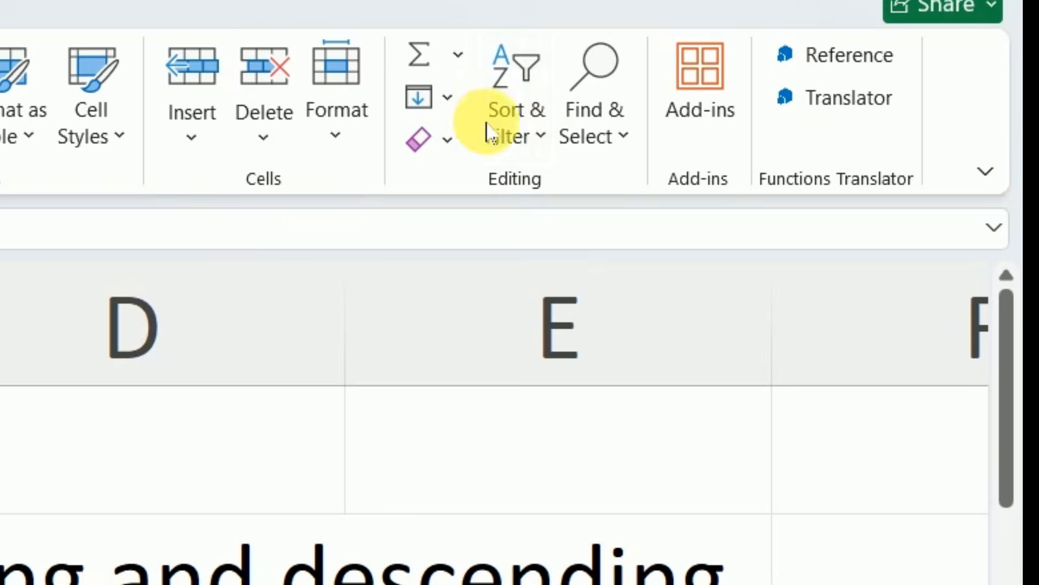
left_click(541, 147)
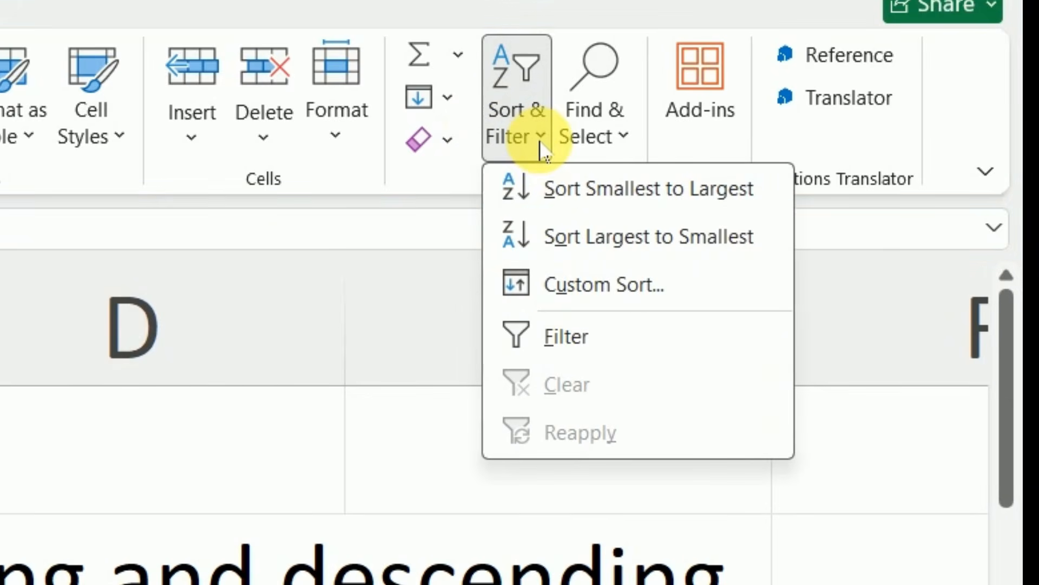
left_click(612, 196)
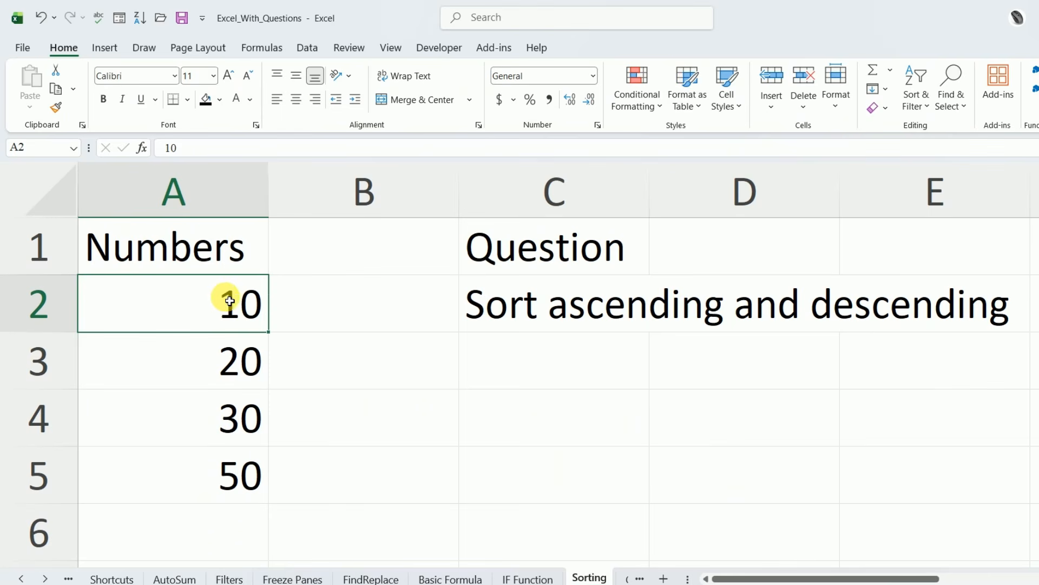
left_click(238, 360)
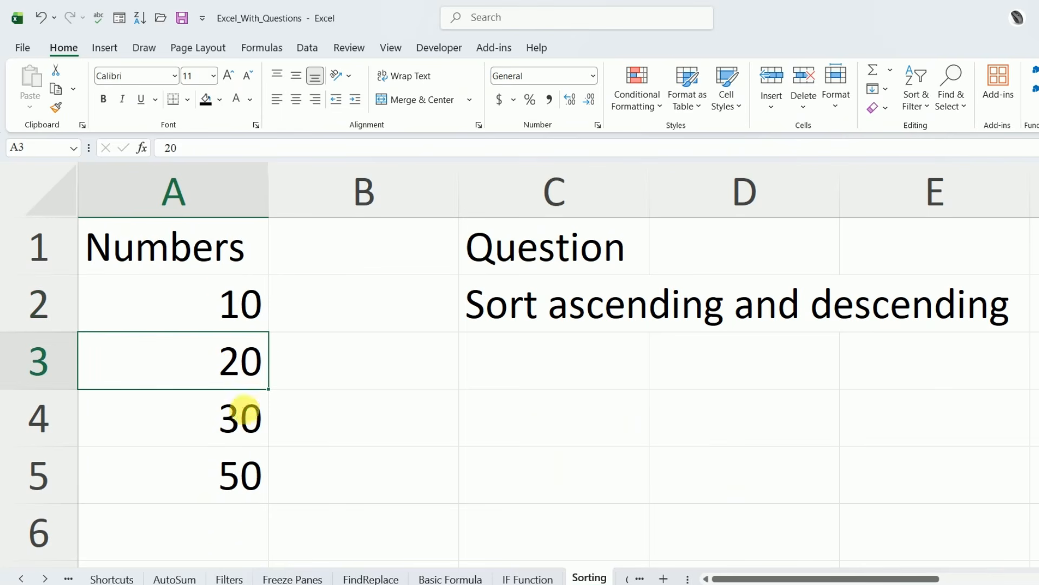
left_click(244, 416)
left_click(253, 476)
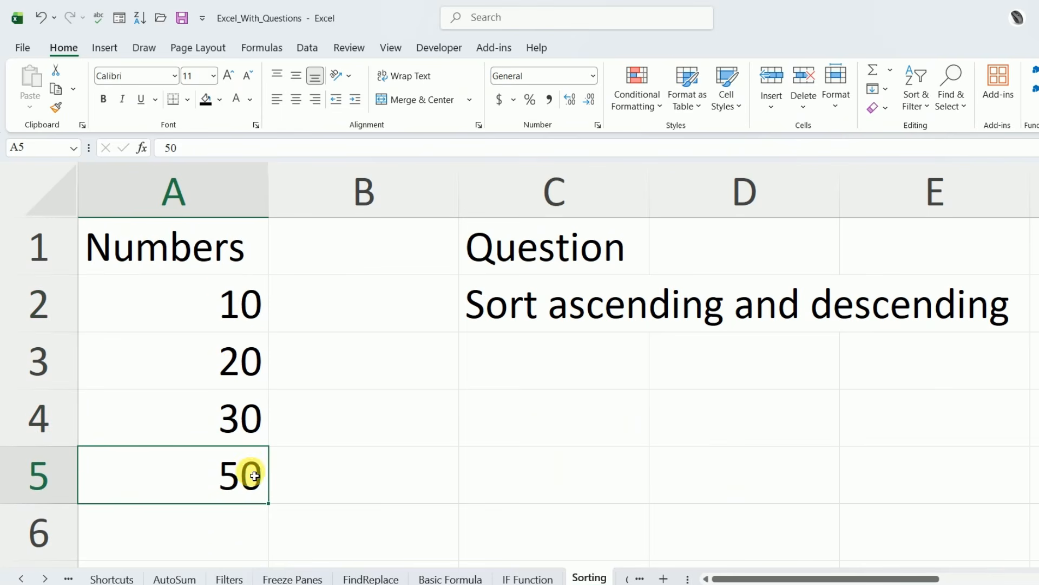
Step: Sort the column A numbers from largest to smallest and go through the new order
left_click(239, 301)
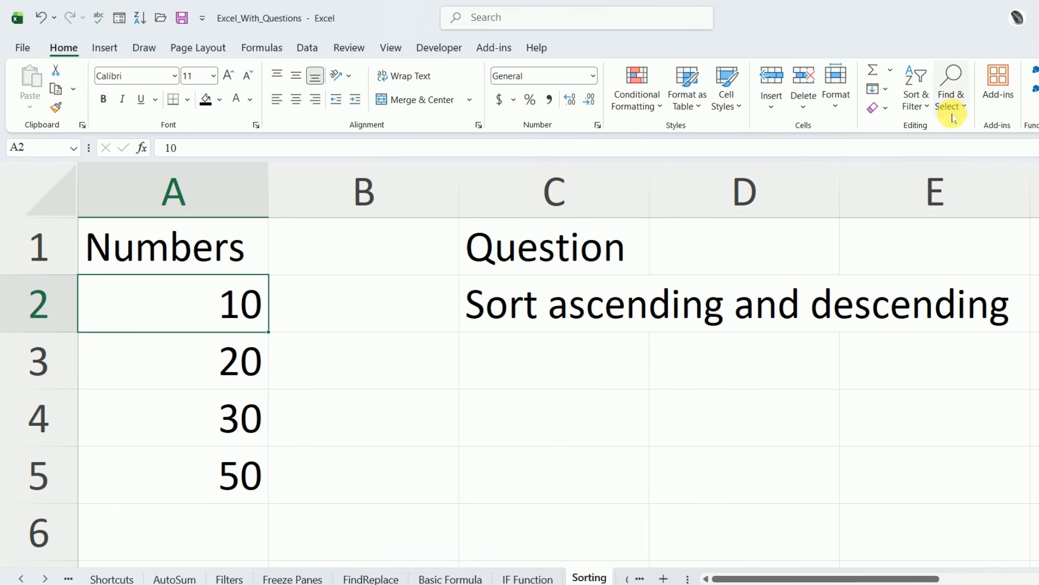
left_click(919, 111)
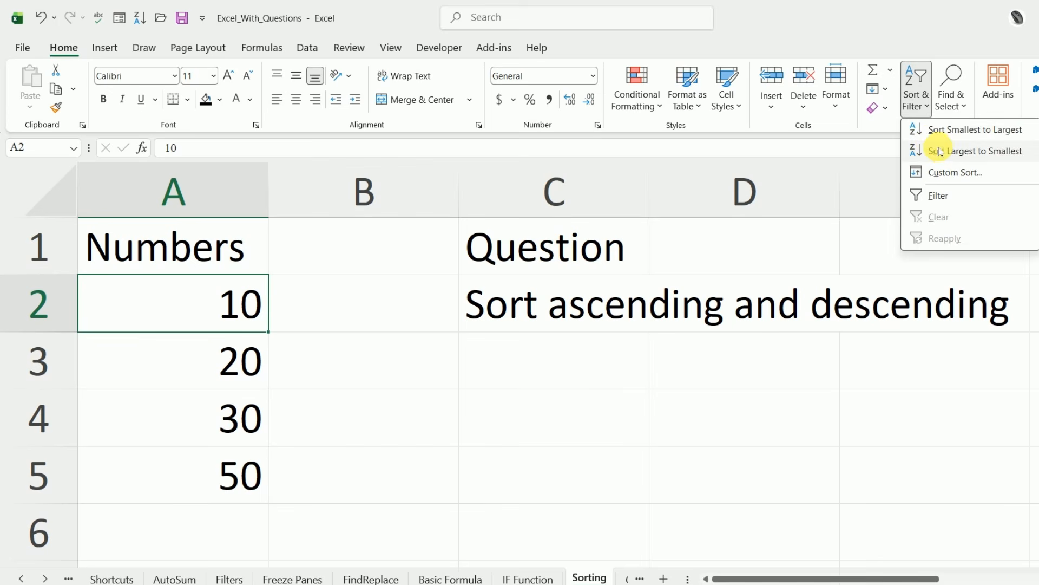
left_click(939, 153)
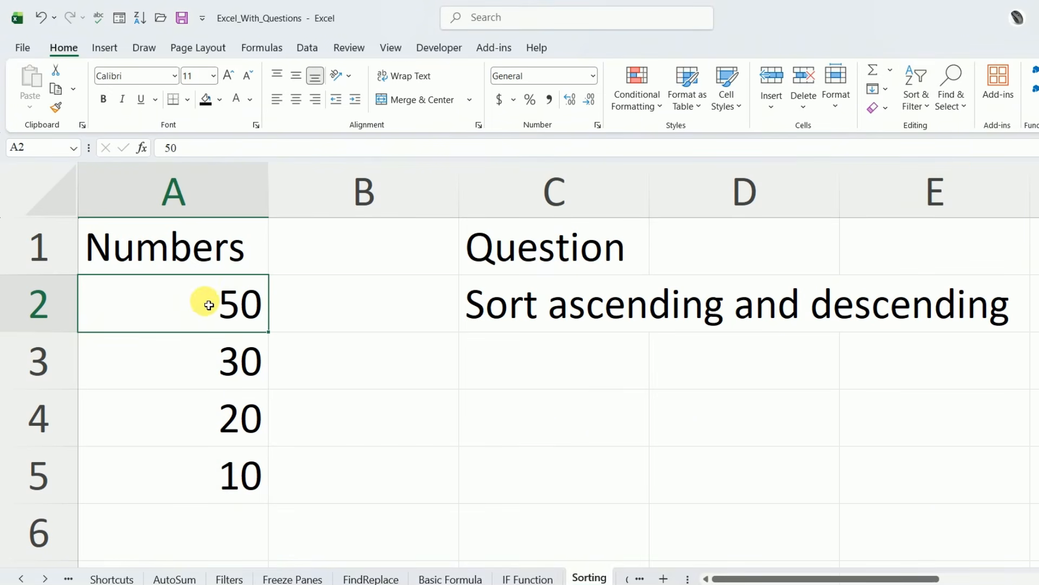
left_click(226, 368)
left_click(236, 425)
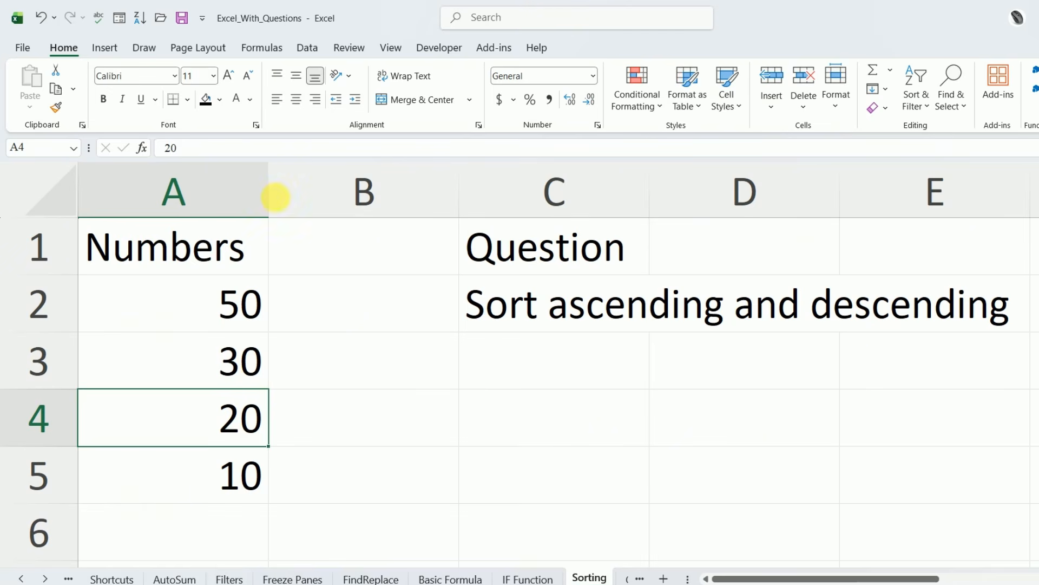
Step: Re-sort the Numbers column in ascending order and back to descending order with the quick sort commands
left_click(239, 297)
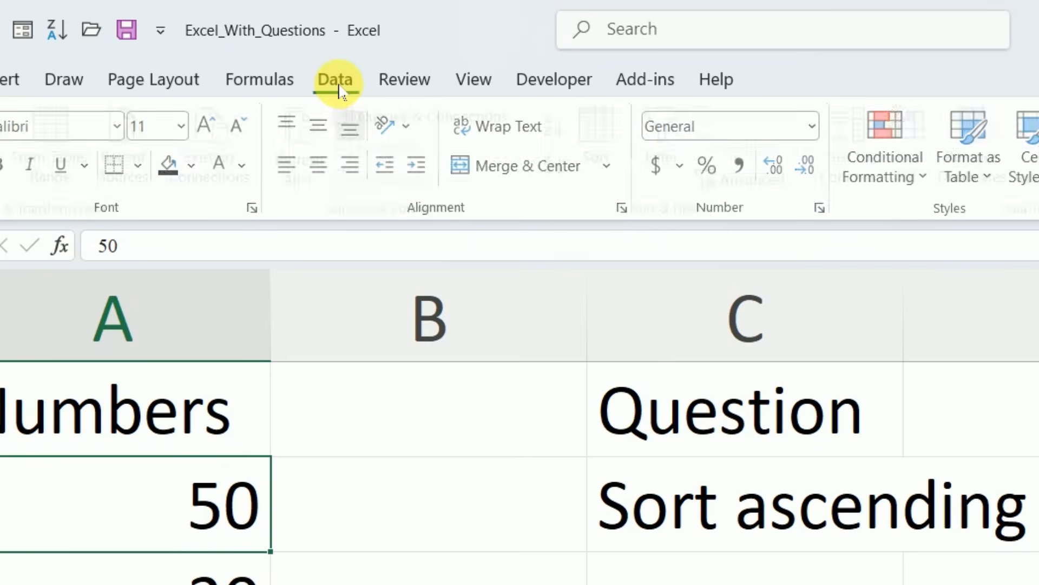
left_click(307, 49)
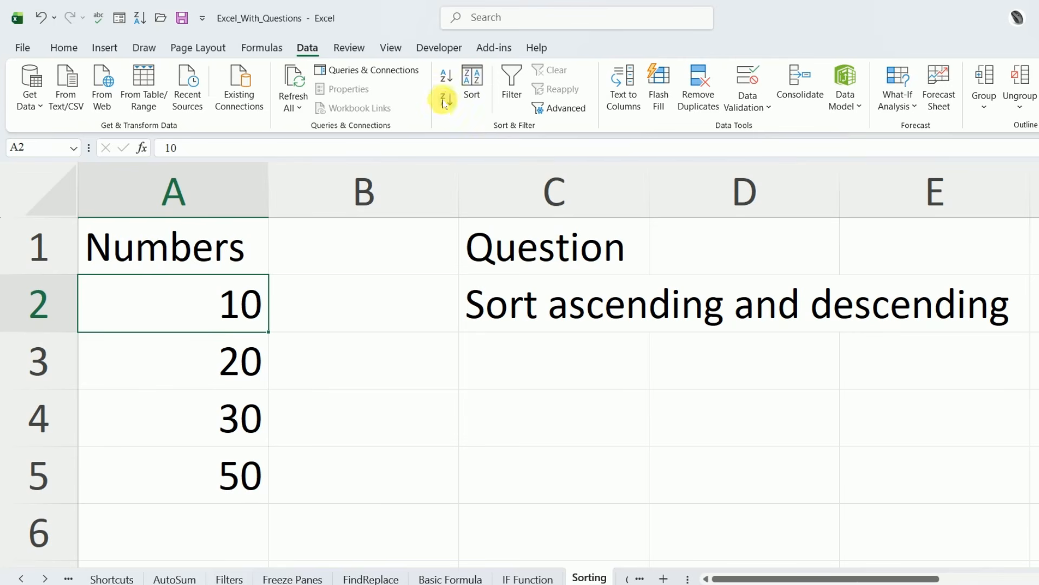
left_click(444, 101)
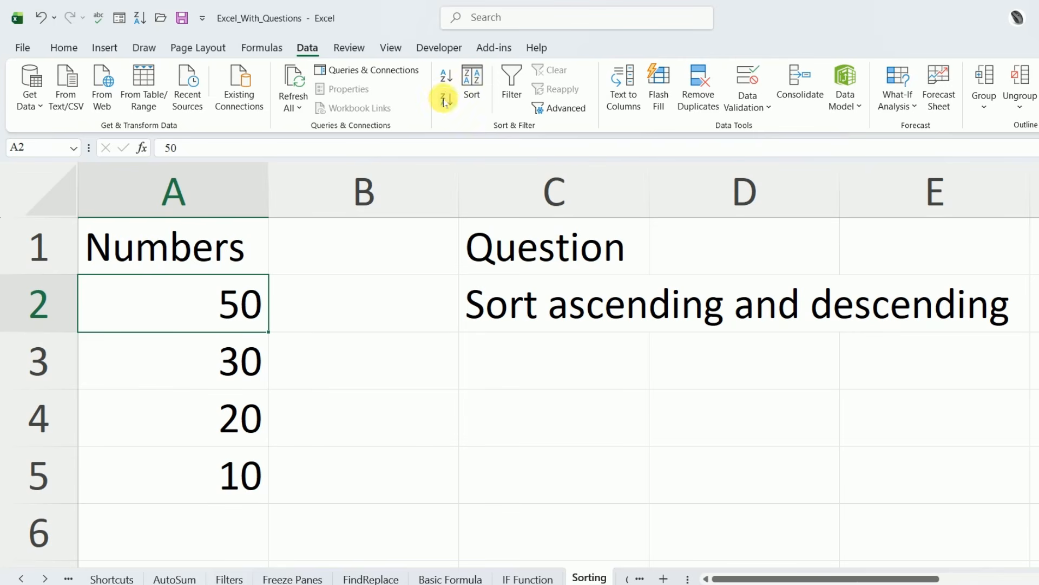
left_click(319, 333)
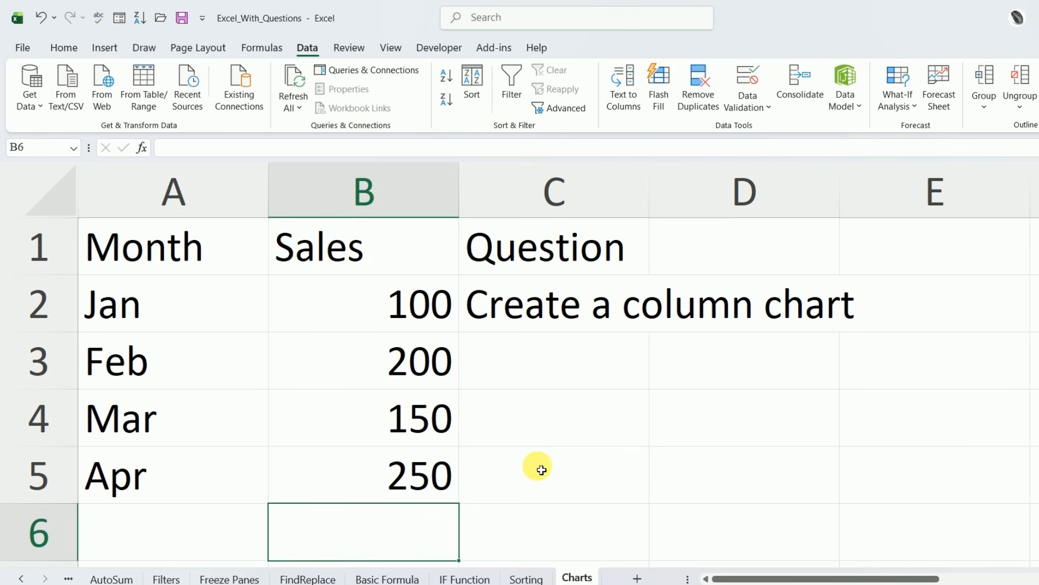
Step: On the Charts worksheet, examine the Month and Sales headers and the data range A1:B5
left_click(550, 412)
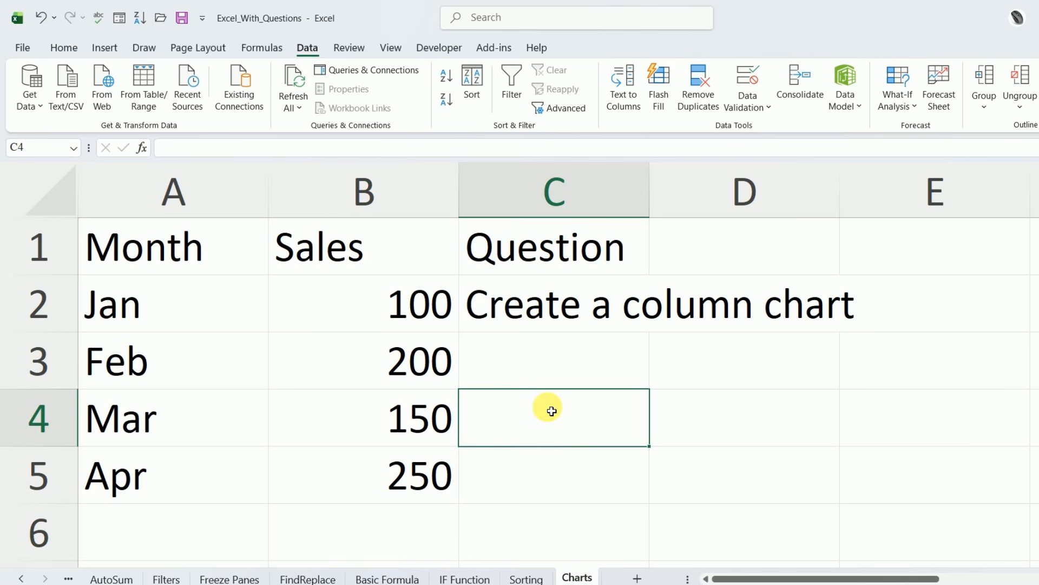
left_click(213, 248)
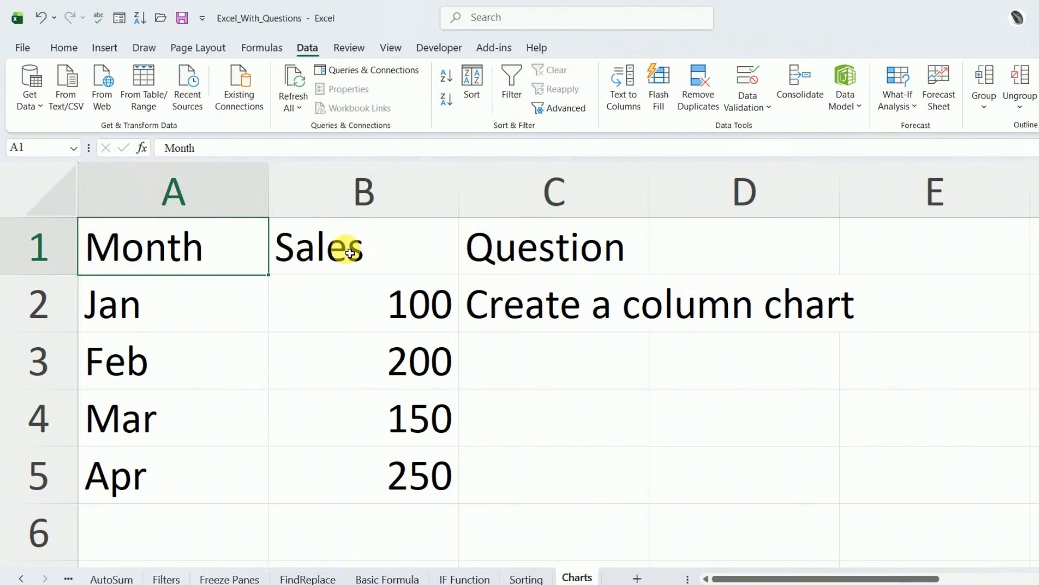
left_click(357, 252)
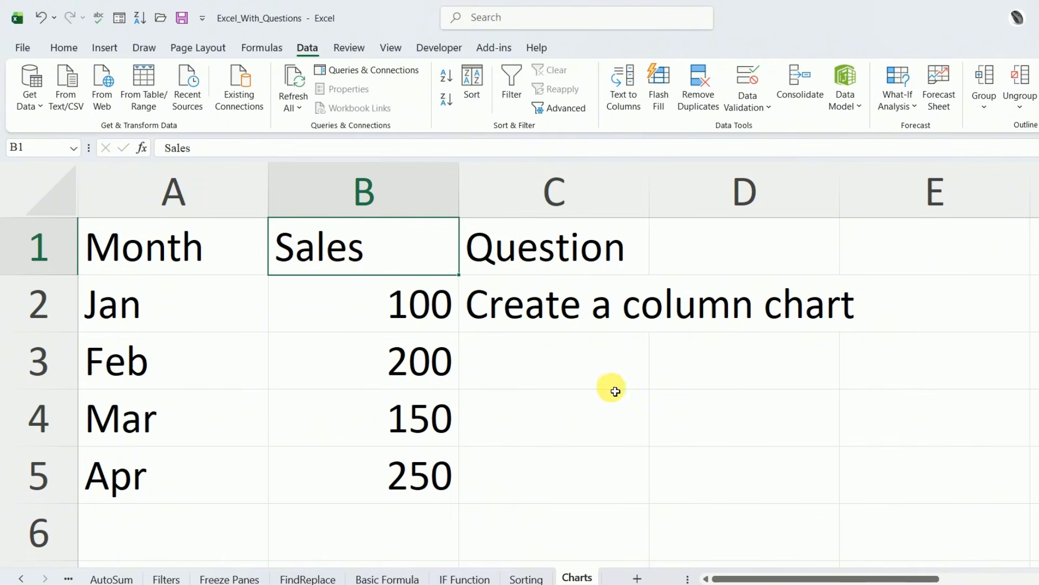
left_click(213, 295)
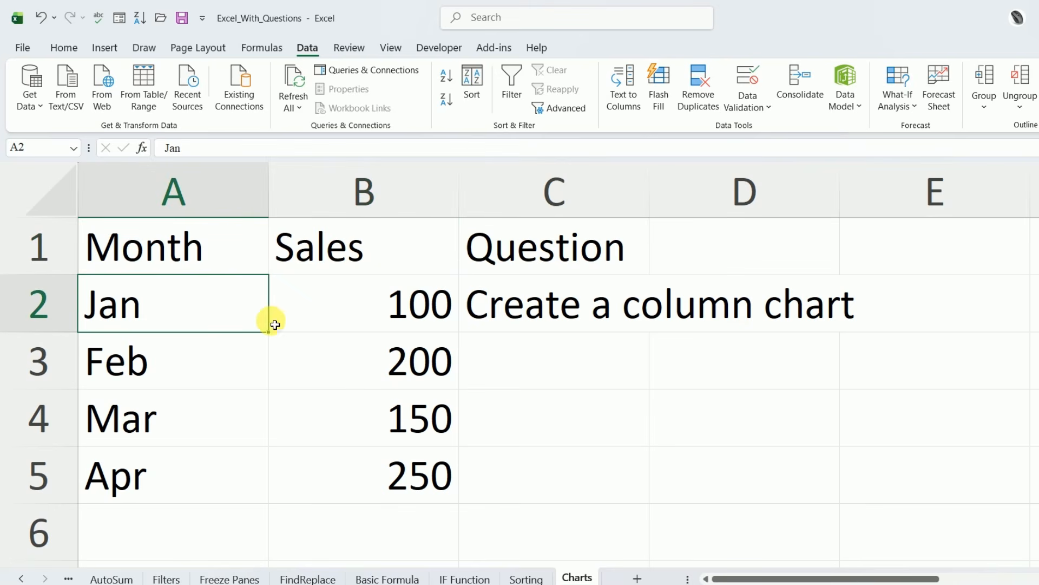
left_click_drag(170, 262, 373, 475)
left_click(466, 430)
left_click(379, 401)
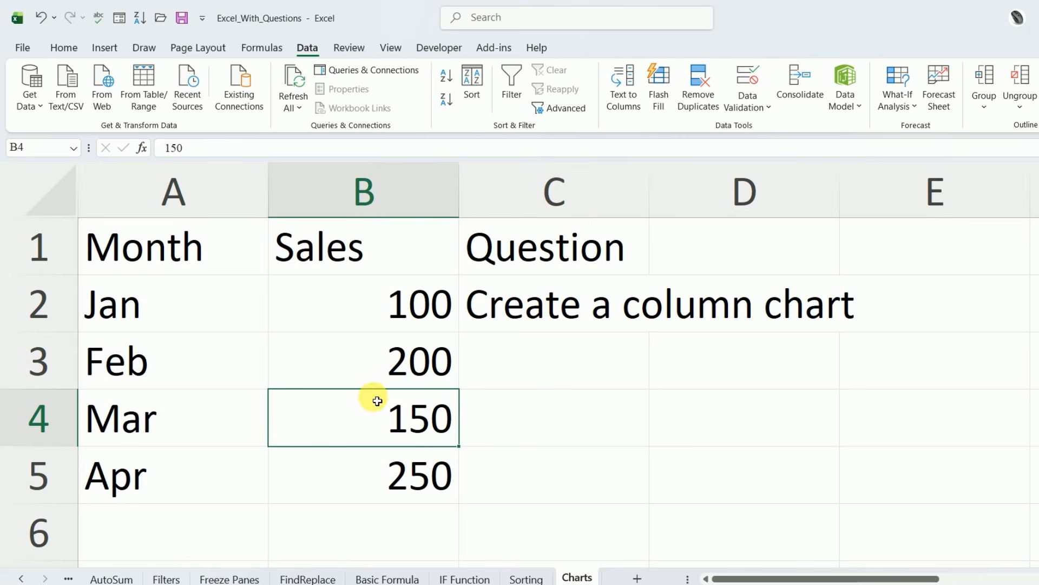
left_click(178, 296)
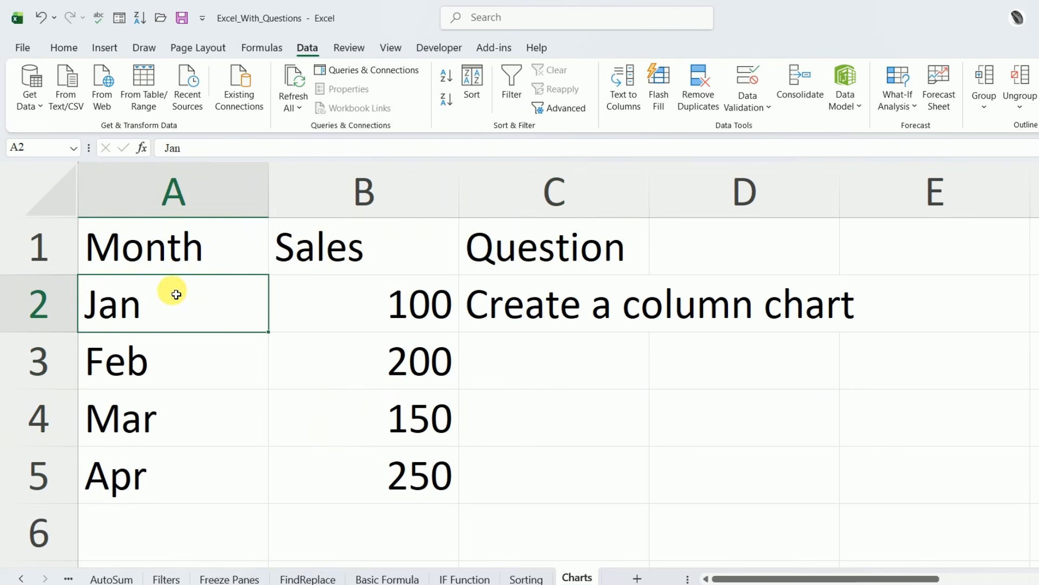
Step: Preview the recommended line and pie charts for A1:B5 and insert a Clustered Column chart from that range
left_click_drag(169, 248, 393, 475)
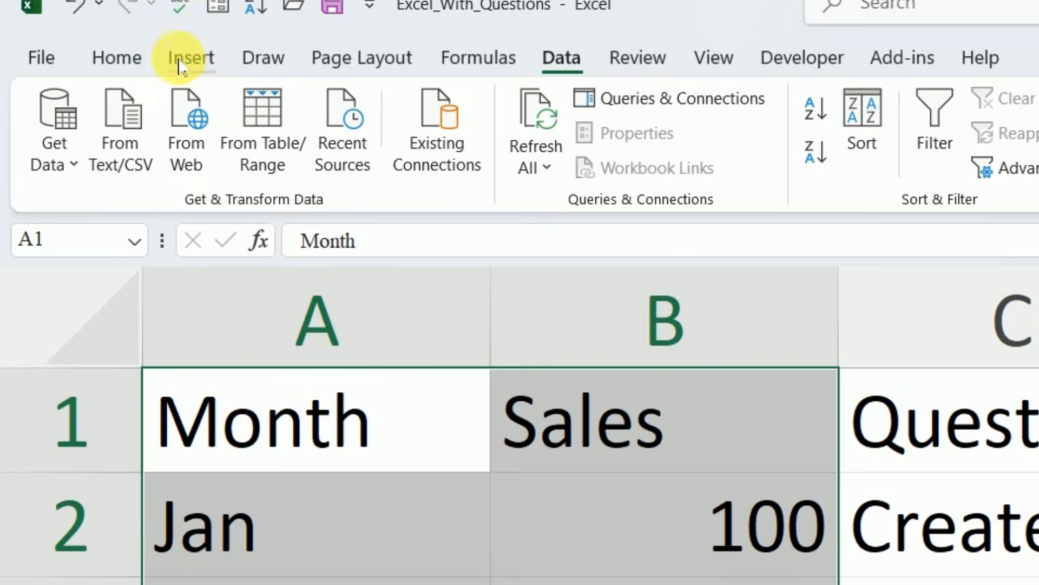
left_click(189, 60)
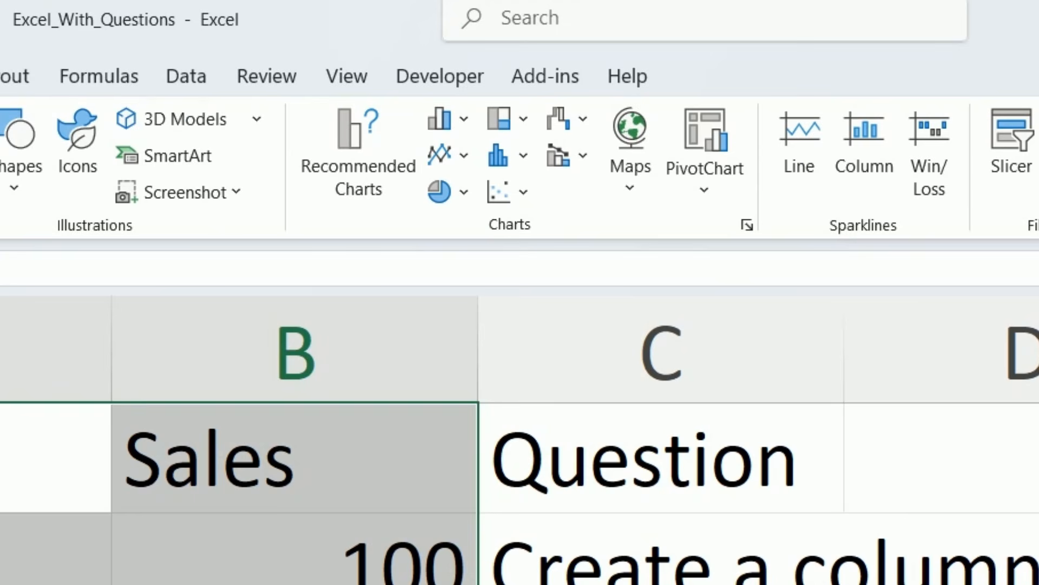
left_click(339, 150)
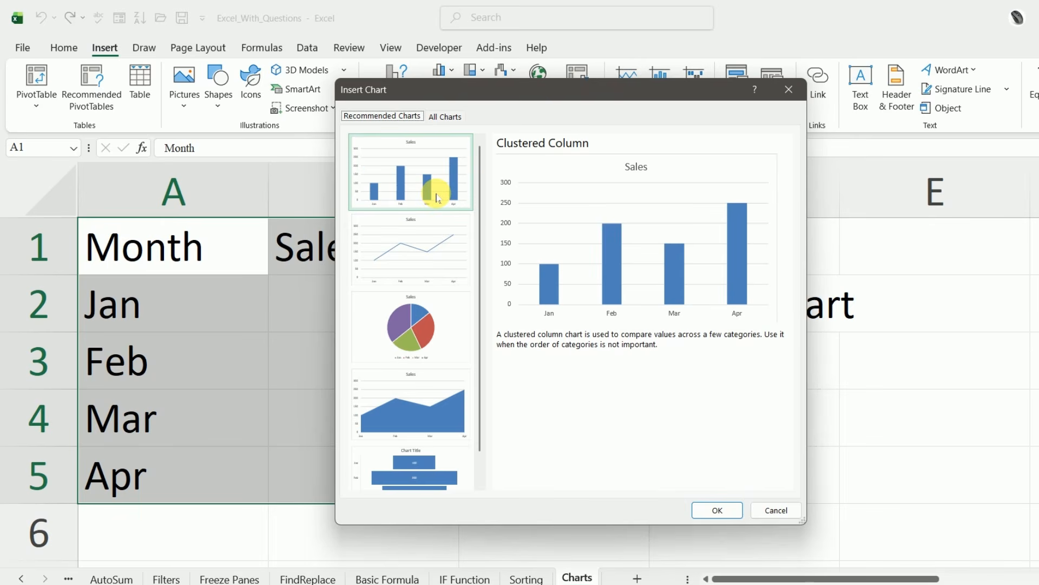
left_click(413, 242)
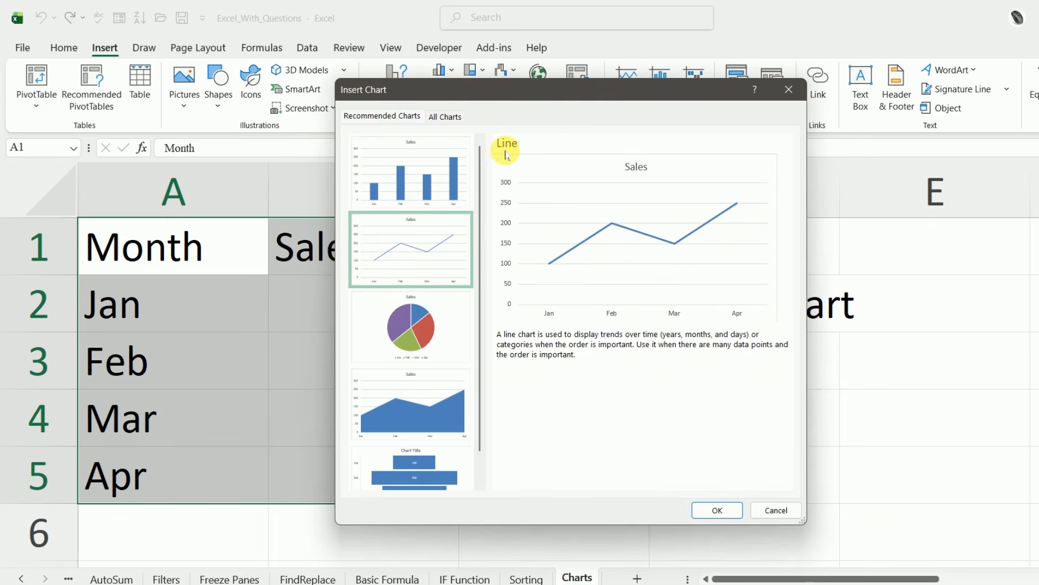
left_click(420, 303)
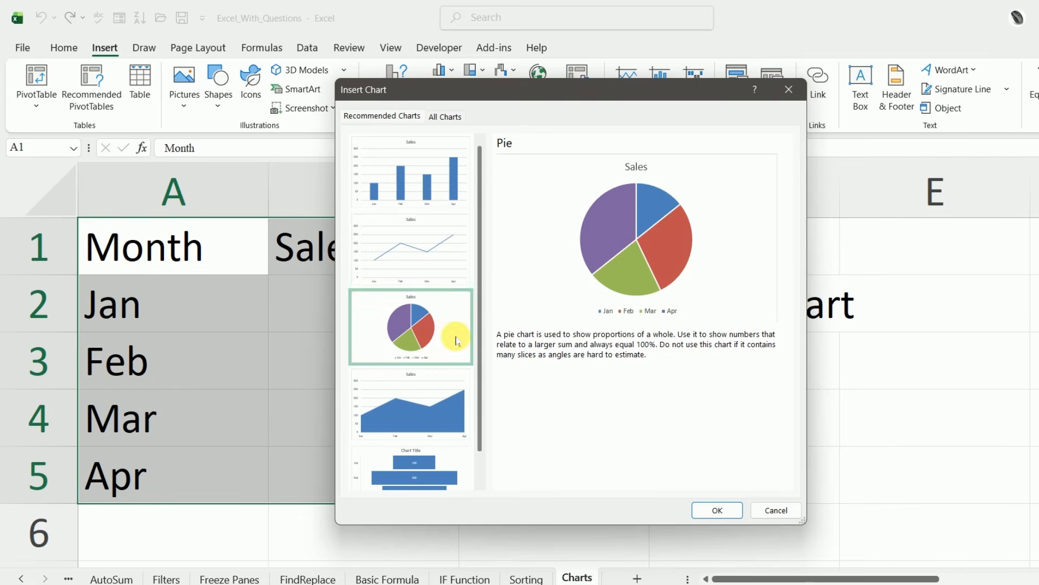
left_click(428, 186)
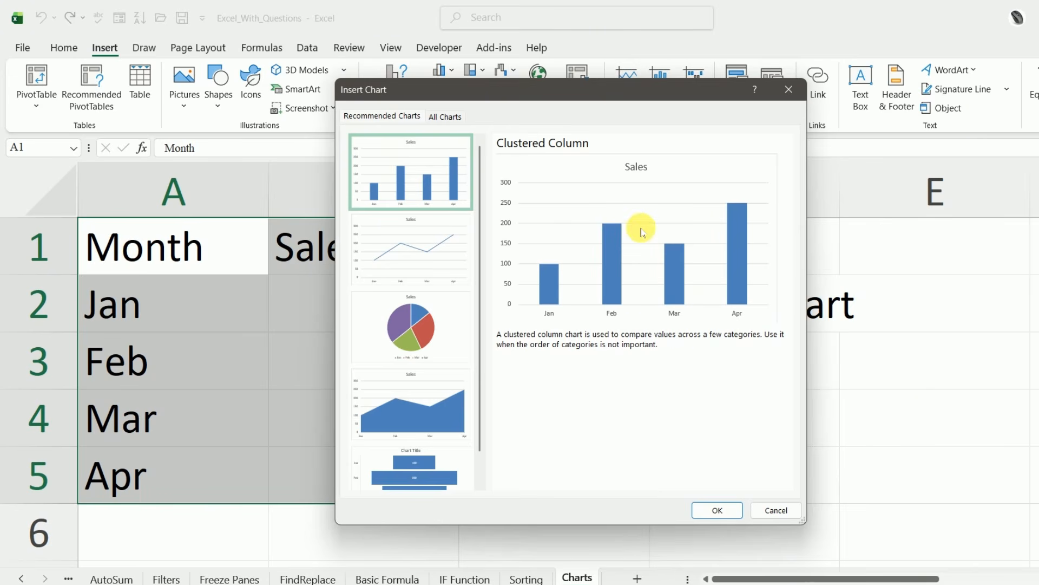
left_click(704, 511)
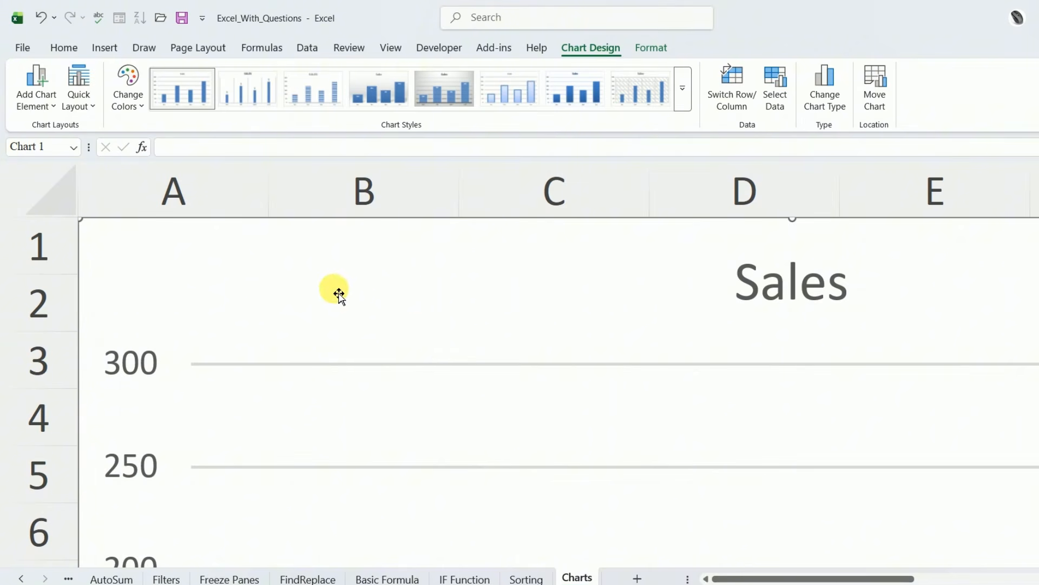
Step: Shrink the Sales column chart and place it beside the data, clear of the Month and Sales columns and the question text
left_click_drag(339, 294, 490, 317)
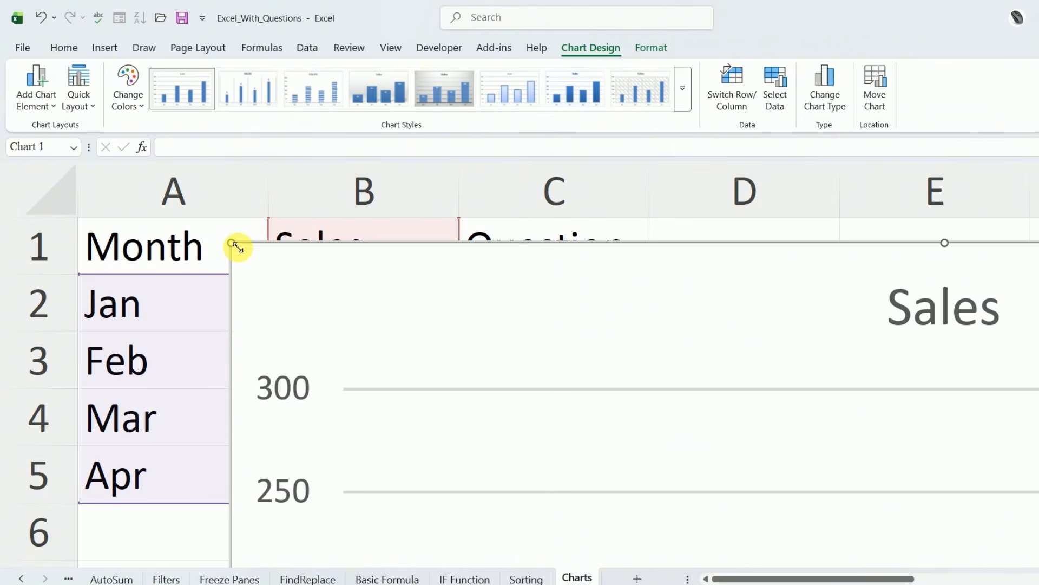
left_click_drag(269, 260, 461, 294)
scroll(758, 466, "down", 5)
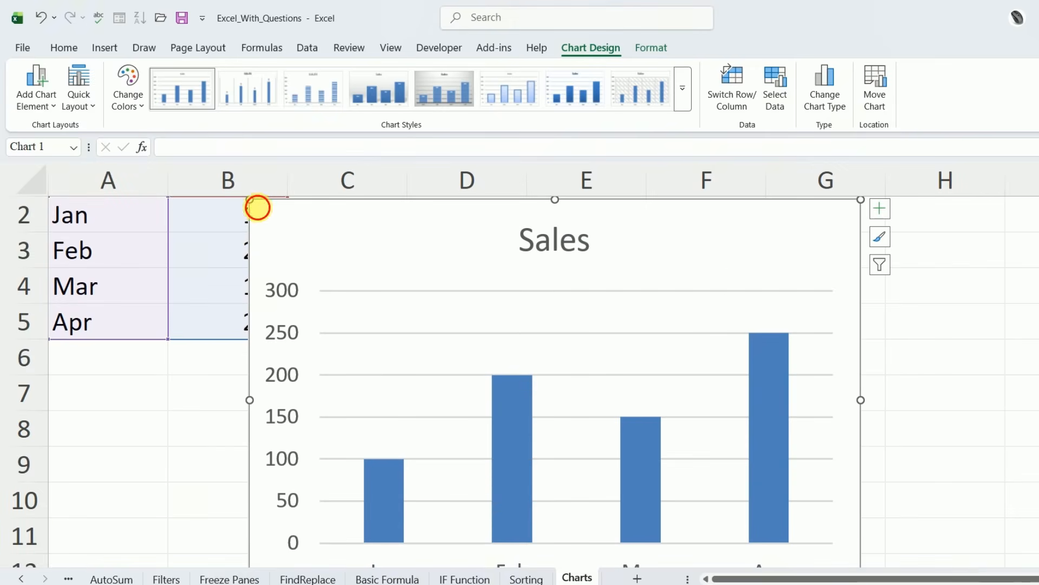
left_click_drag(257, 207, 545, 343)
left_click_drag(631, 362, 420, 224)
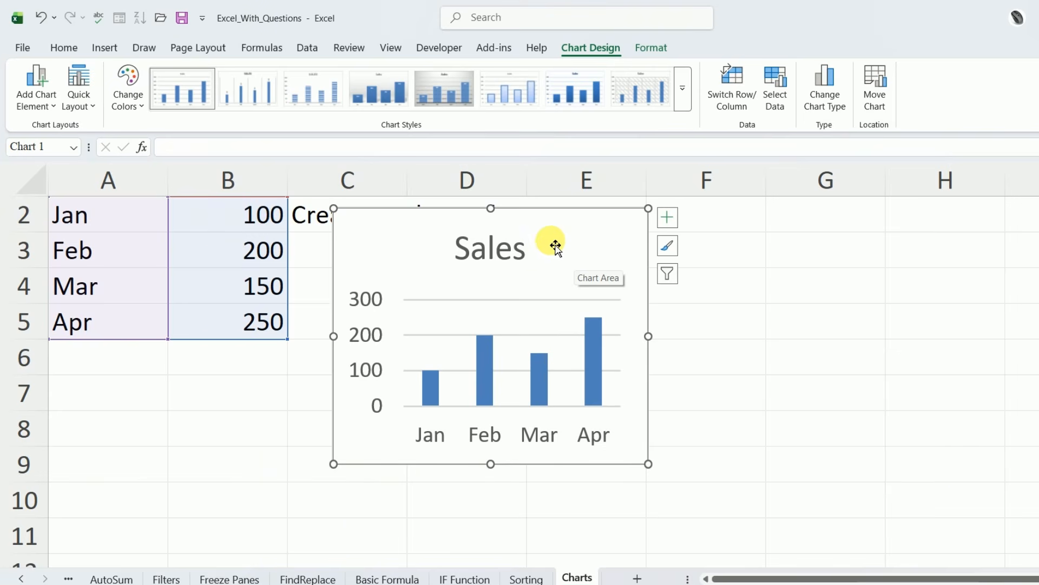
left_click_drag(594, 230, 819, 236)
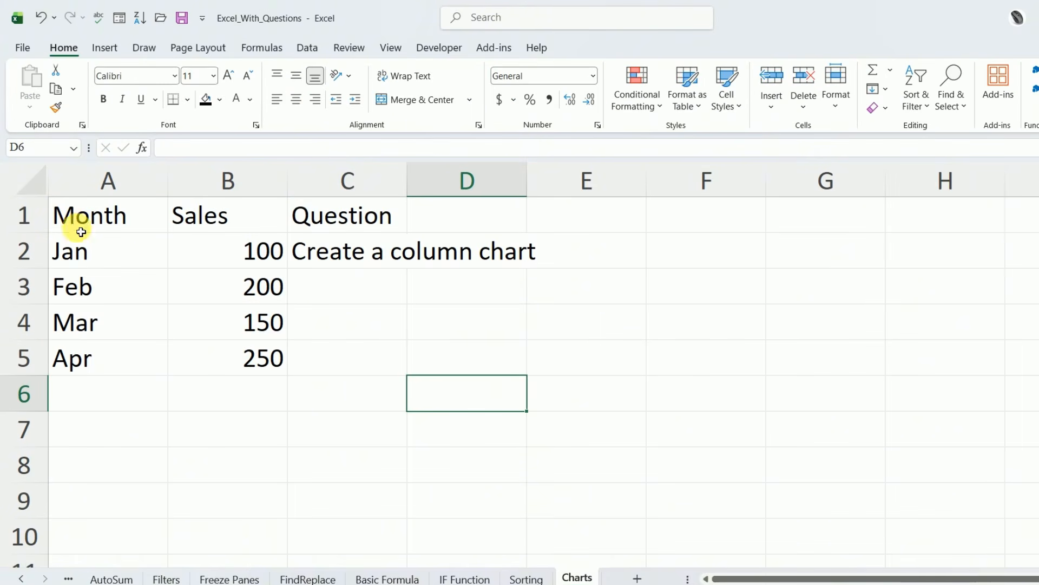
Step: Convert the range A1:B5 into a table that uses Month and Sales as its headers, and deselect it
left_click_drag(78, 223, 254, 353)
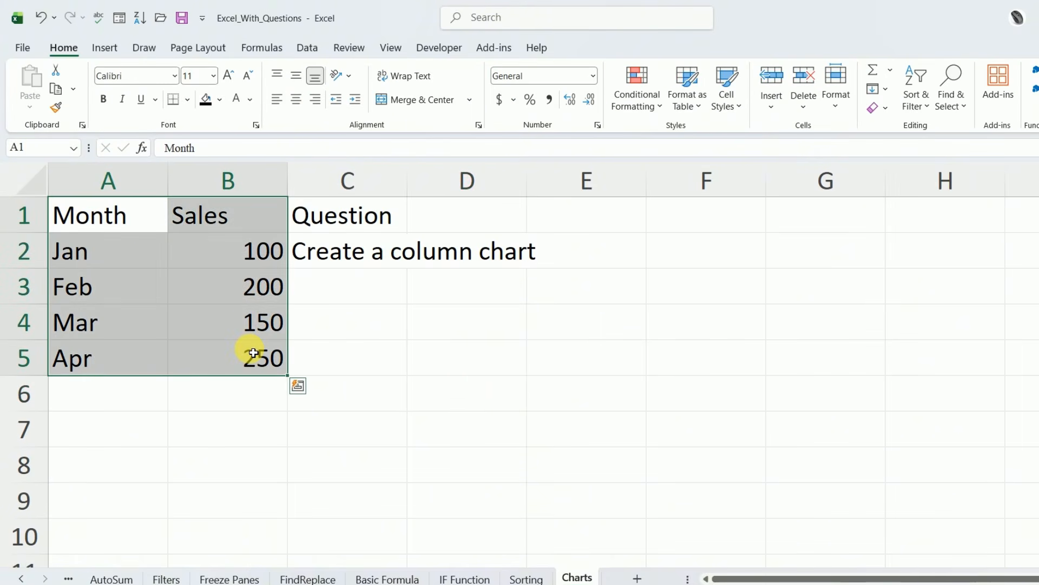
left_click(111, 49)
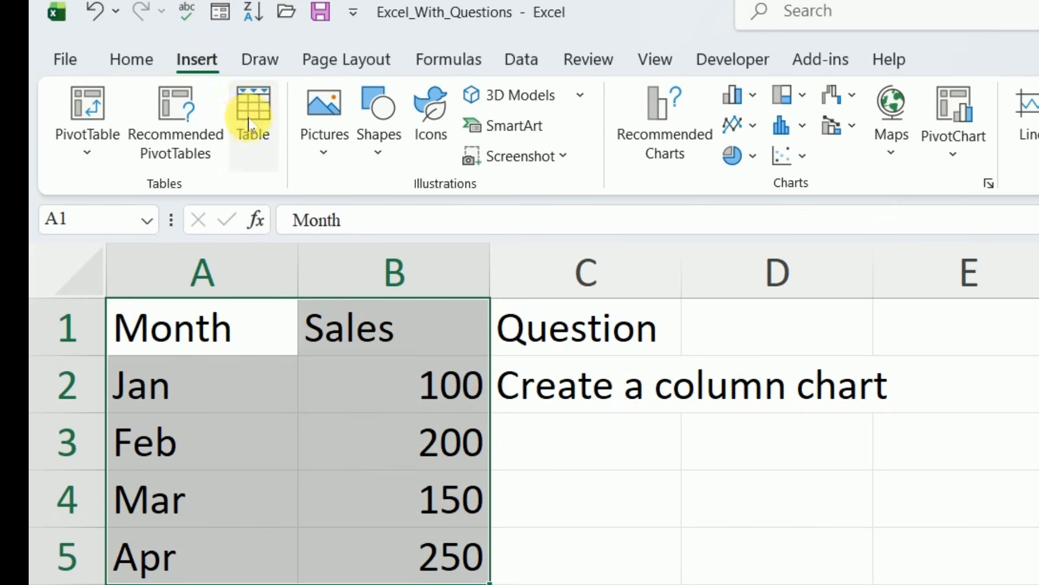
left_click(243, 125)
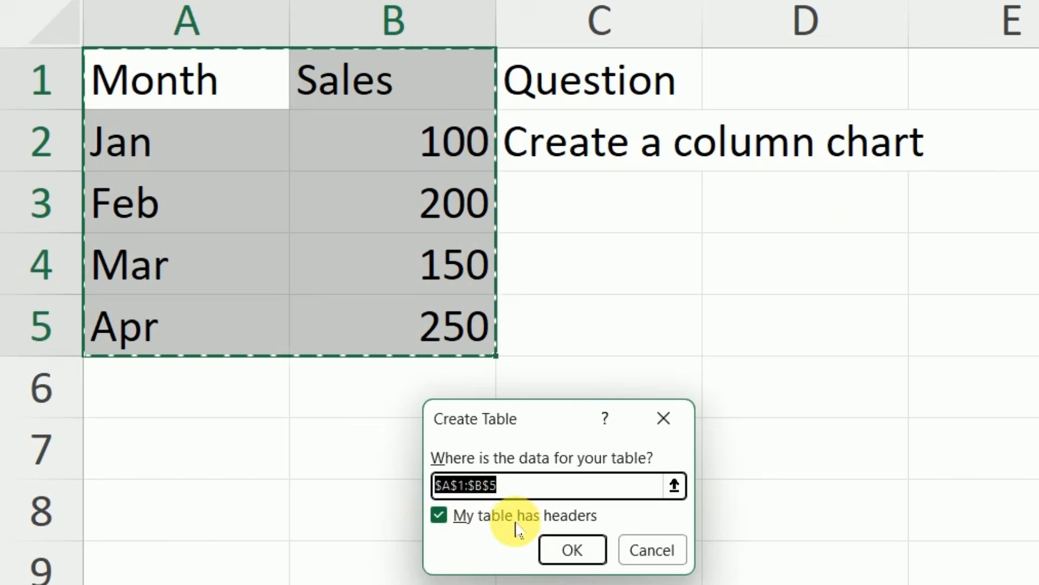
left_click(452, 521)
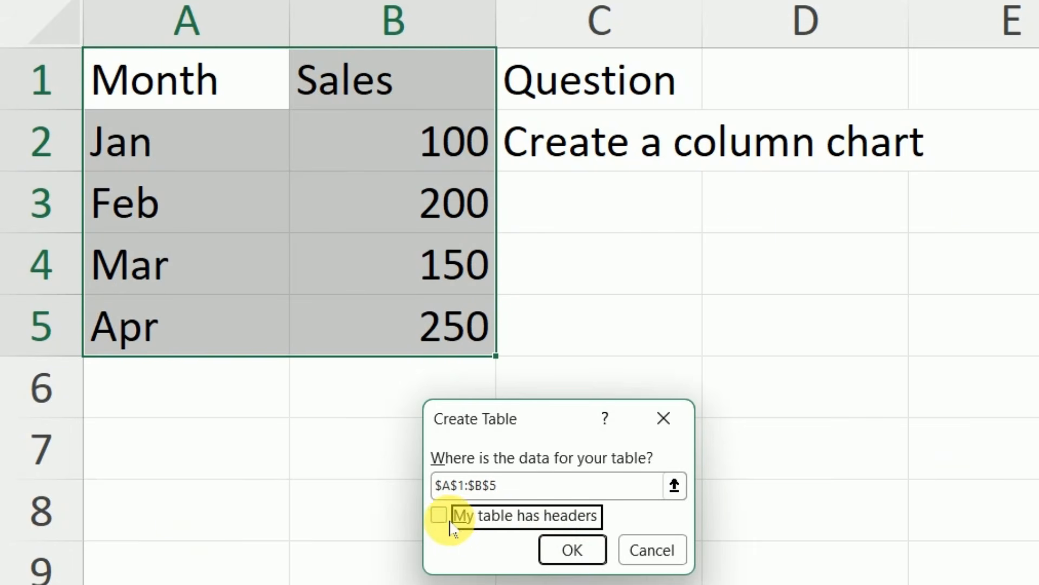
left_click(572, 549)
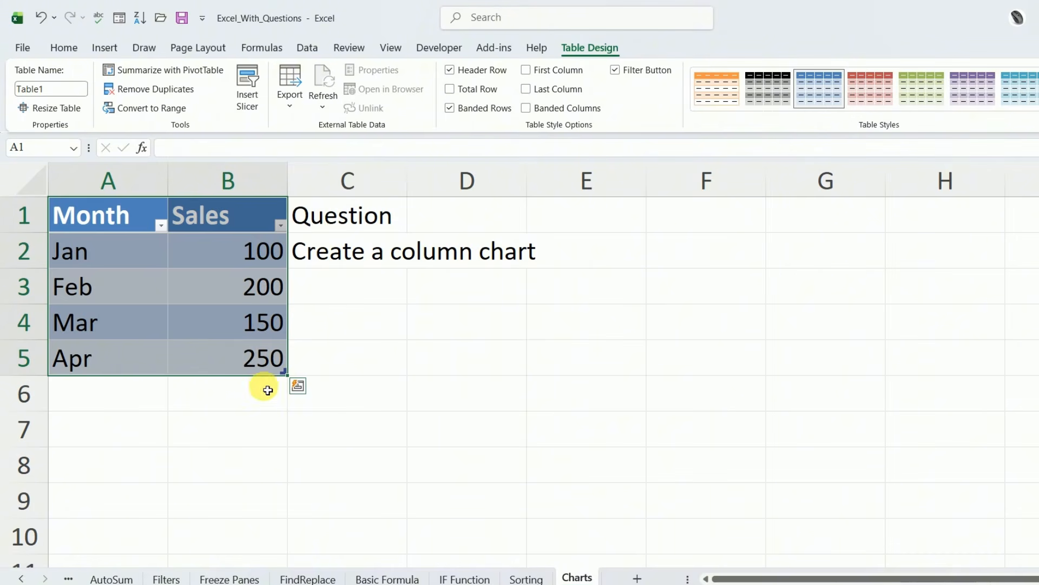
left_click(385, 394)
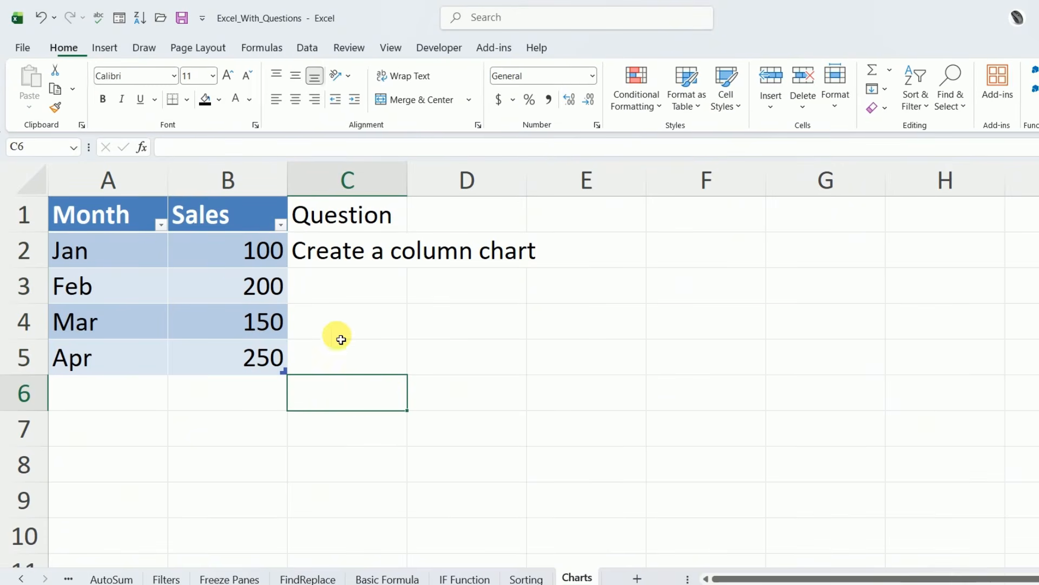
left_click(620, 425)
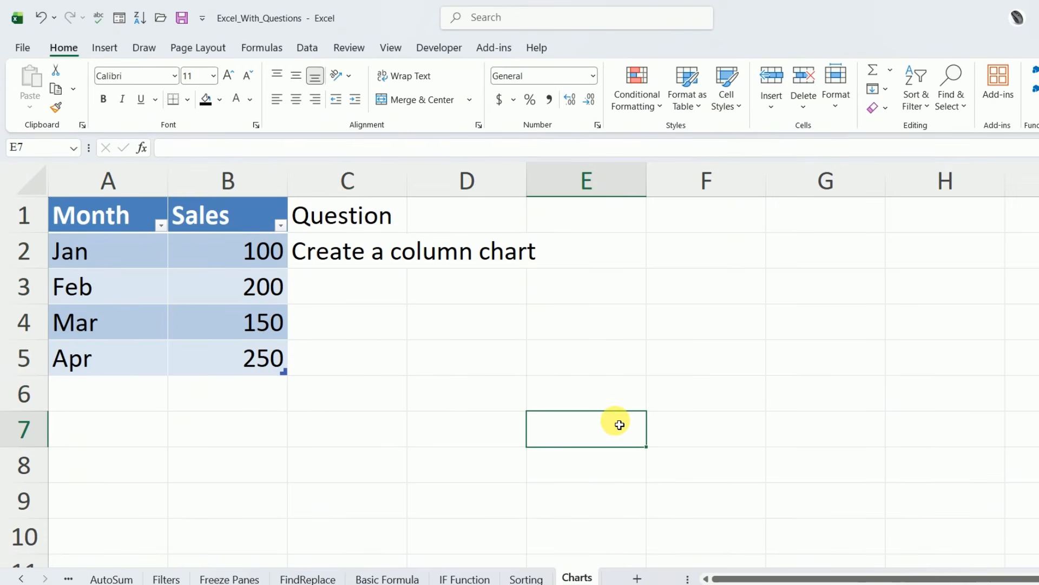